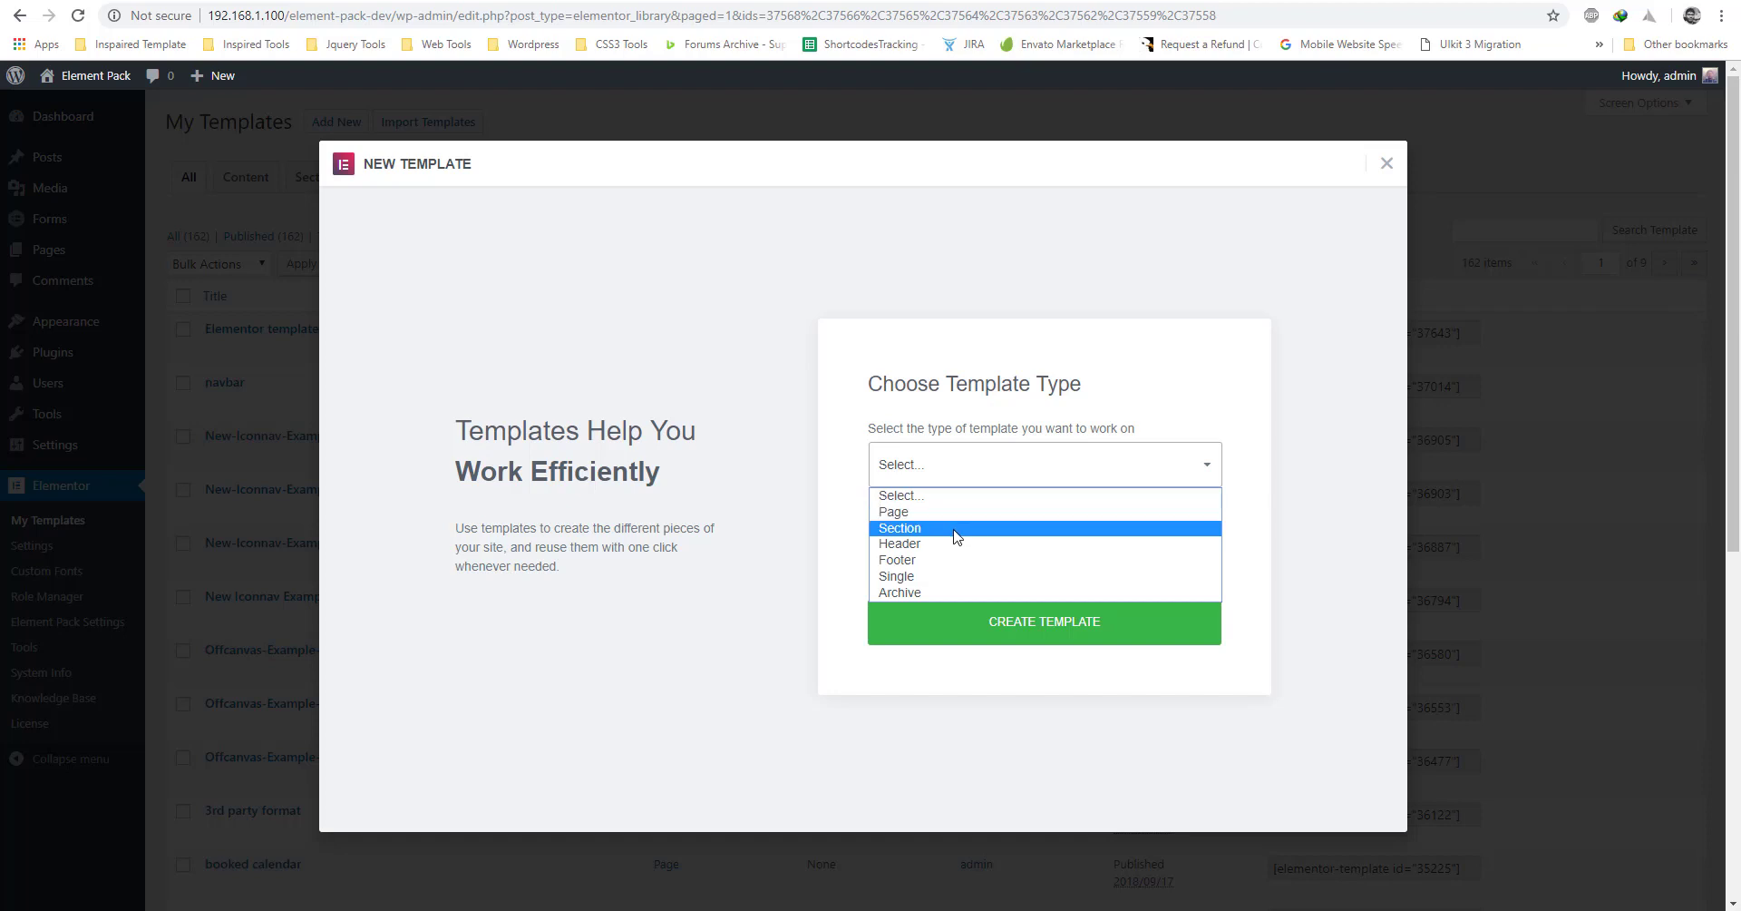
# Create a new Page-type template called 'Guest Page' from My Templates.
pyautogui.click(953, 516)
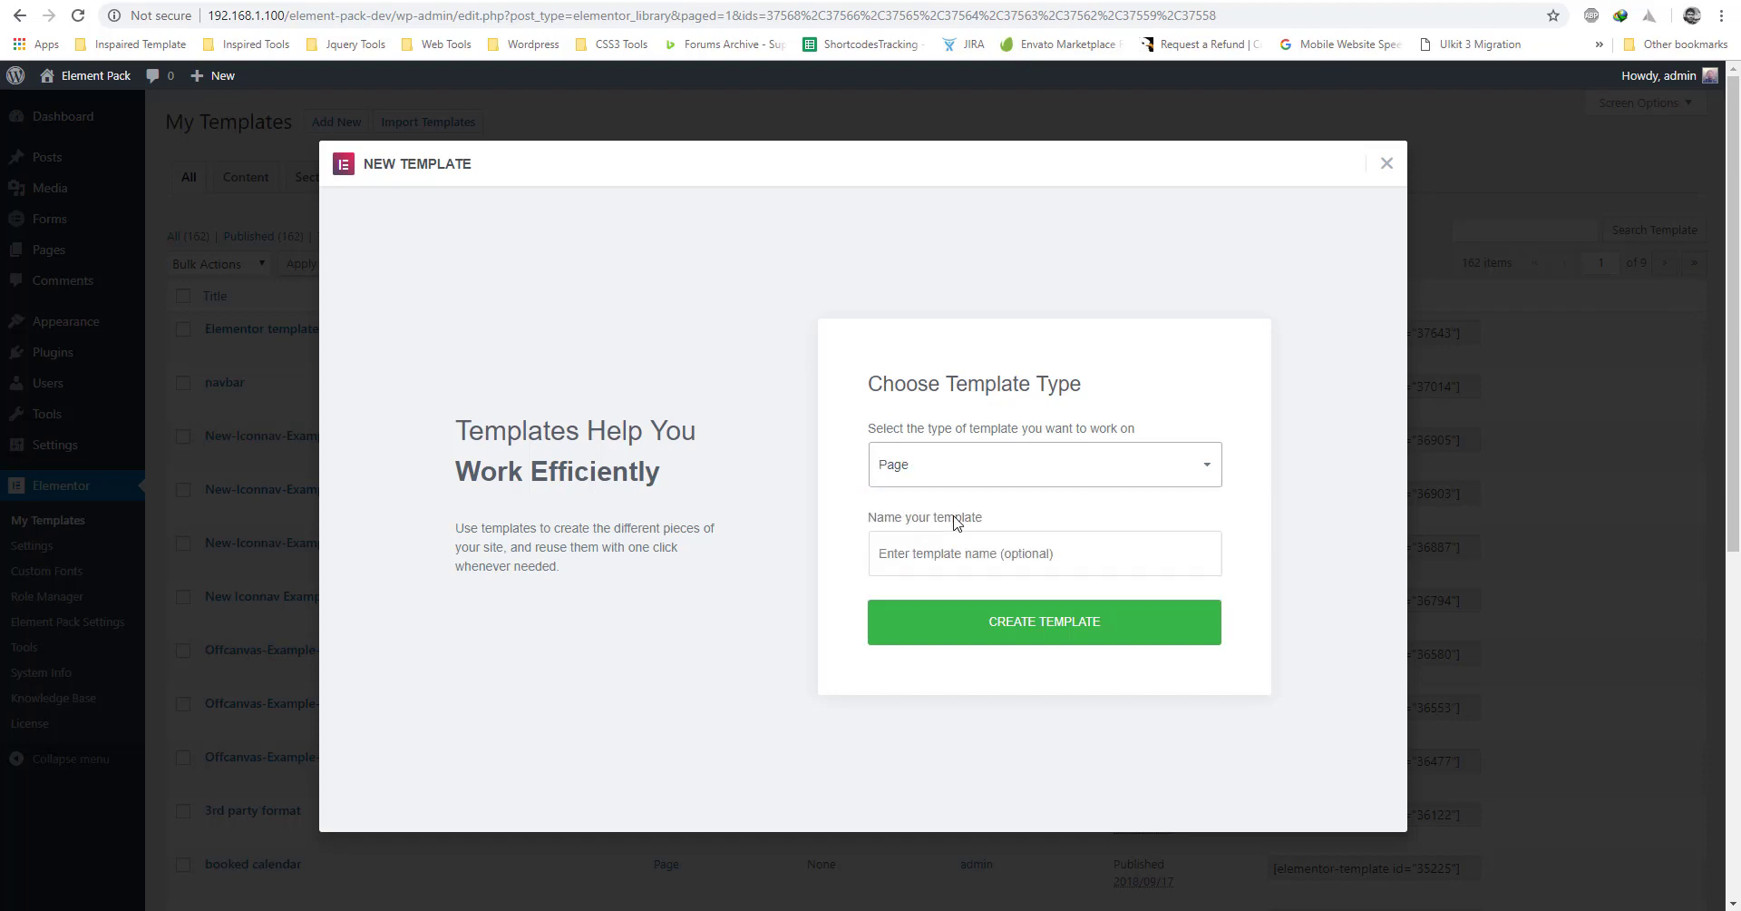
pyautogui.click(957, 565)
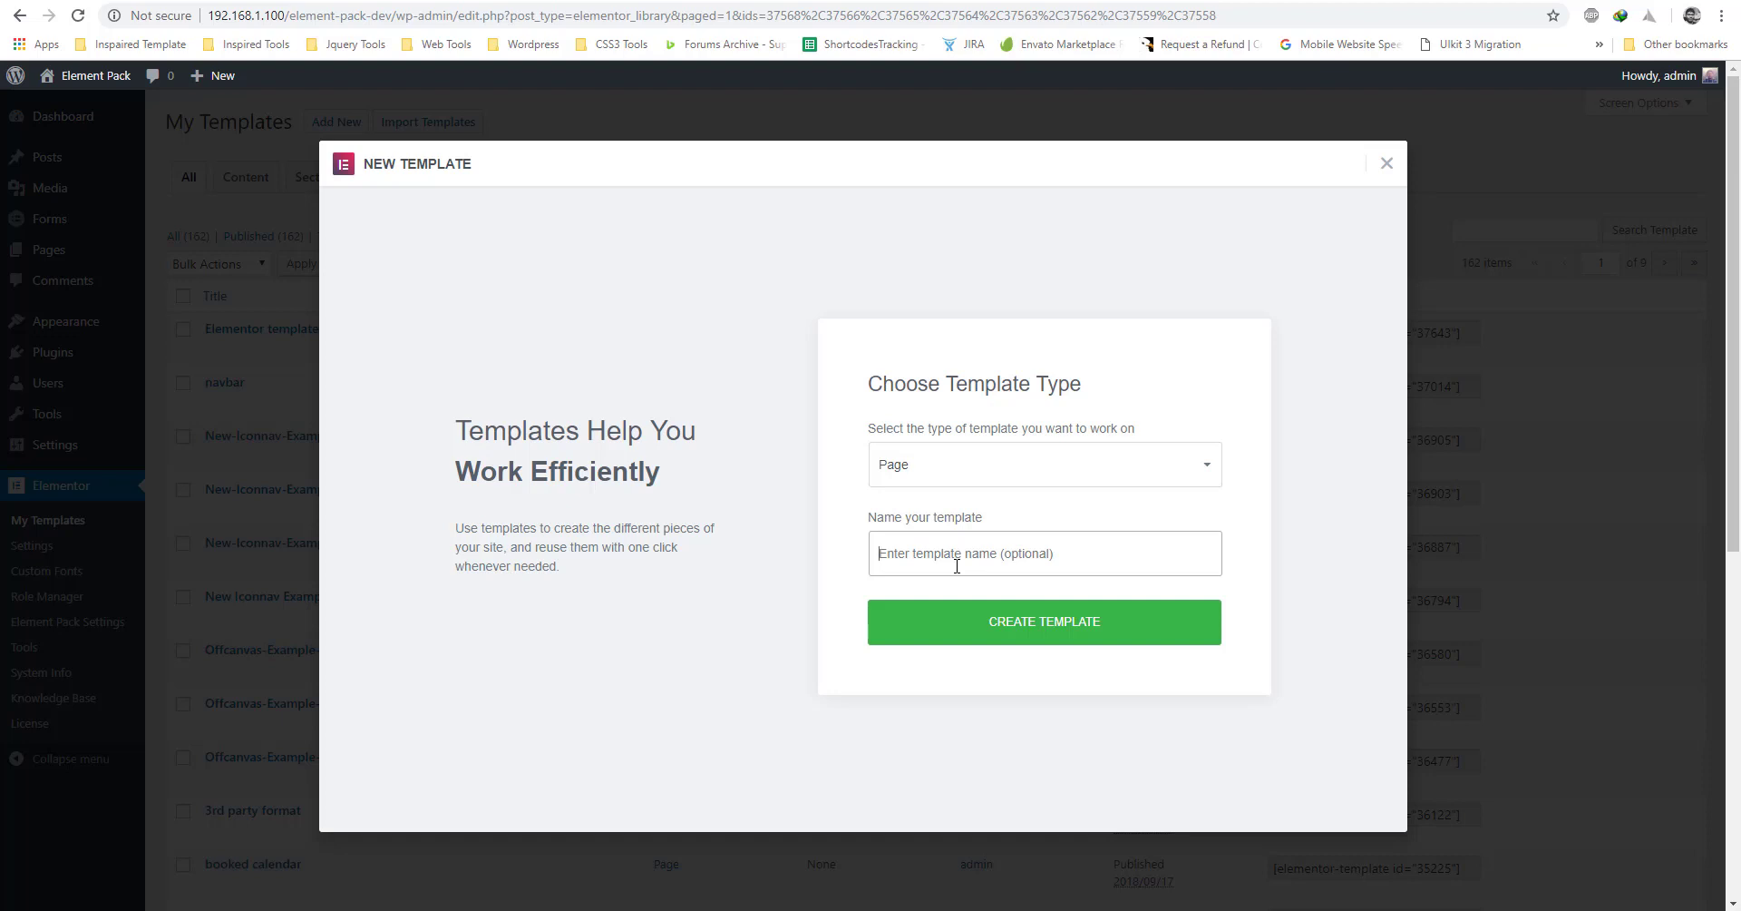
pyautogui.write('Guest Page')
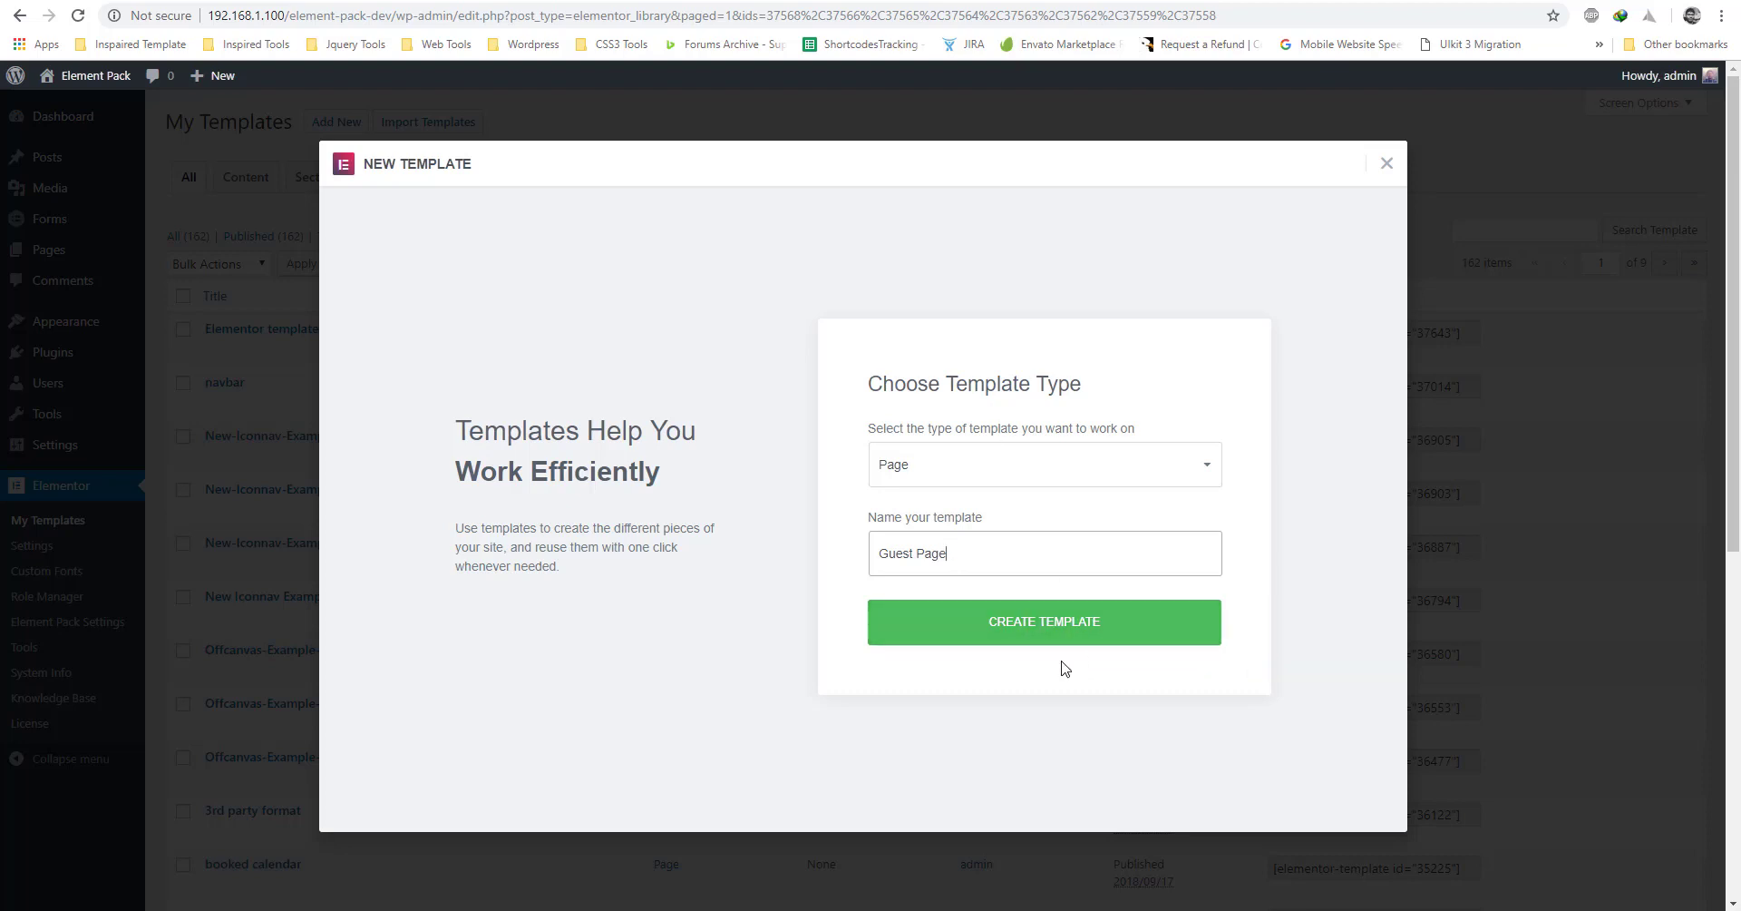
pyautogui.click(1025, 635)
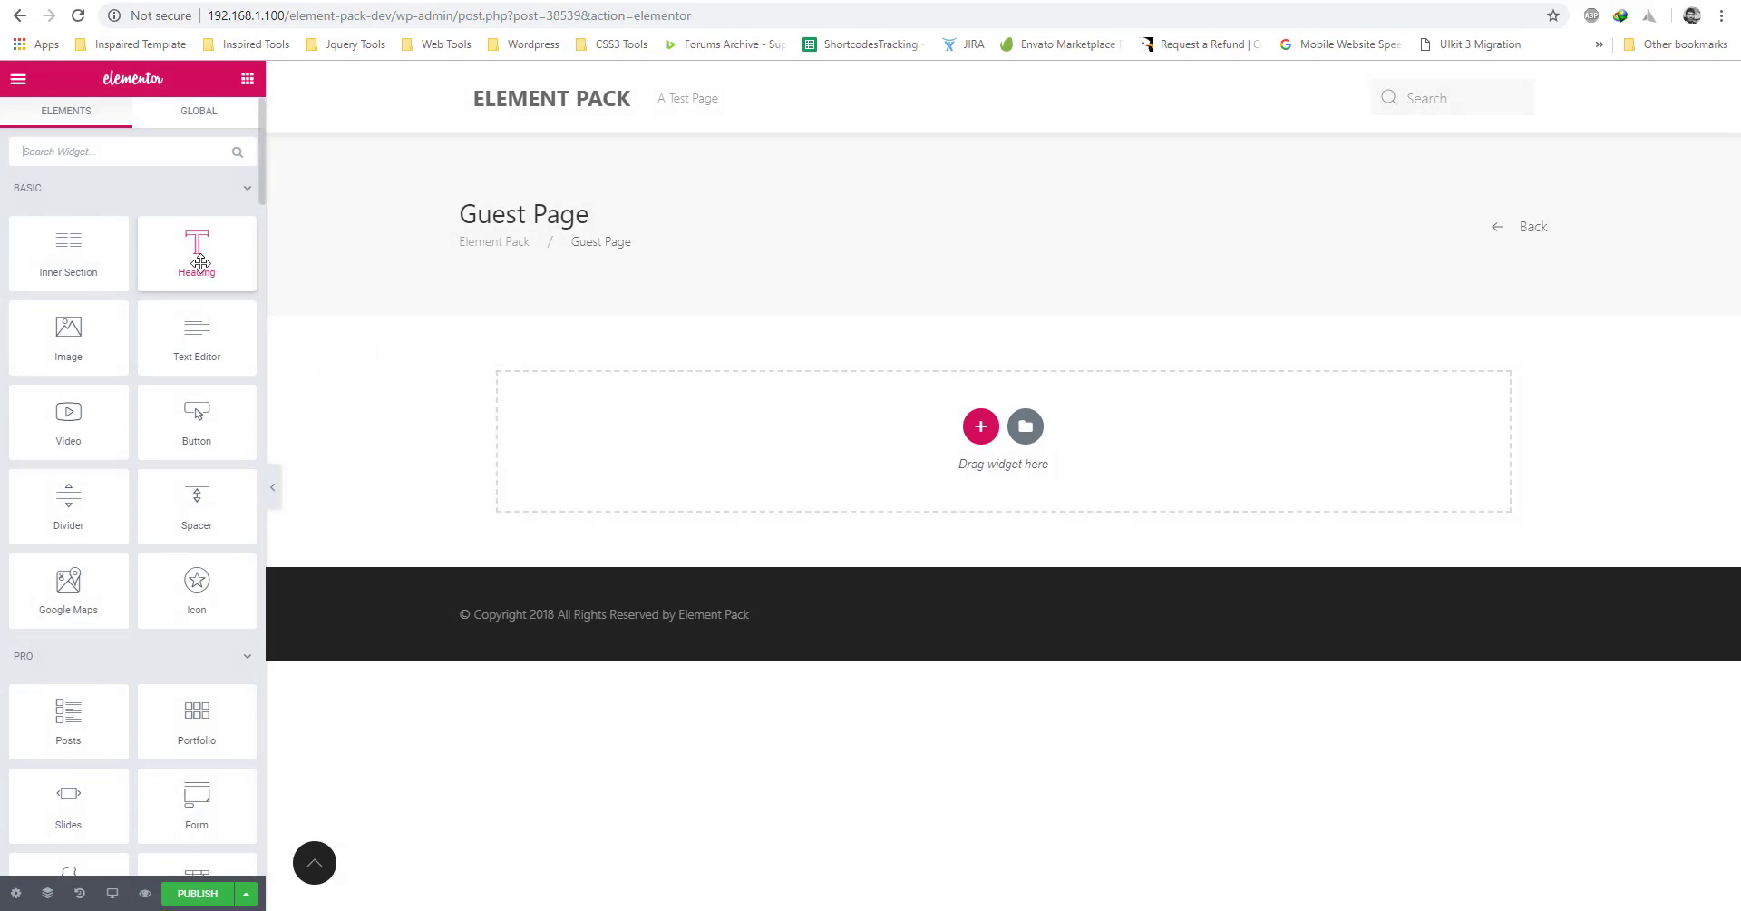
# Add a centred heading reading 'Welcome to Our Website'.
pyautogui.moveTo(200, 263); pyautogui.dragTo(689, 458)
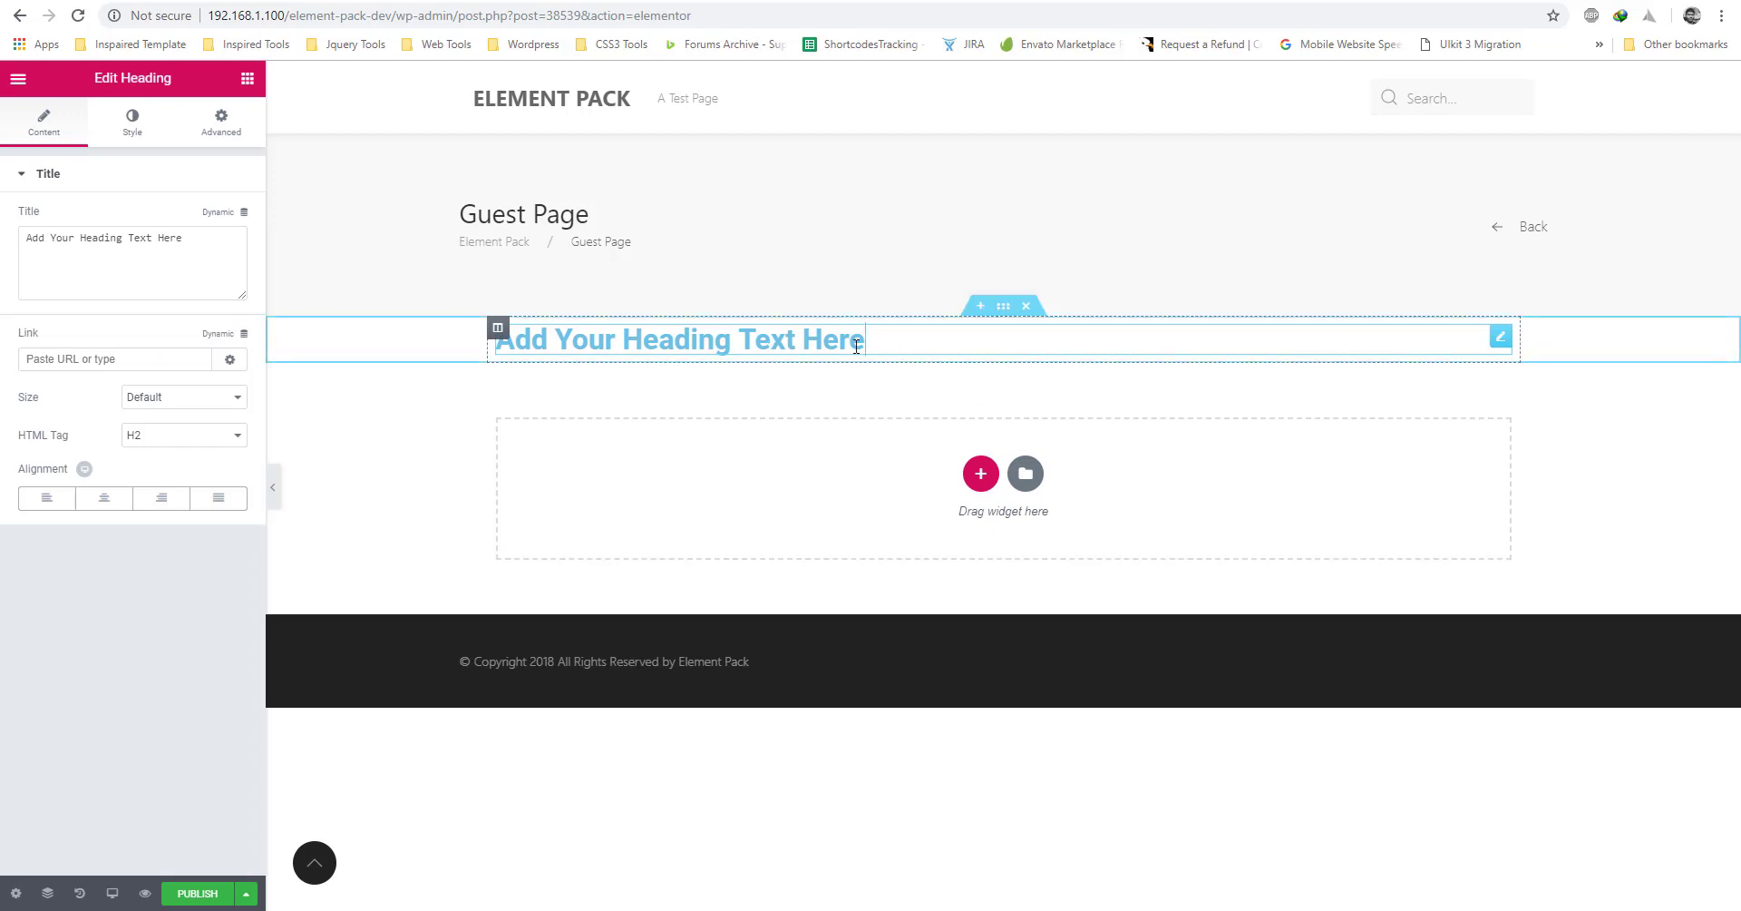
pyautogui.moveTo(856, 345); pyautogui.dragTo(475, 349)
pyautogui.write('Welcome to Our Website')
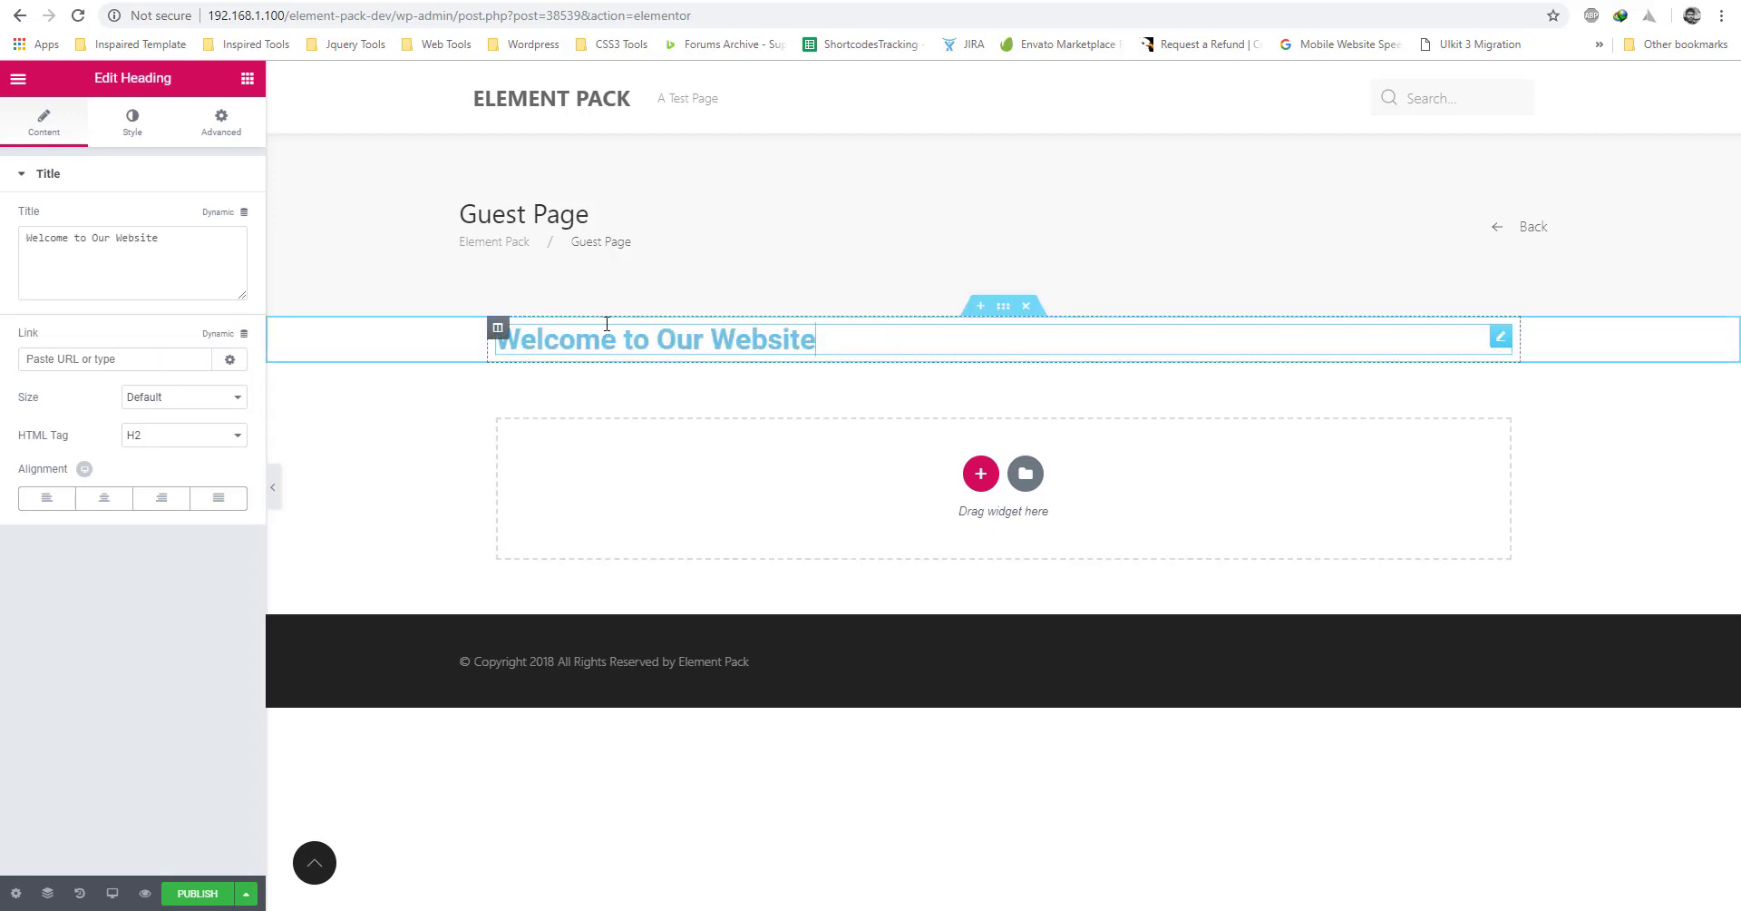
pyautogui.click(104, 498)
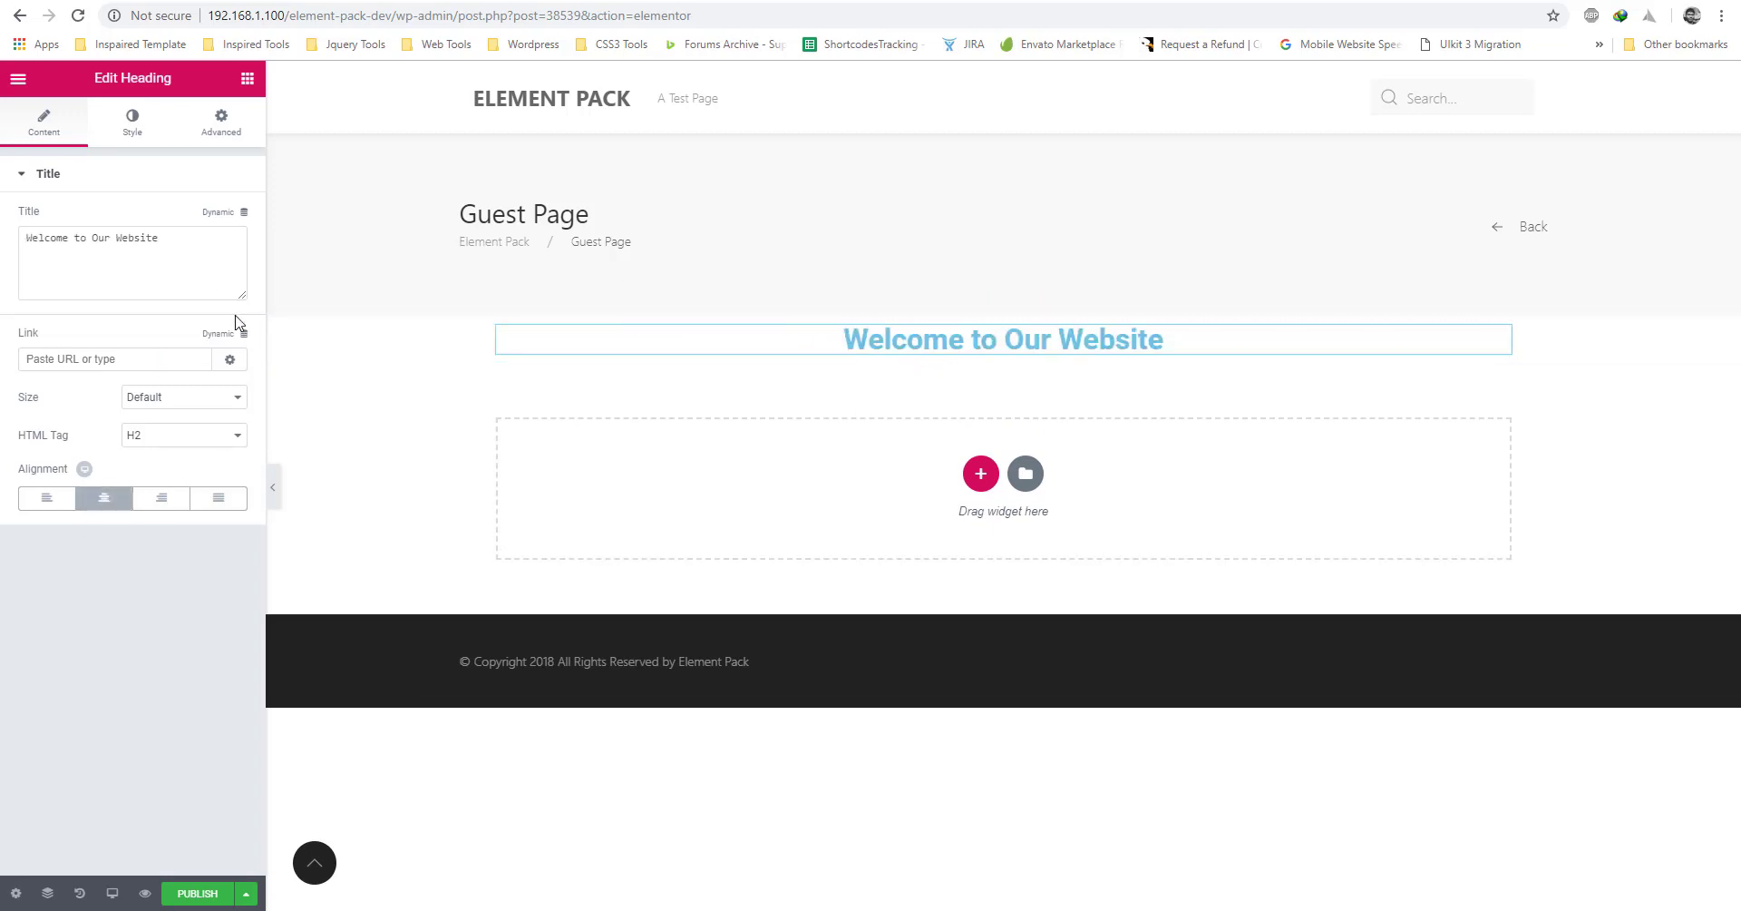
# Add a User Login form in its own single-column section below the heading.
pyautogui.click(246, 78)
pyautogui.click(172, 145)
pyautogui.write('user login')
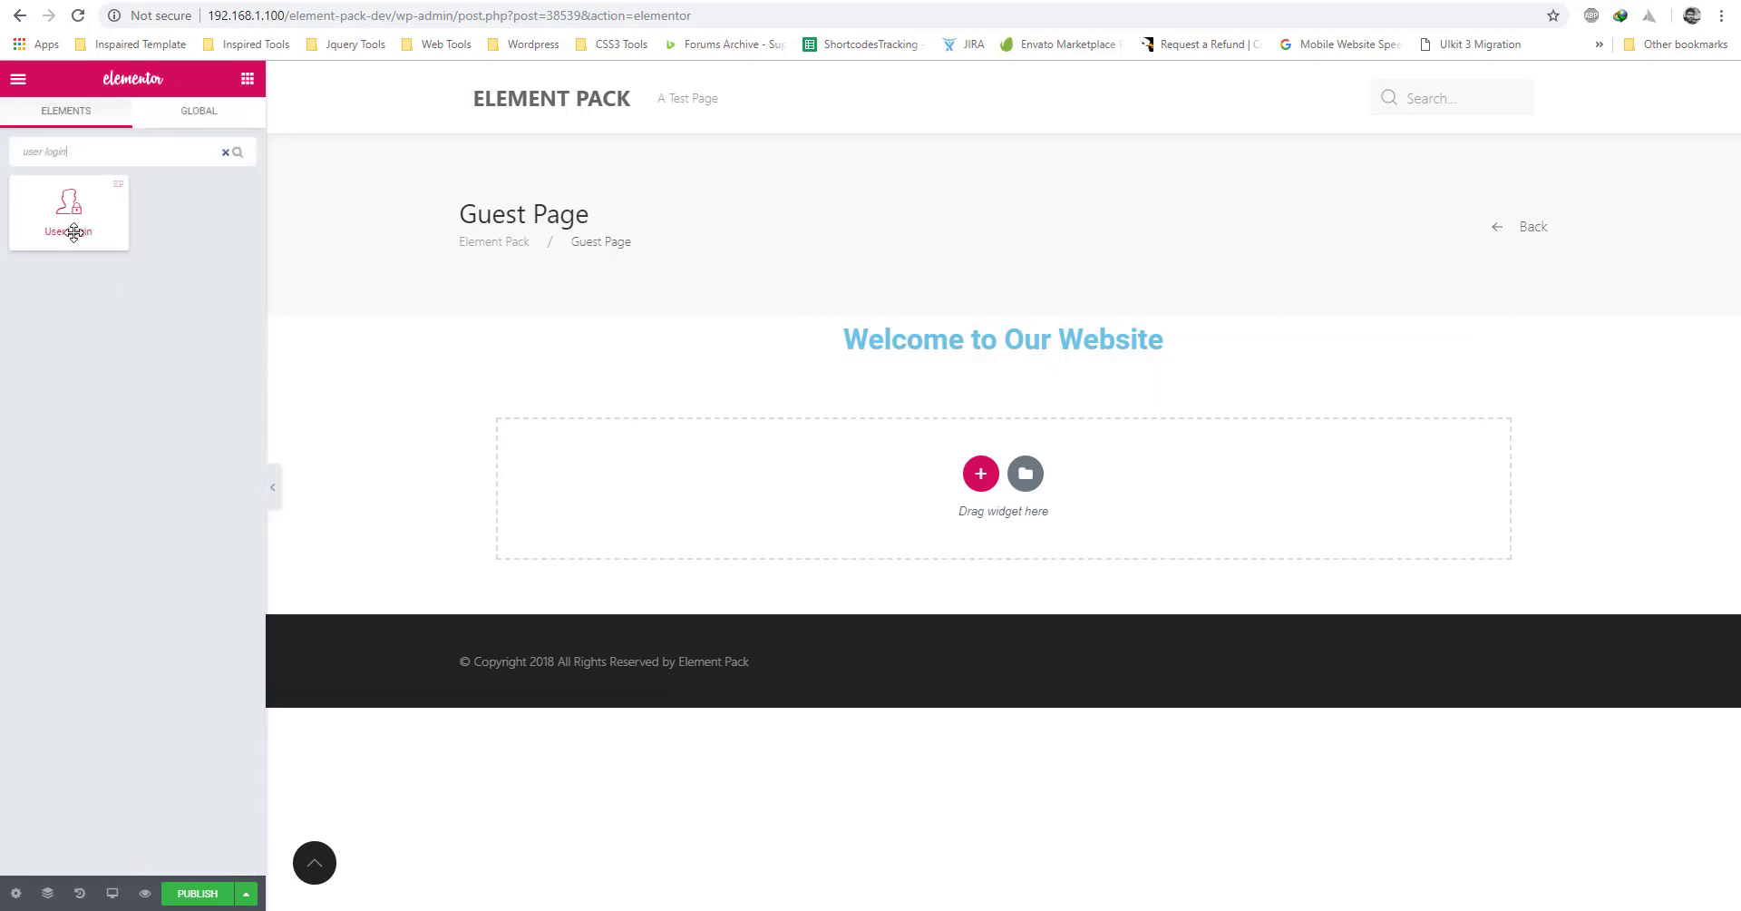
pyautogui.moveTo(68, 209); pyautogui.dragTo(929, 354)
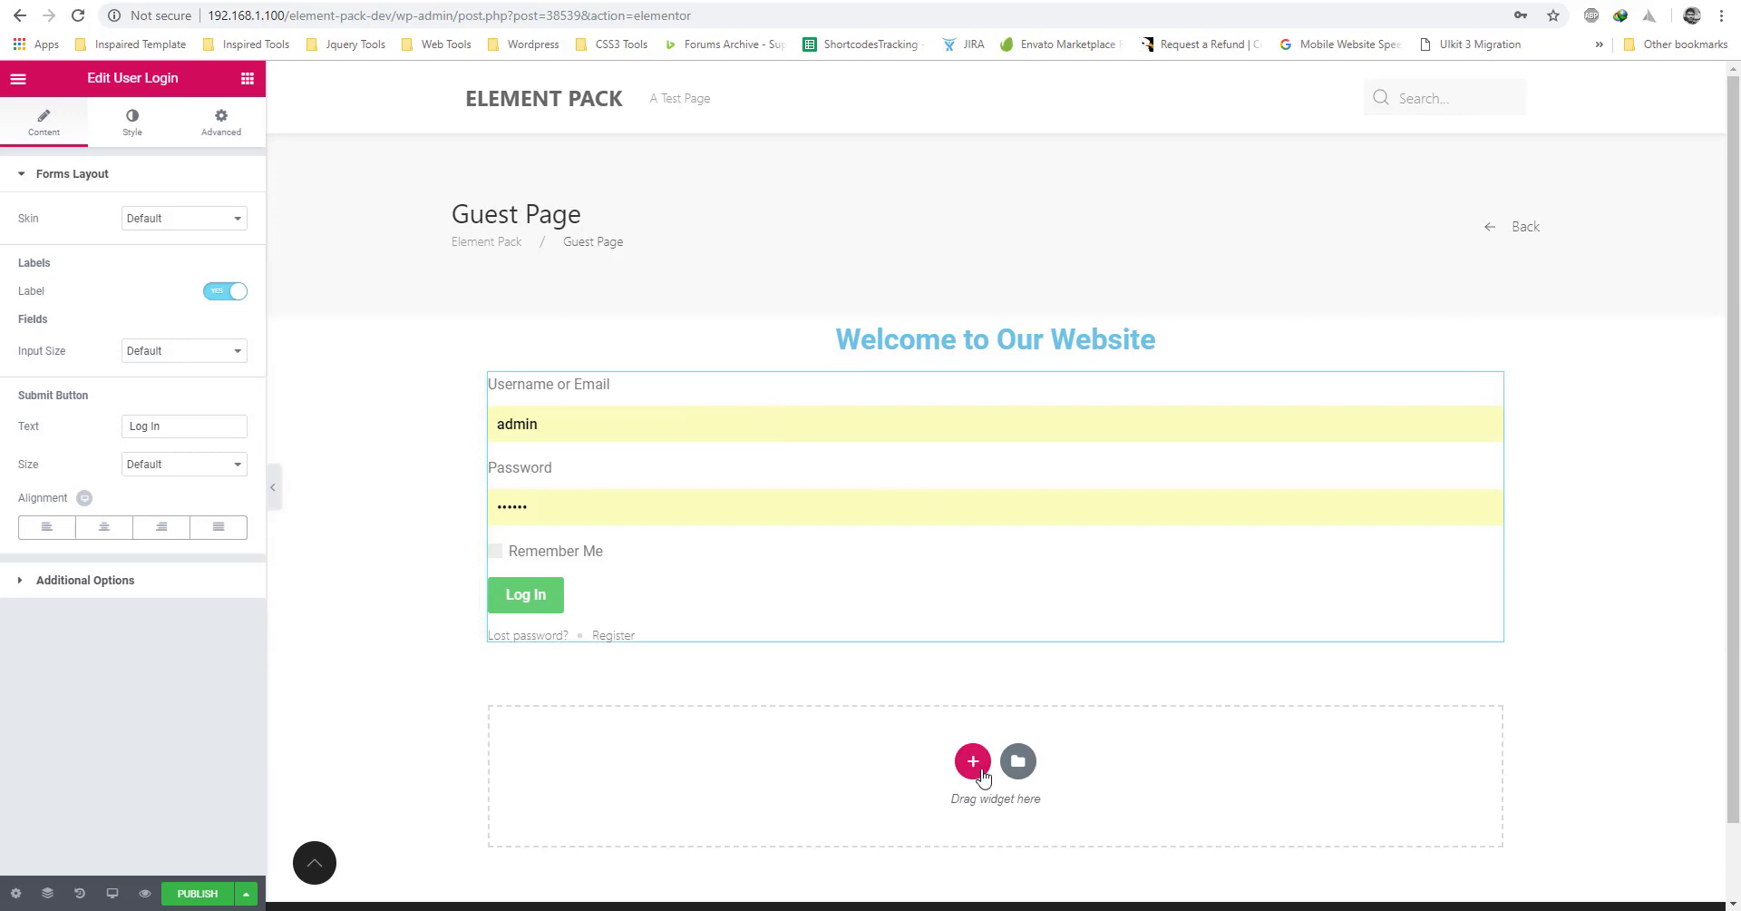
pyautogui.click(974, 760)
pyautogui.click(832, 824)
pyautogui.moveTo(841, 482); pyautogui.dragTo(757, 422)
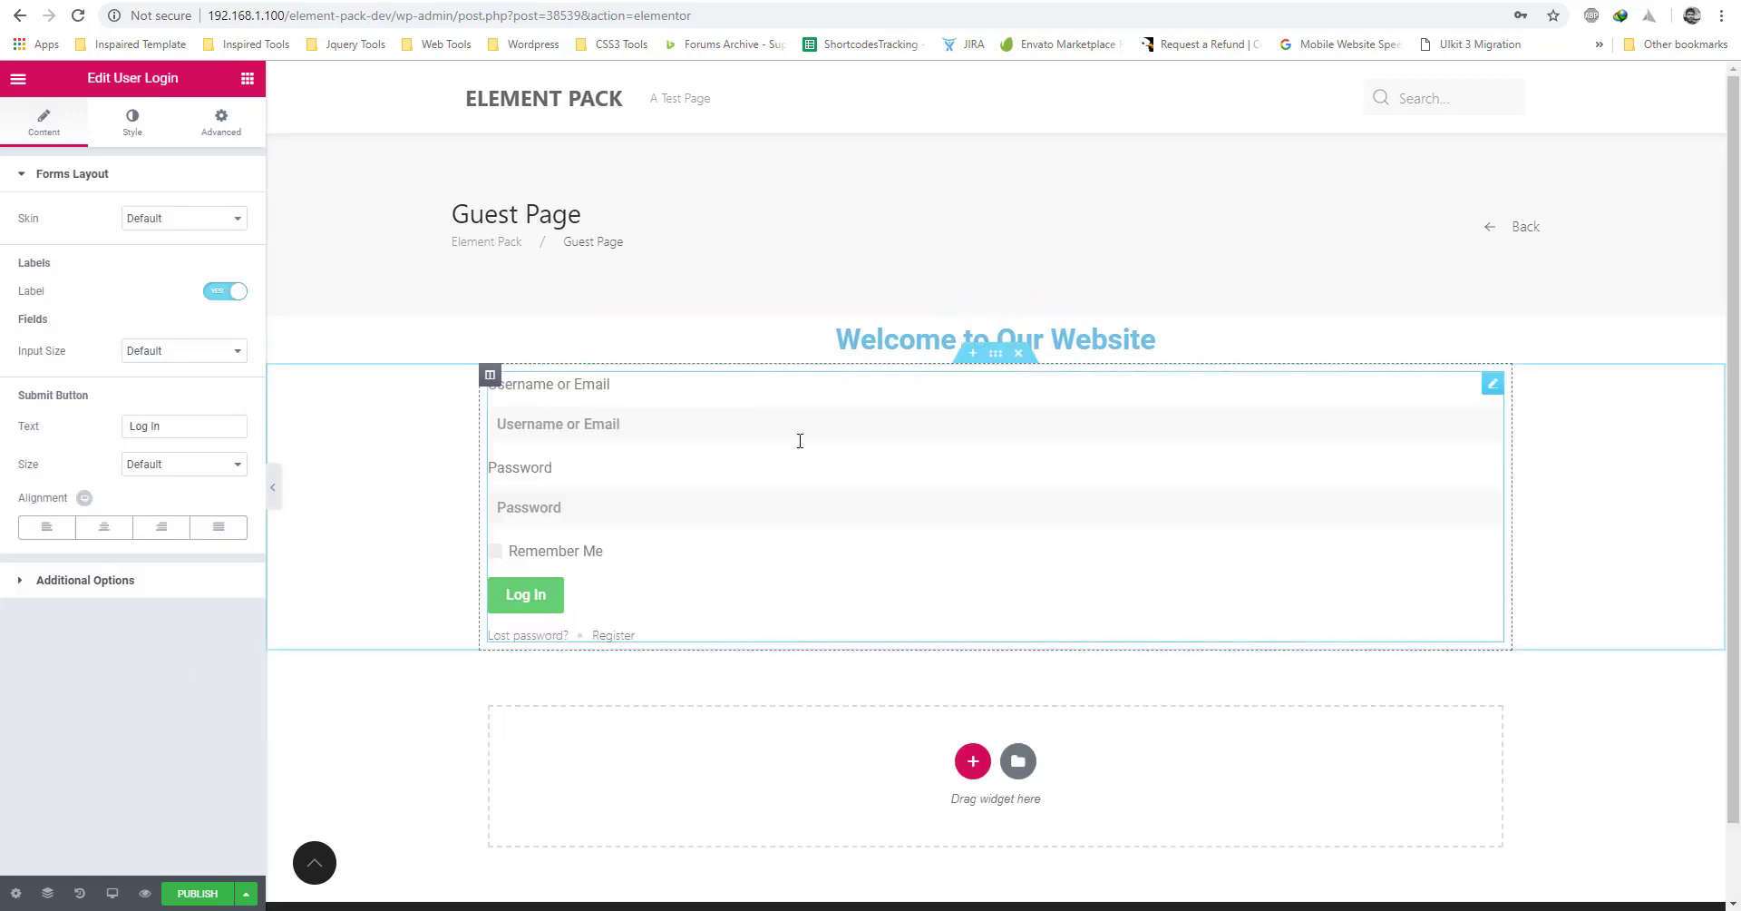
# Set the login form section's content width to 631.
pyautogui.click(149, 217)
pyautogui.click(100, 194)
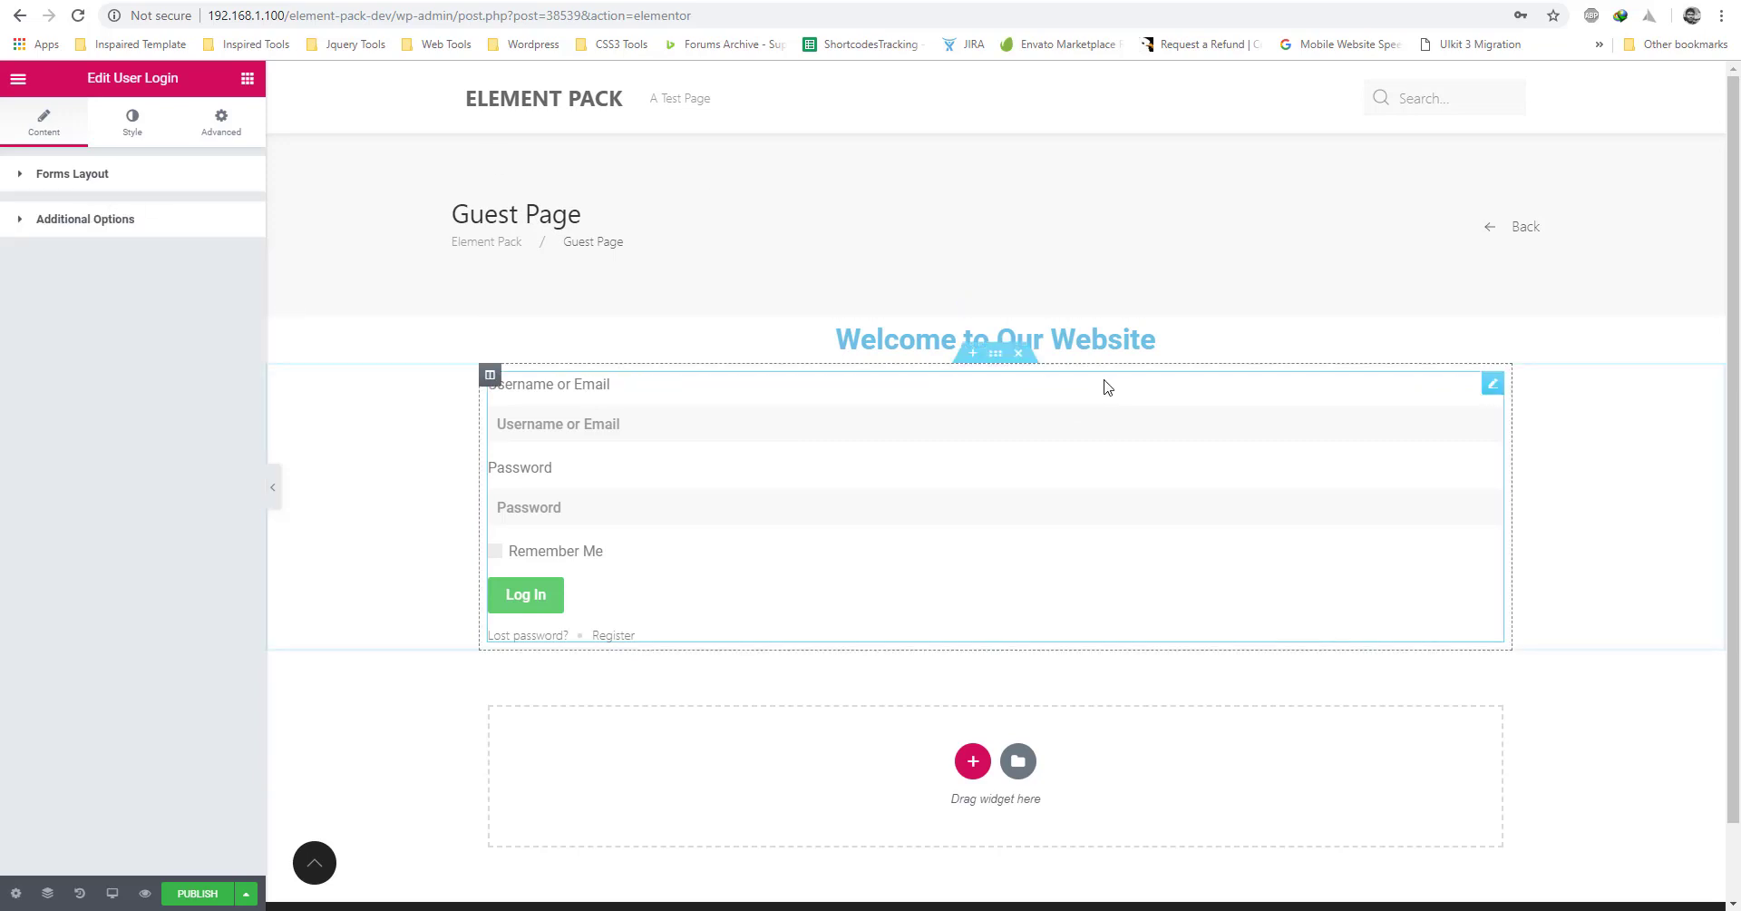
pyautogui.click(649, 327)
pyautogui.click(18, 78)
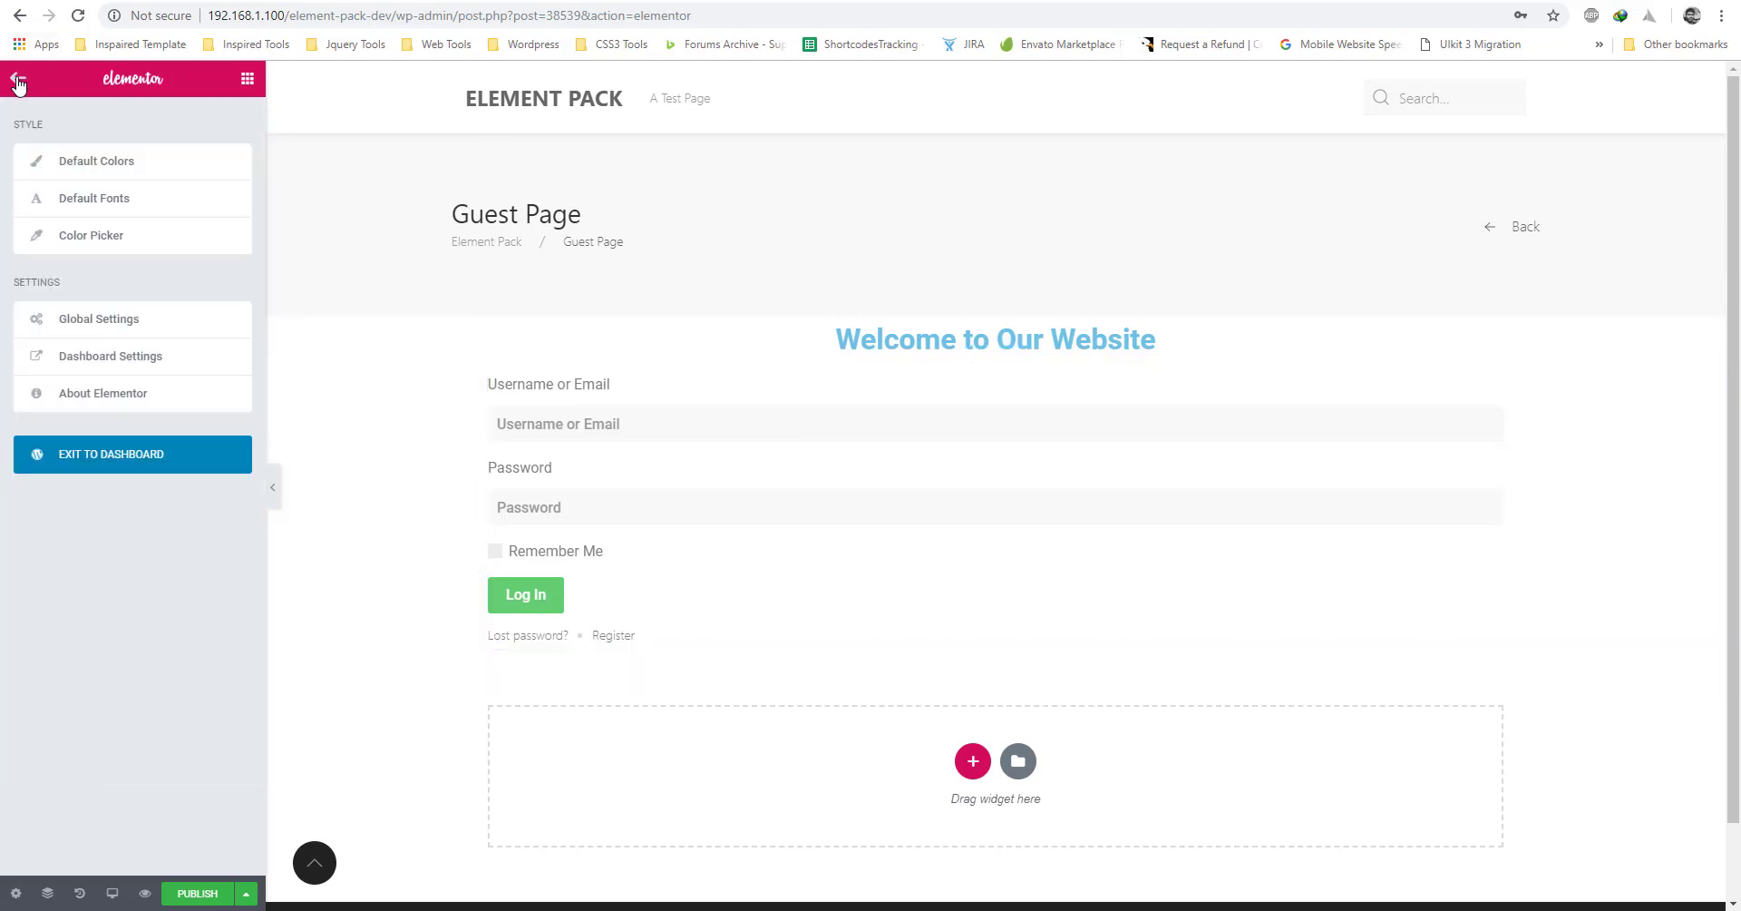
pyautogui.click(18, 78)
pyautogui.click(402, 350)
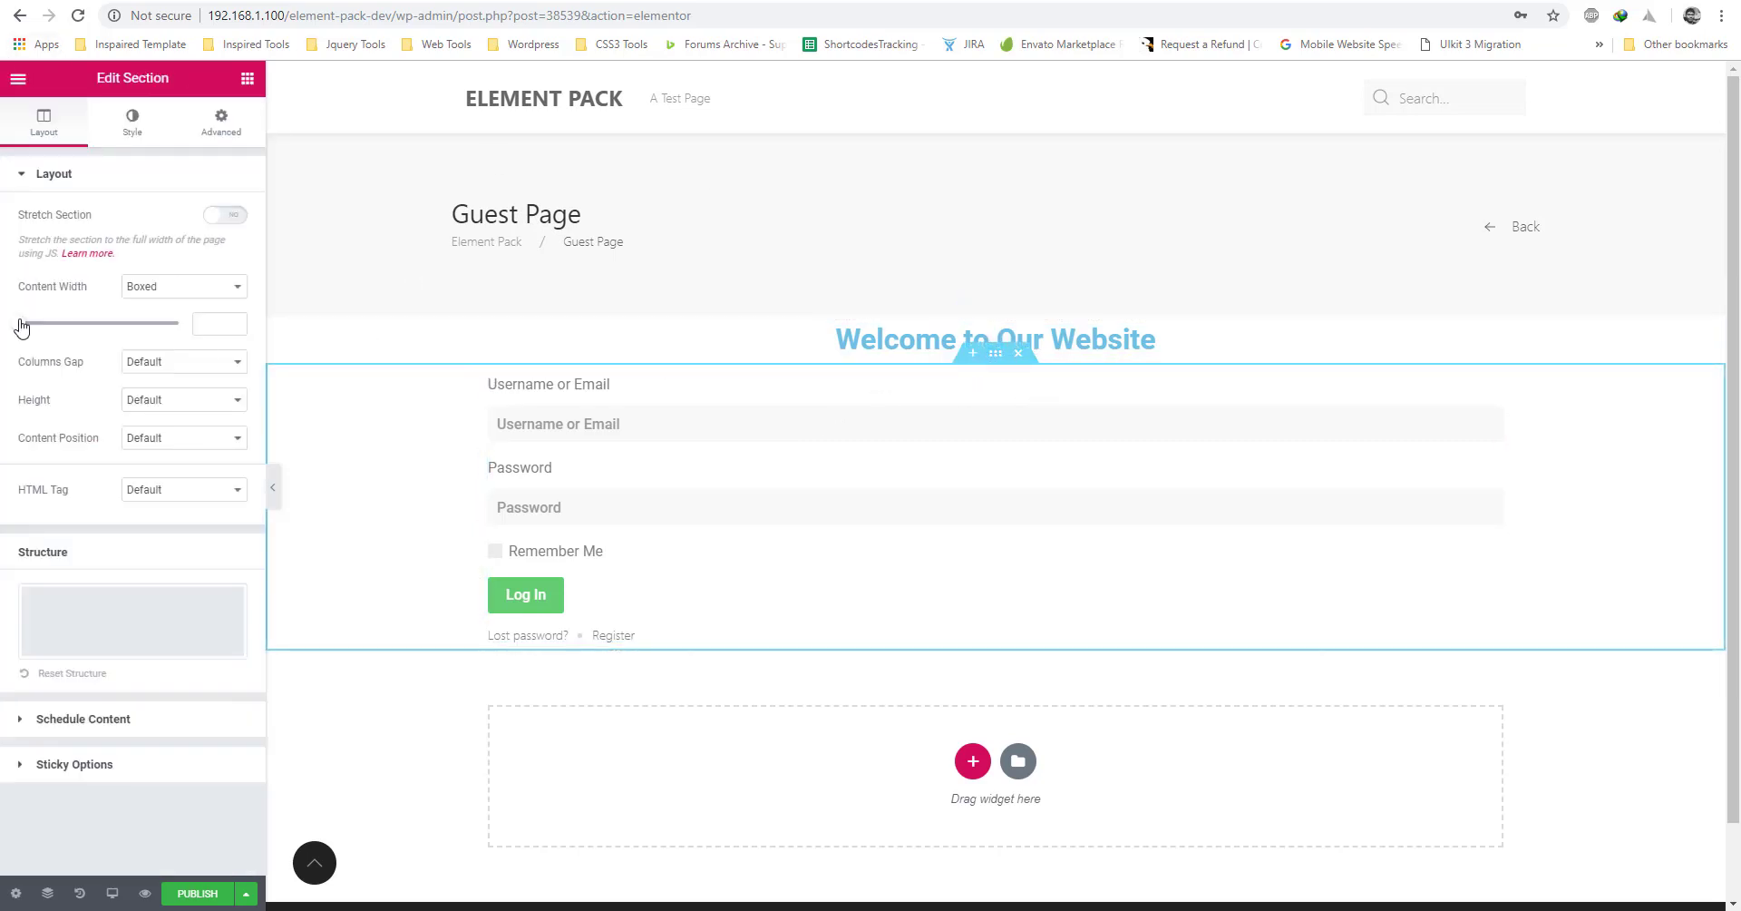
pyautogui.moveTo(20, 324)
pyautogui.mouseDown()
pyautogui.moveTo(52, 324)
pyautogui.moveTo(39, 318)
pyautogui.mouseUp()
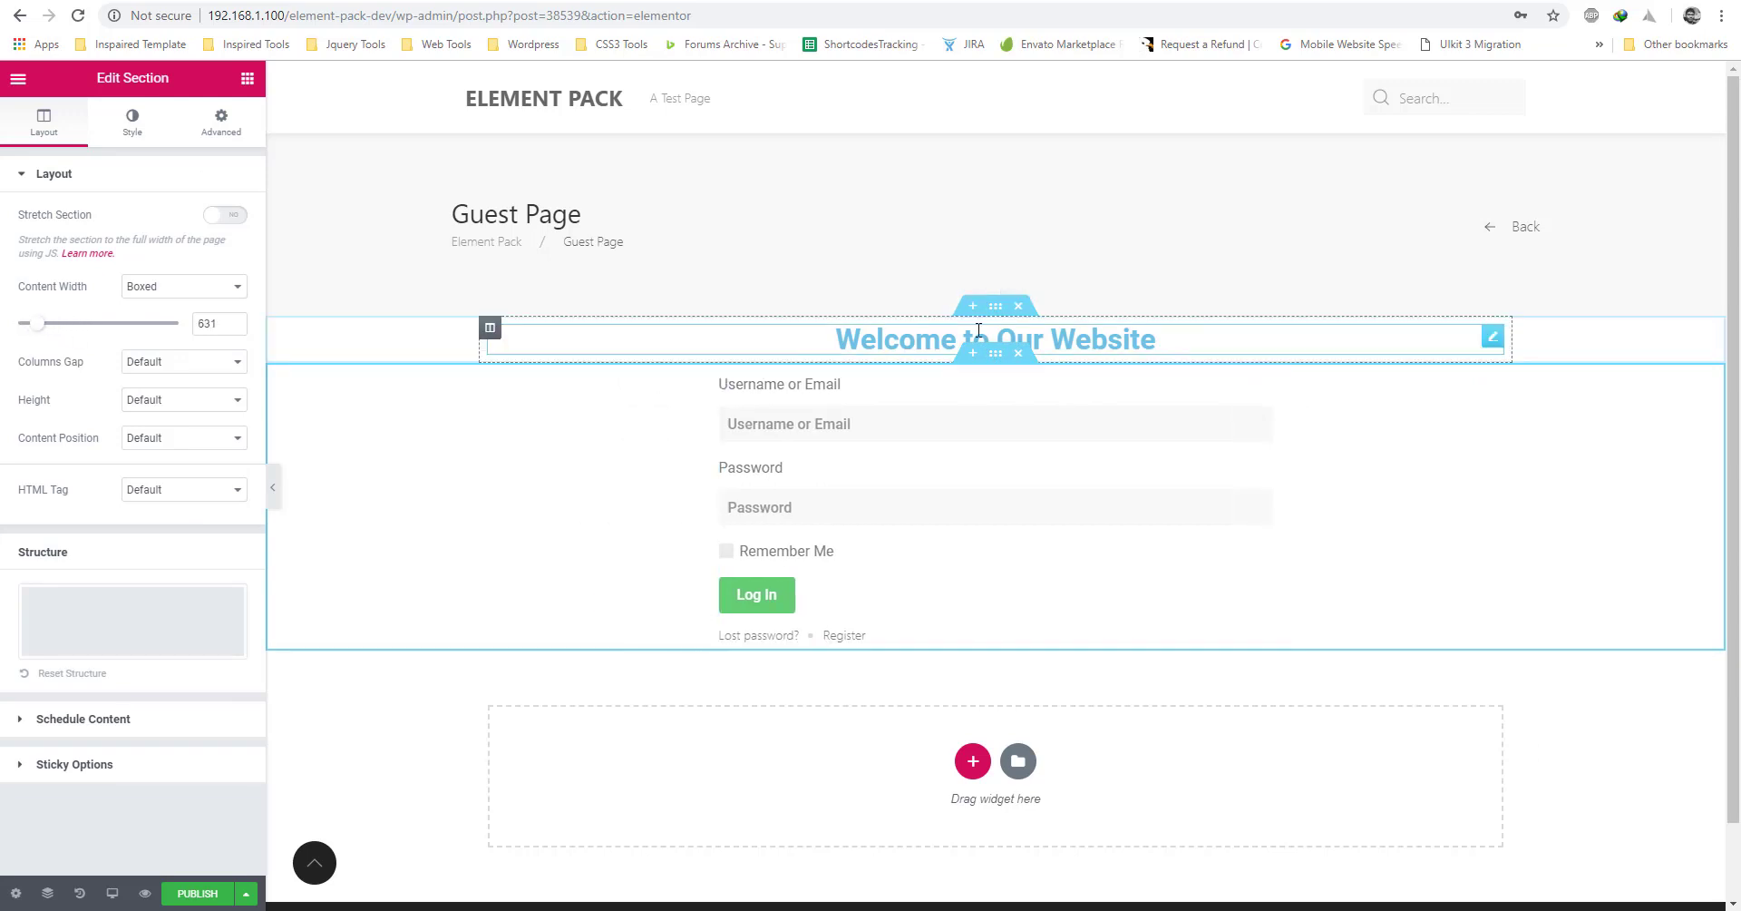
# Give the heading's section 80 px of top padding.
pyautogui.click(759, 346)
pyautogui.click(221, 122)
pyautogui.click(50, 319)
pyautogui.write('0')
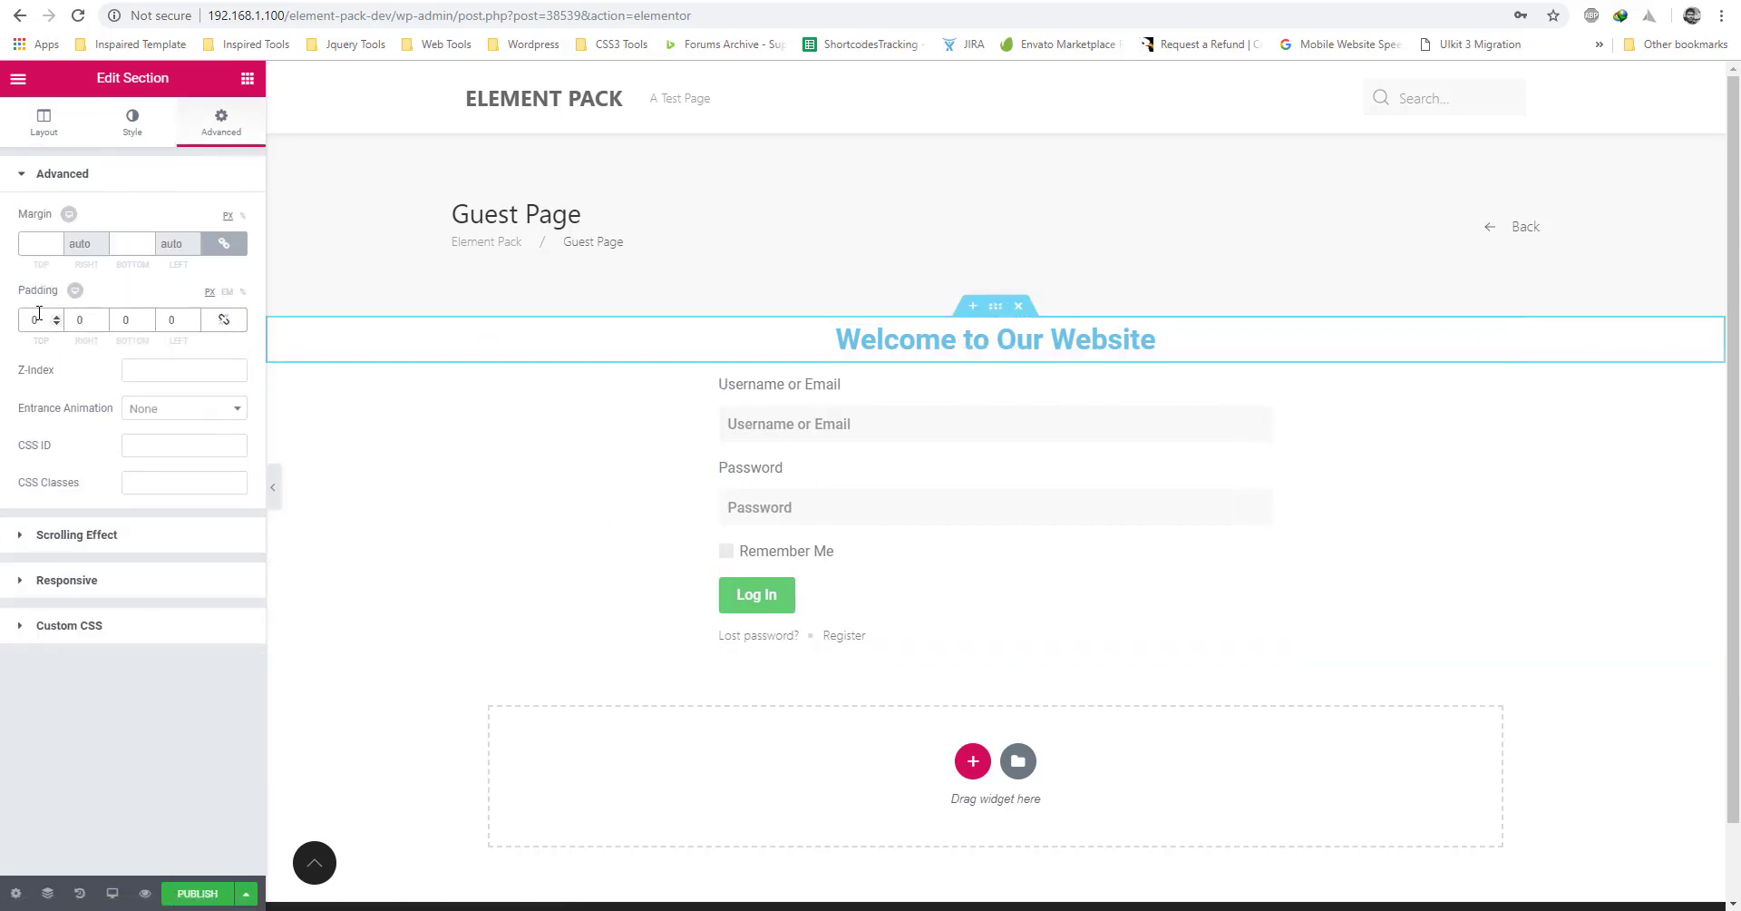
pyautogui.write('80')
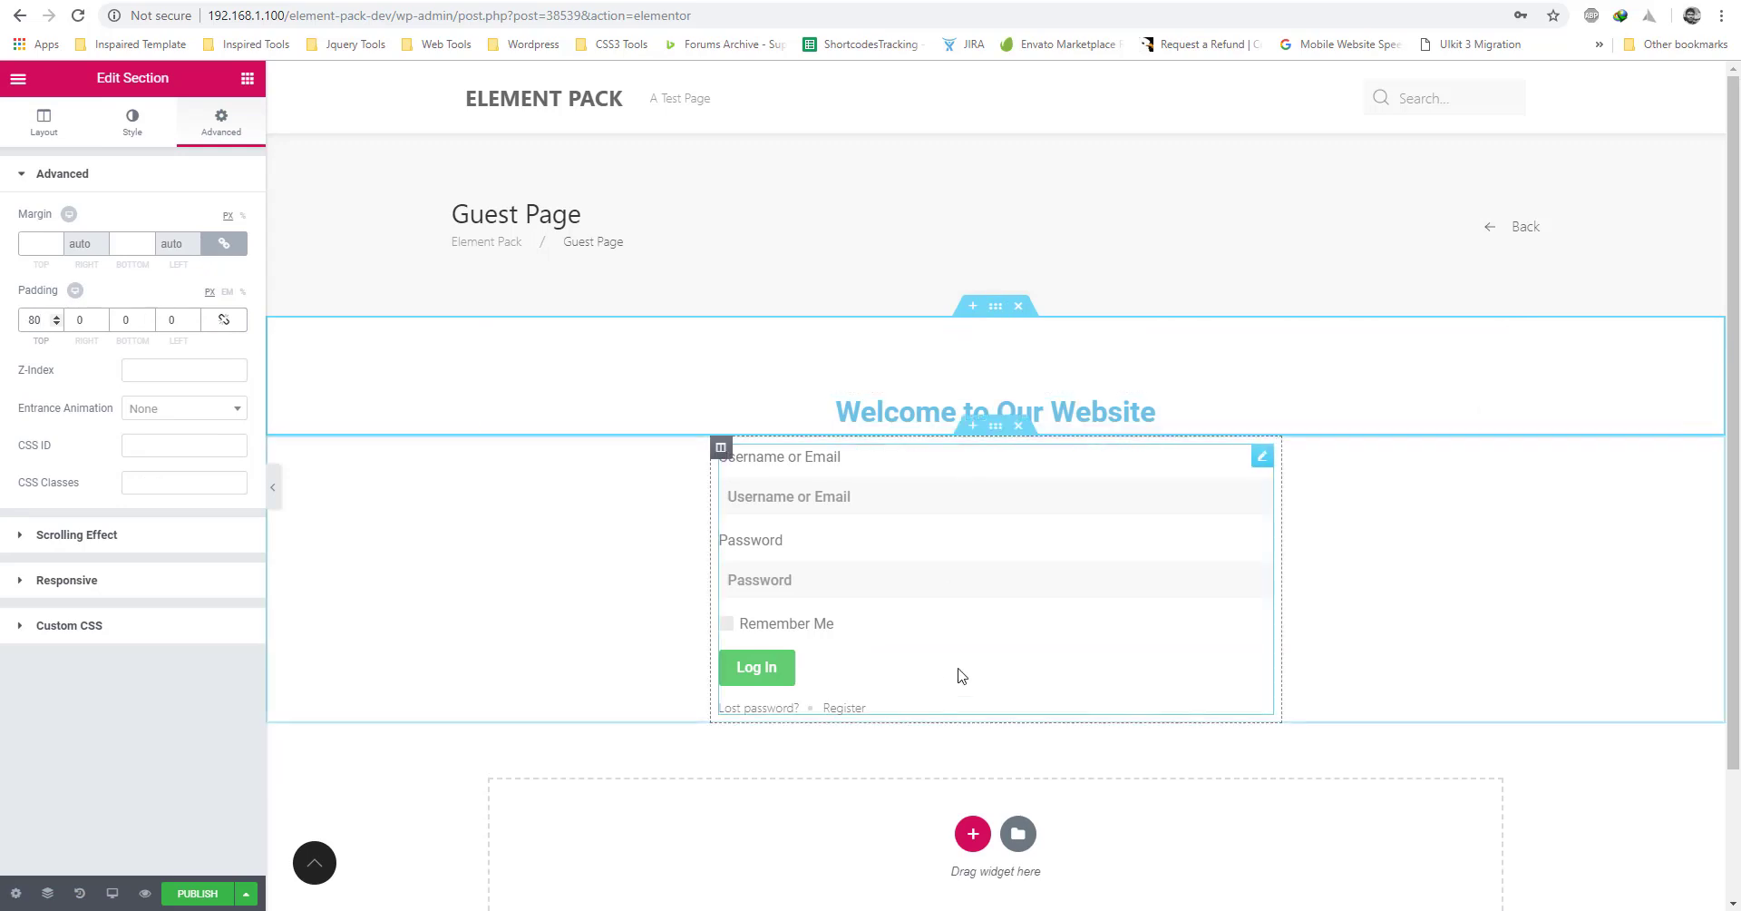
# Unlink the login section's padding and set its bottom padding to 80.
pyautogui.click(997, 443)
pyautogui.click(222, 122)
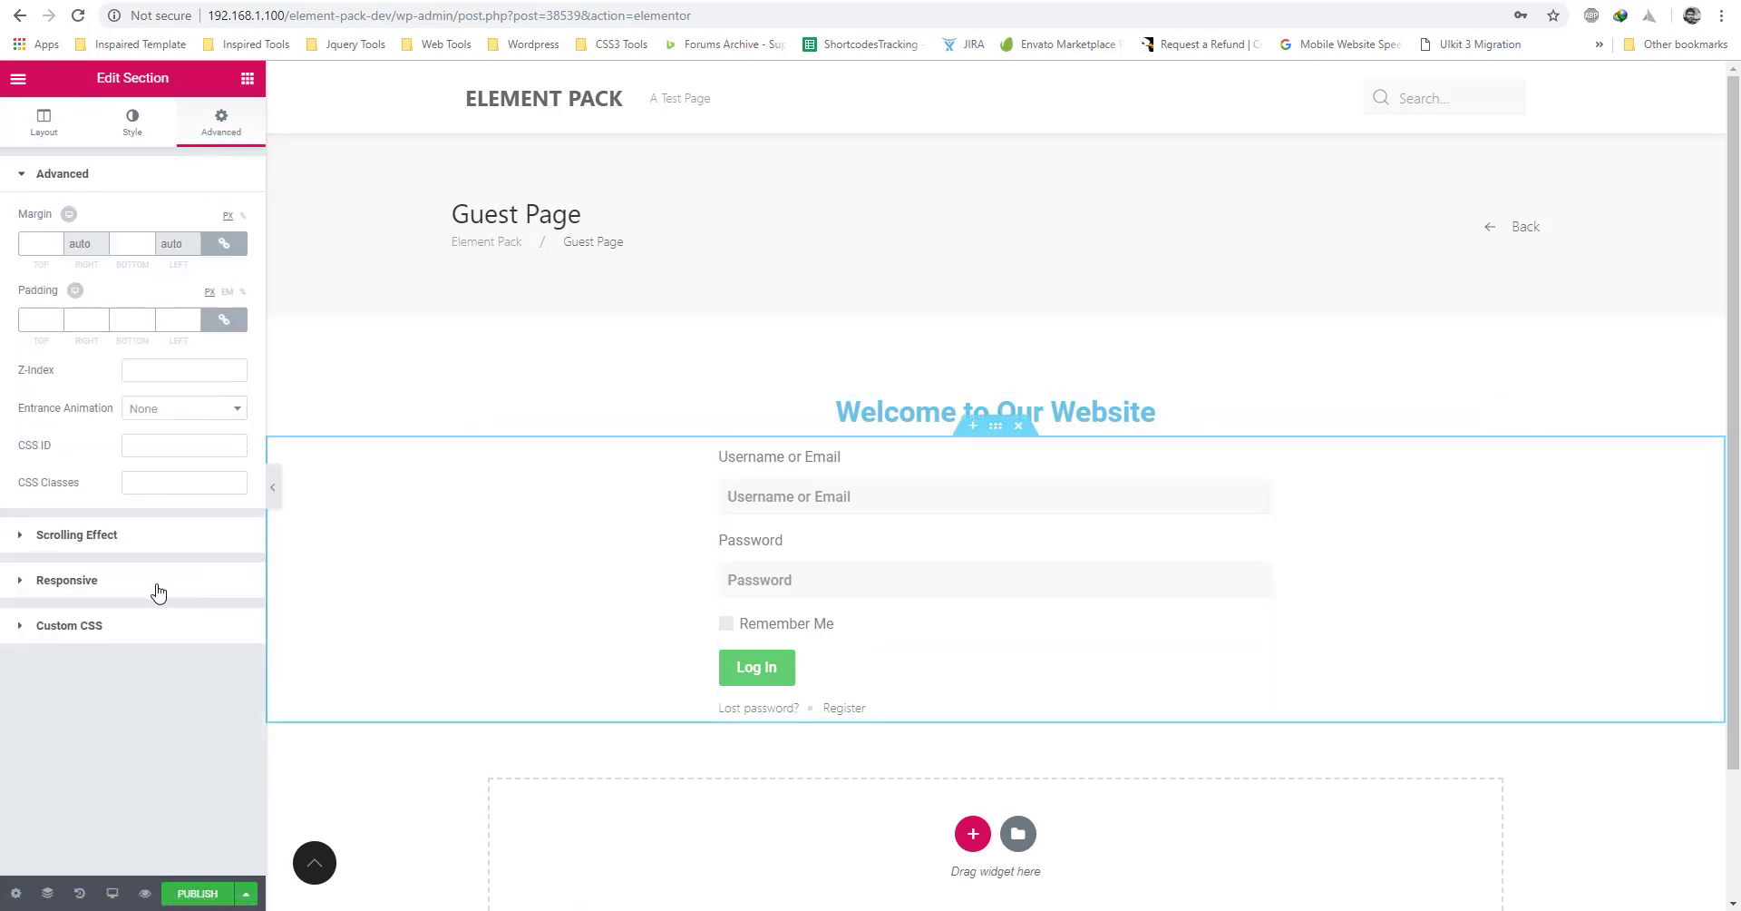
pyautogui.click(133, 127)
pyautogui.click(223, 124)
pyautogui.click(224, 321)
pyautogui.moveTo(136, 320); pyautogui.dragTo(120, 322)
pyautogui.write('80')
# Publish the Guest Page template.
pyautogui.click(968, 551)
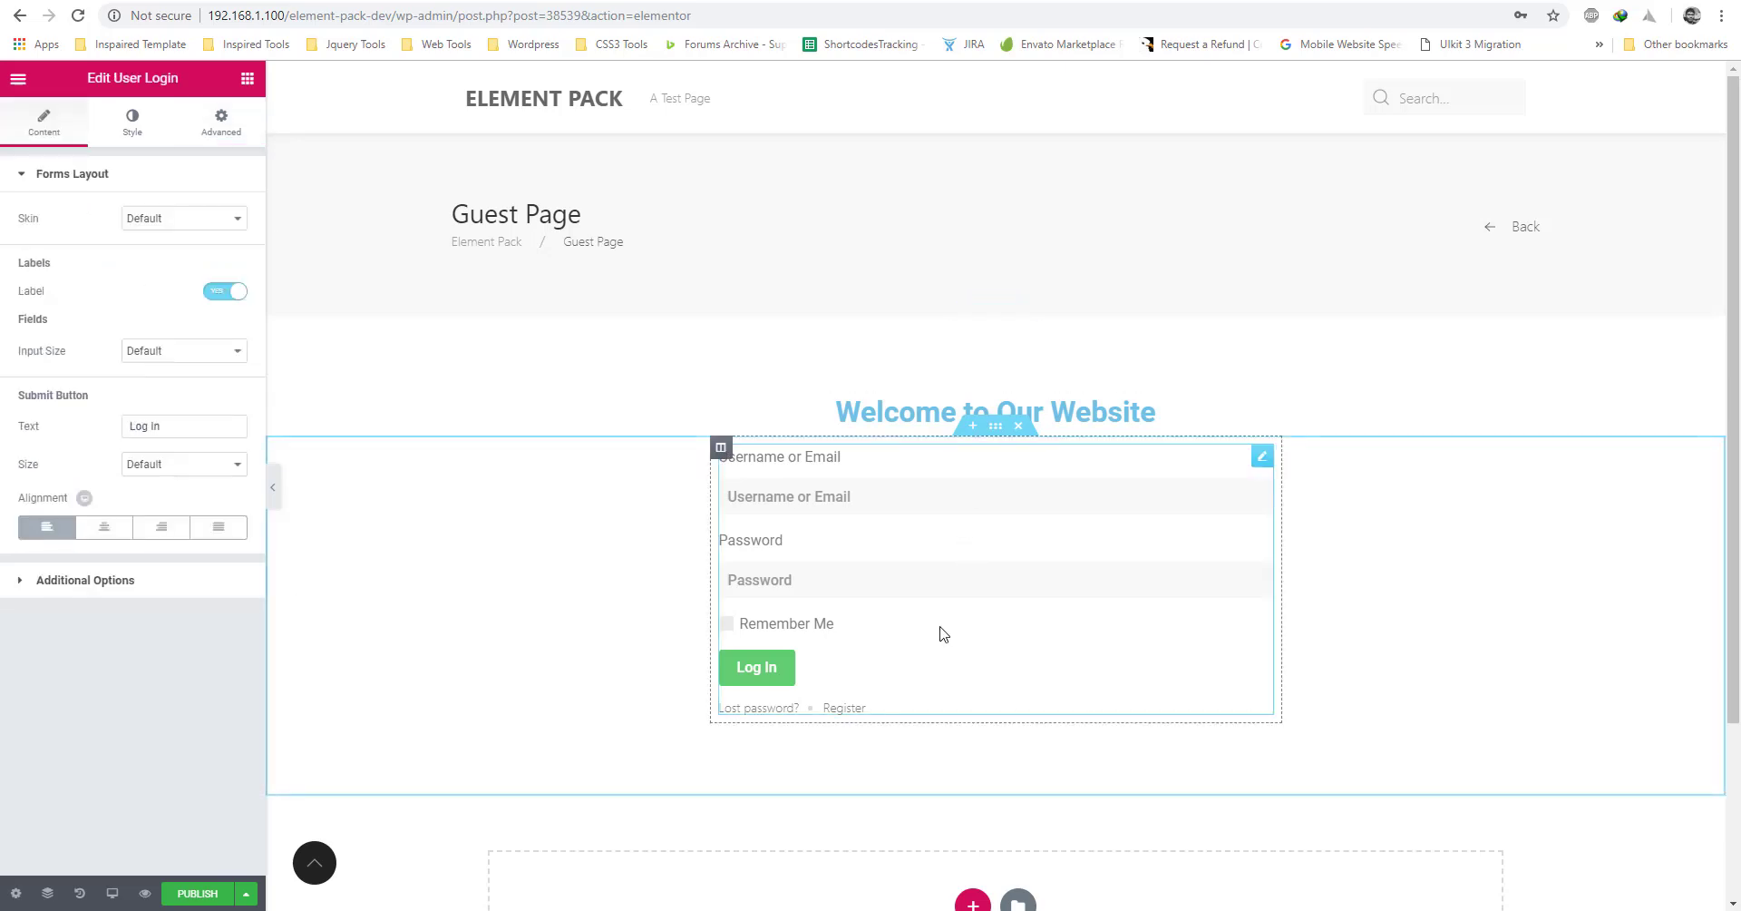
pyautogui.click(196, 896)
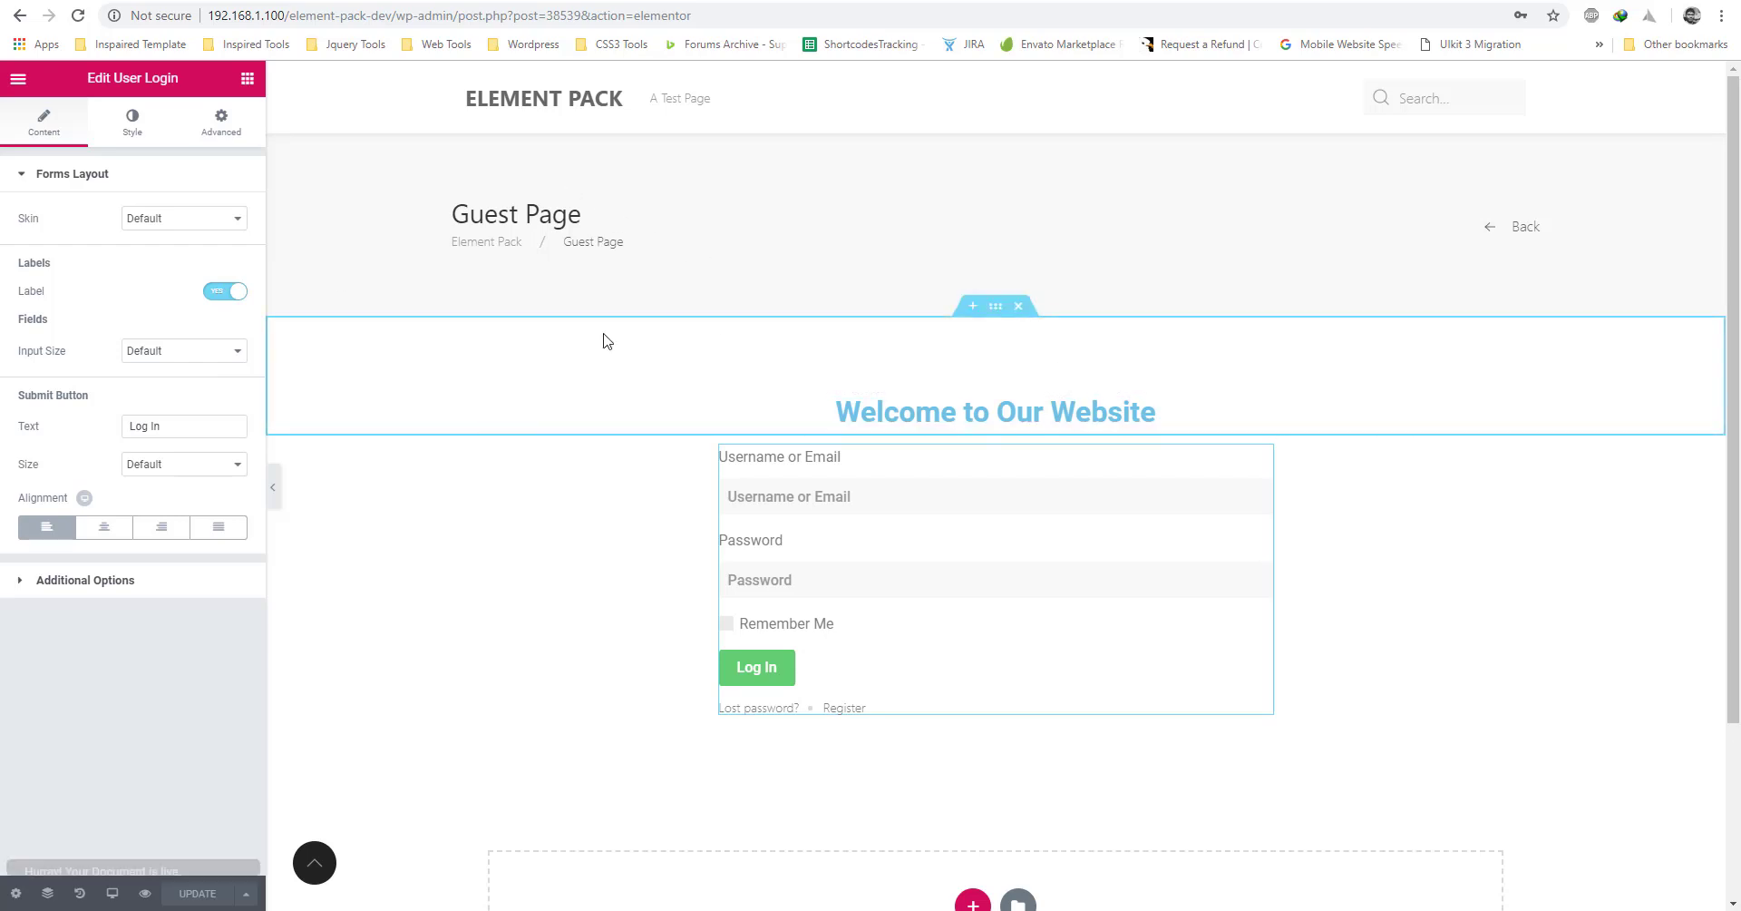
pyautogui.click(18, 78)
# Back in My Templates, create a Page template titled 'Logged in User Page'.
pyautogui.click(112, 470)
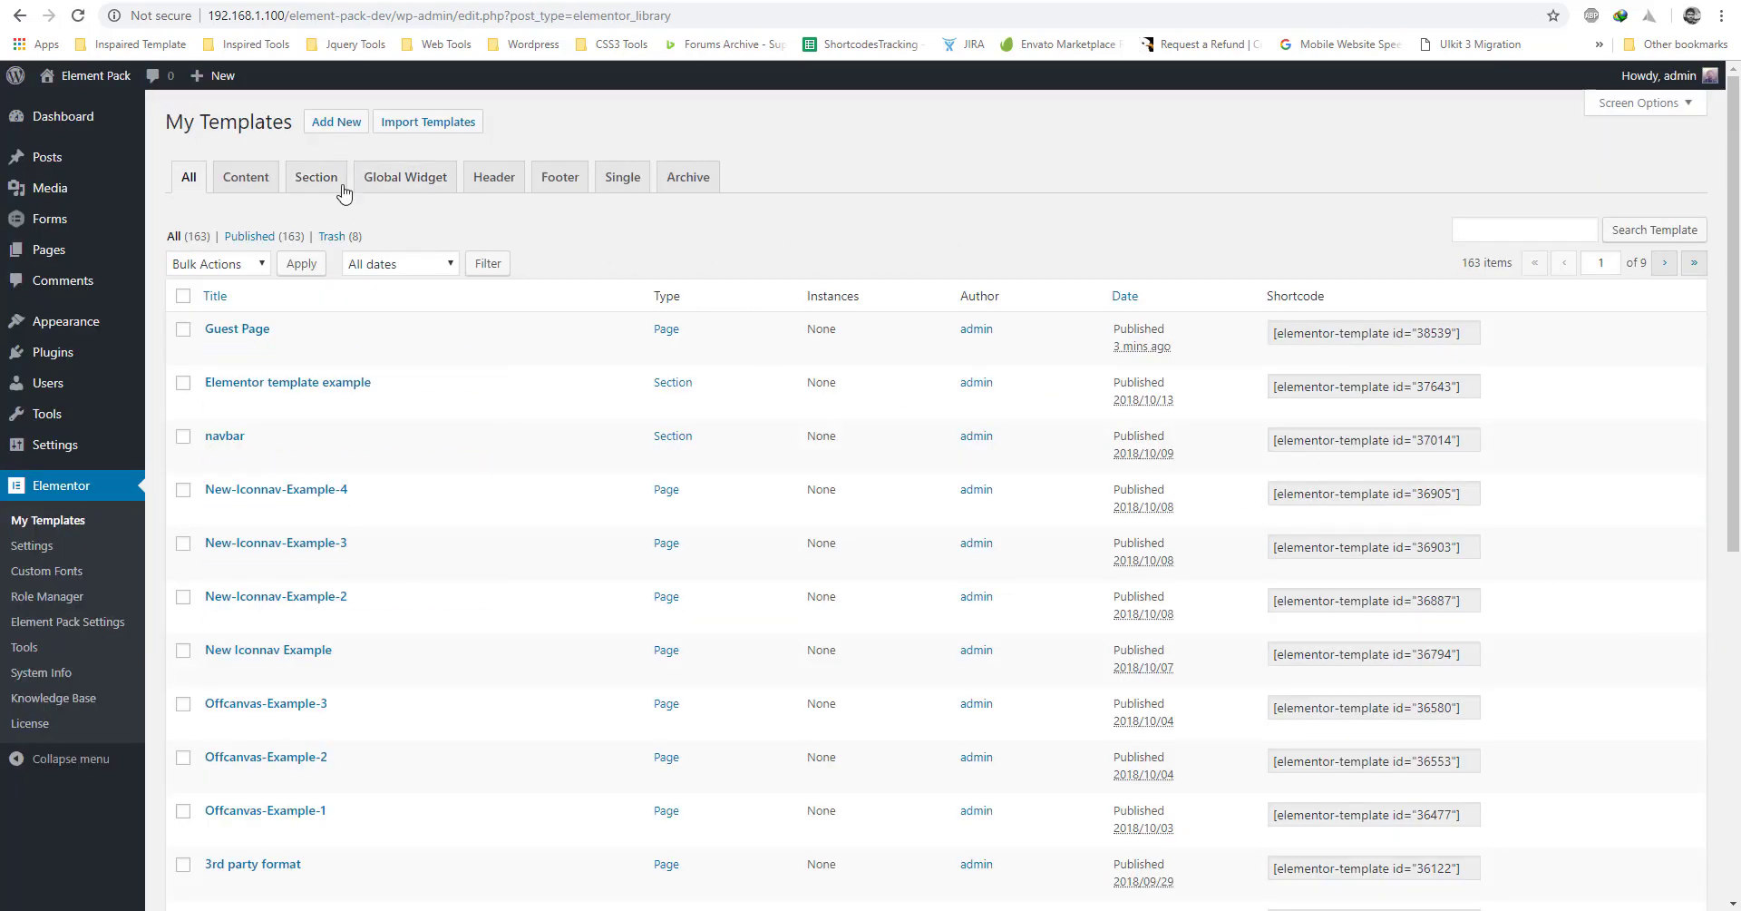
pyautogui.click(336, 121)
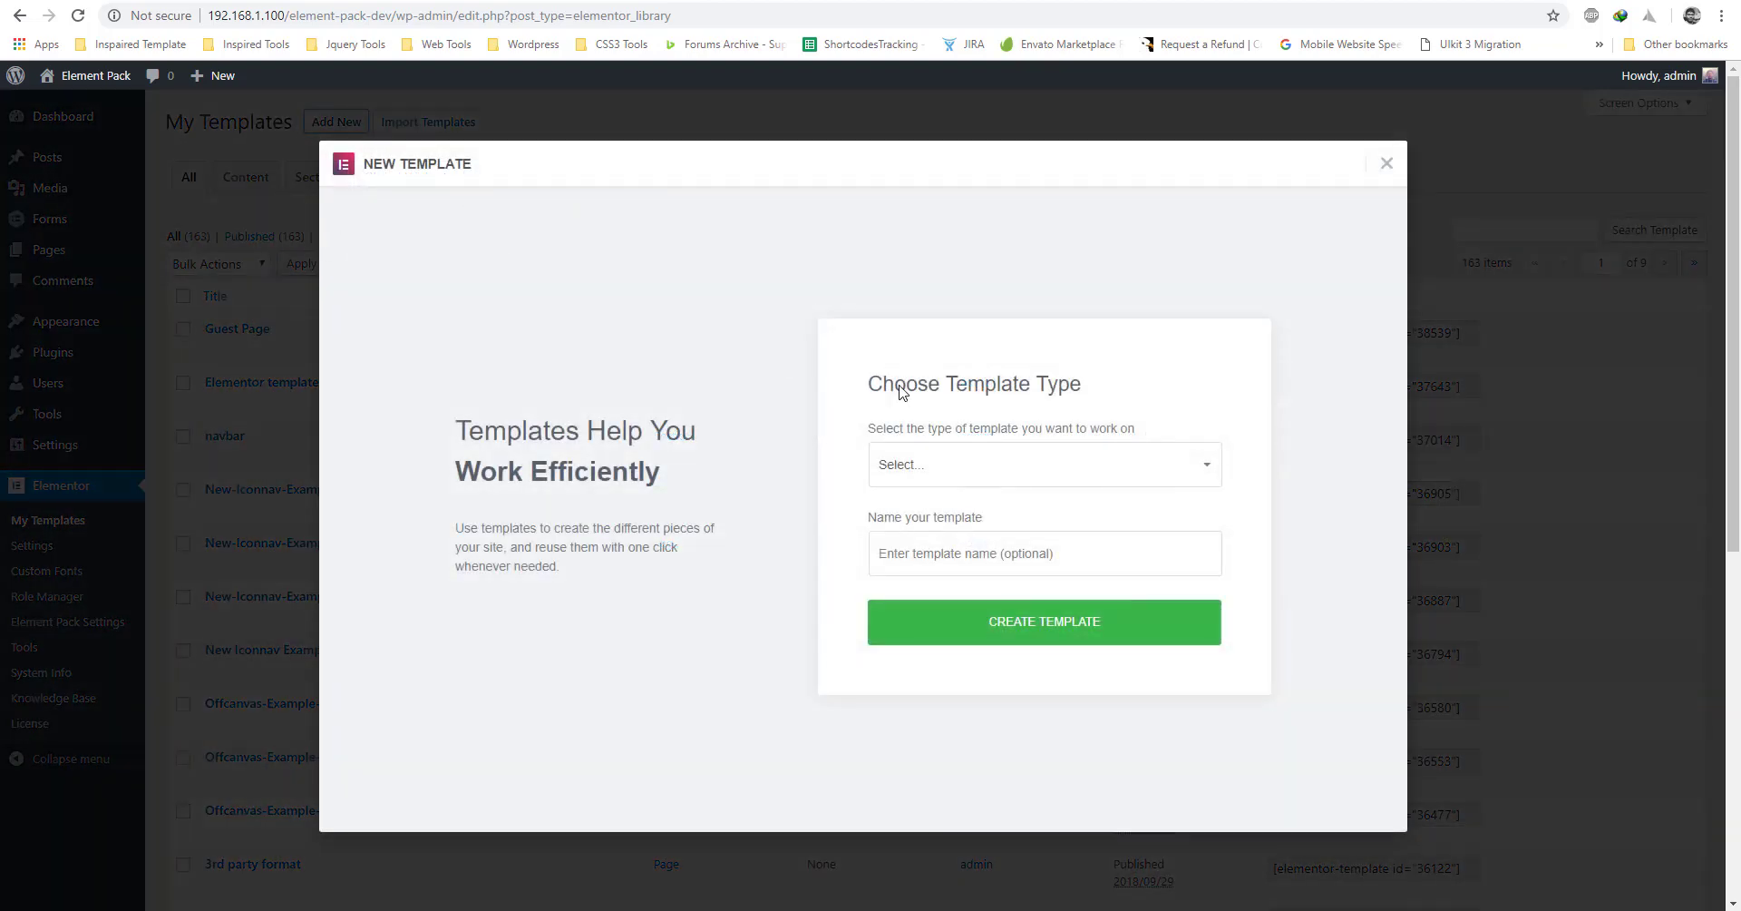
pyautogui.click(959, 466)
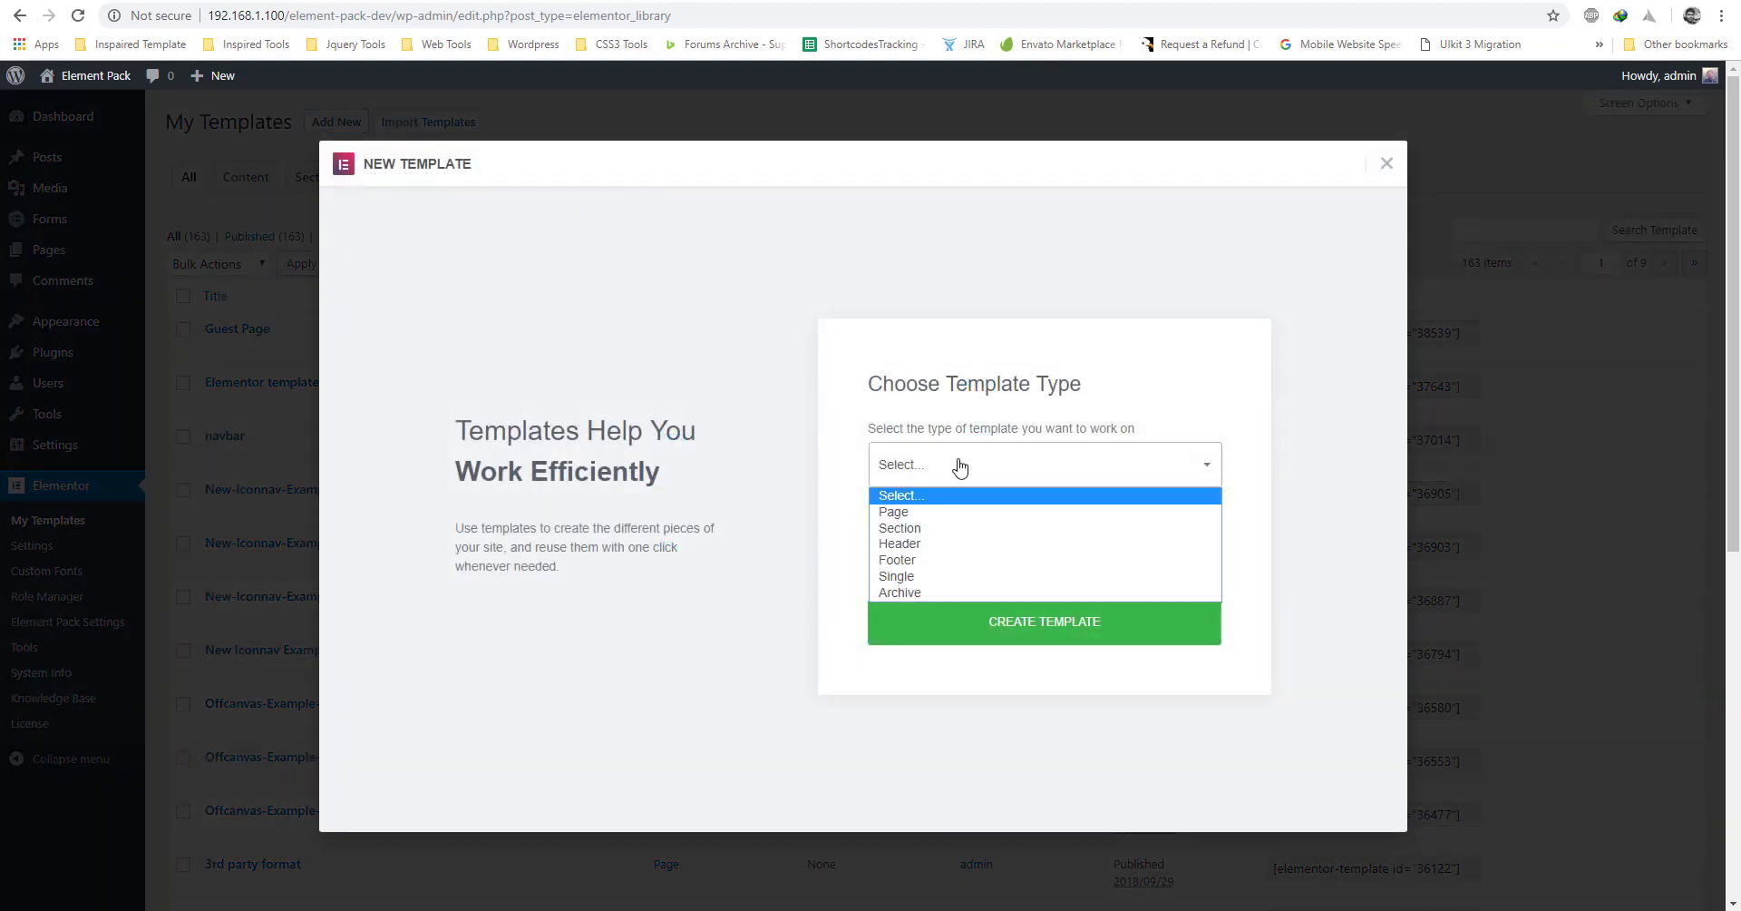
pyautogui.click(921, 511)
pyautogui.click(937, 553)
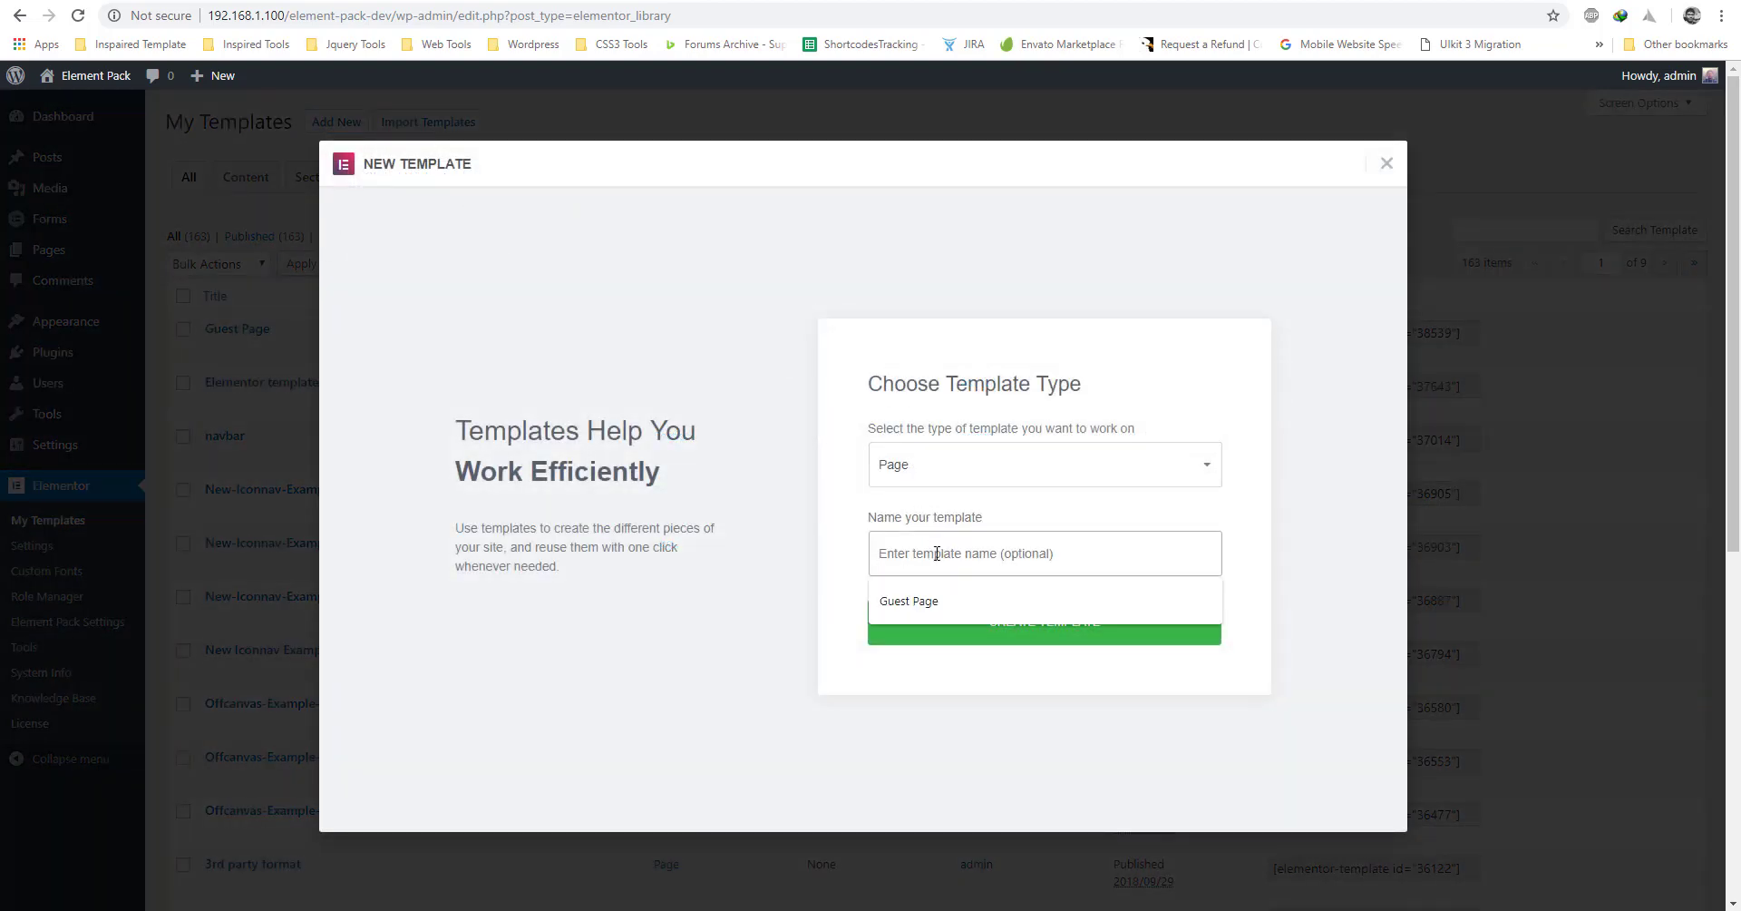
pyautogui.write('Logged in User Page')
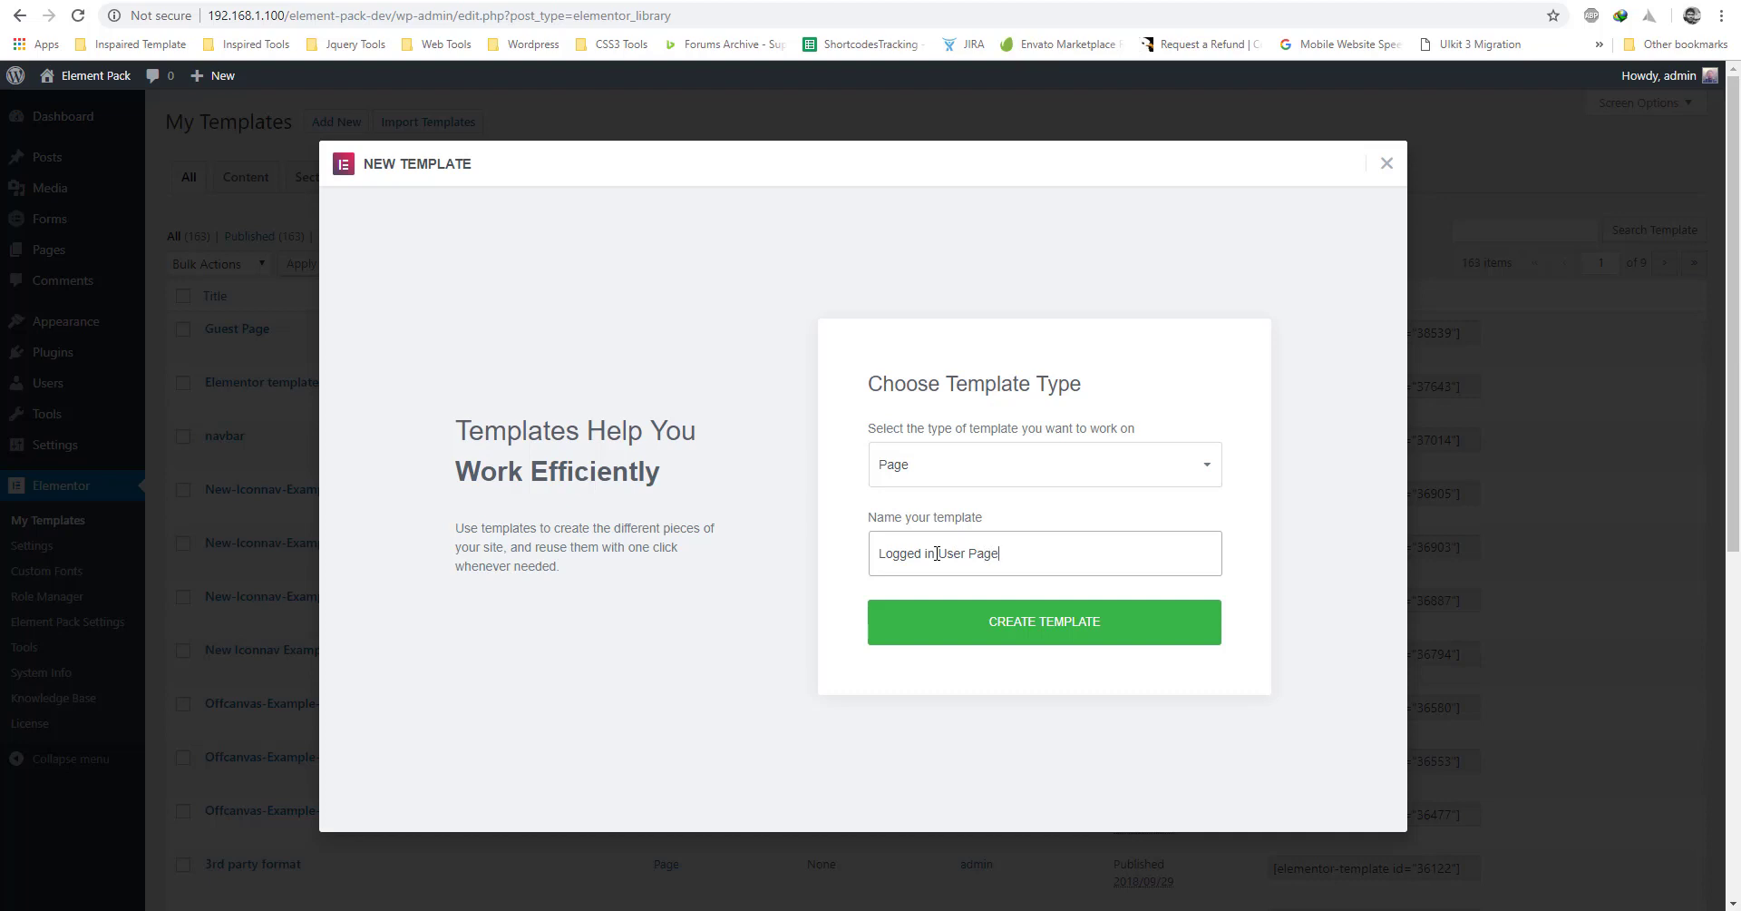
pyautogui.click(1037, 638)
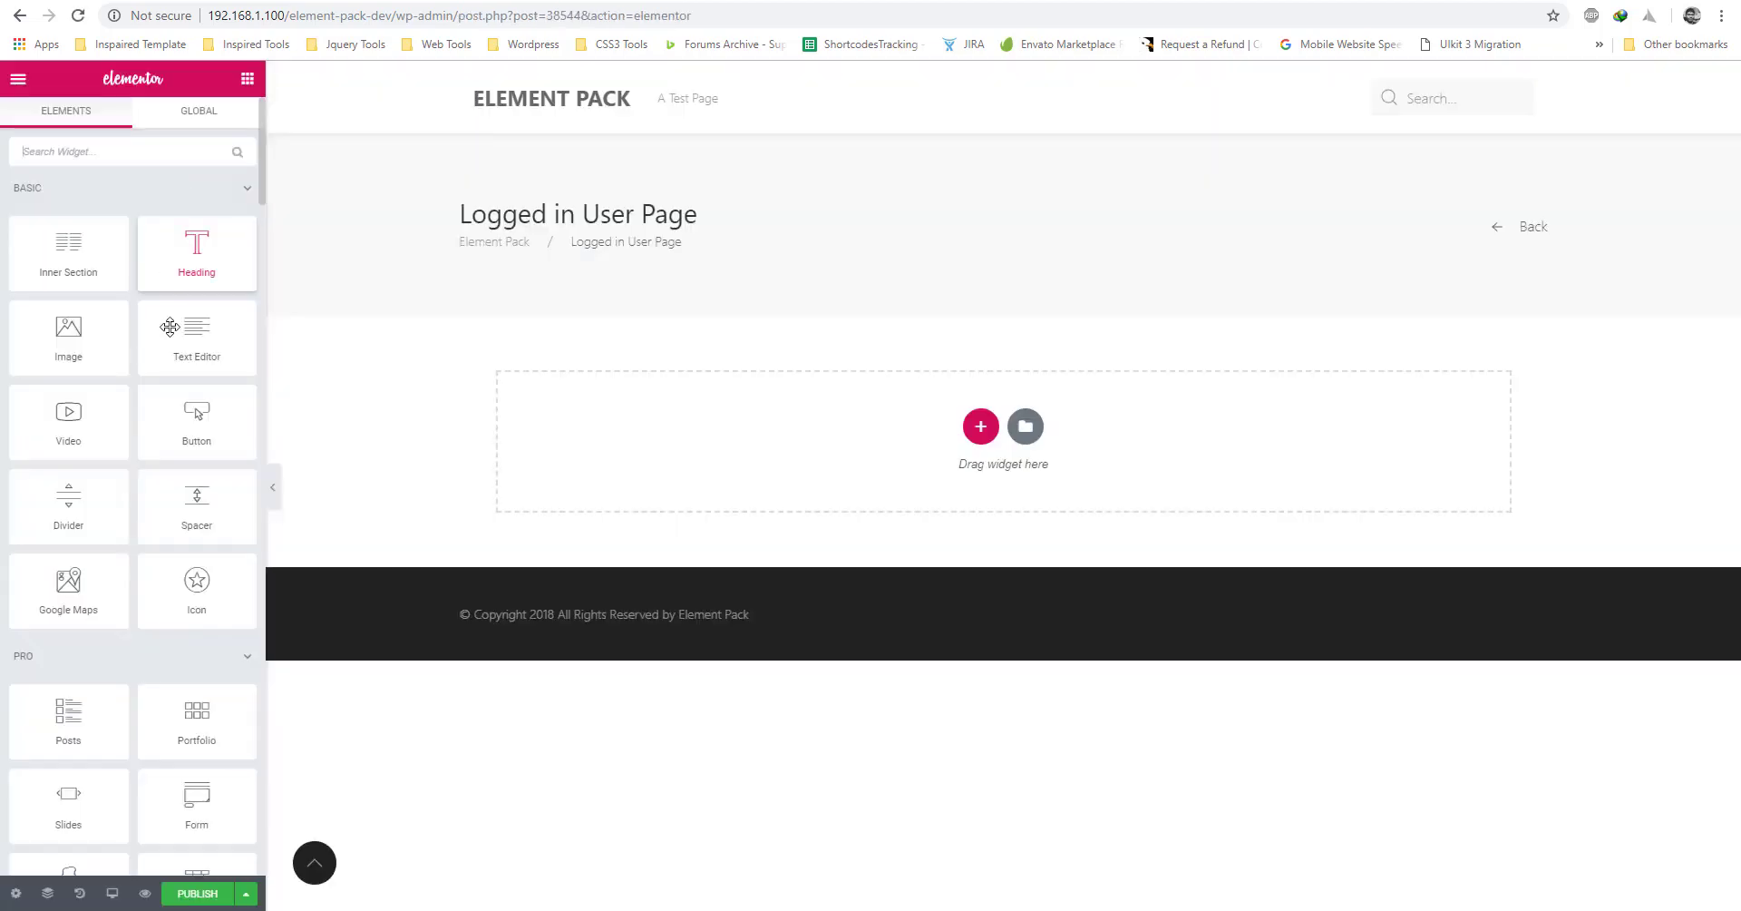
# Add a heading to the new page reading 'Customer Area'.
pyautogui.moveTo(195, 249); pyautogui.dragTo(817, 427)
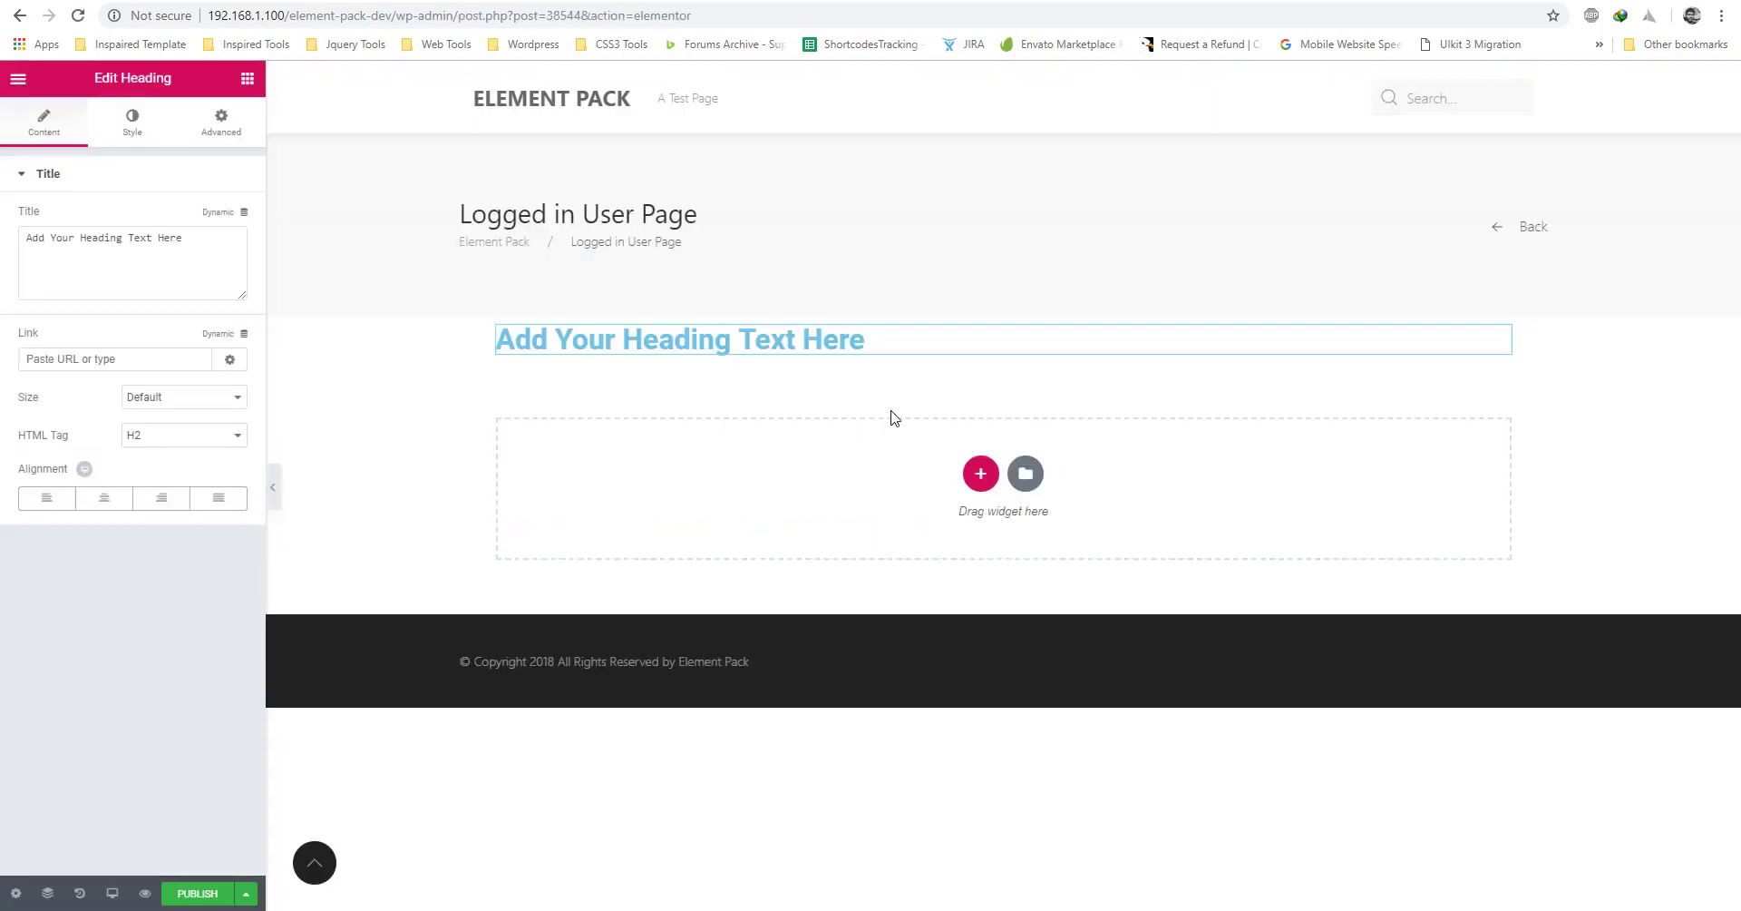
pyautogui.tripleClick(869, 335)
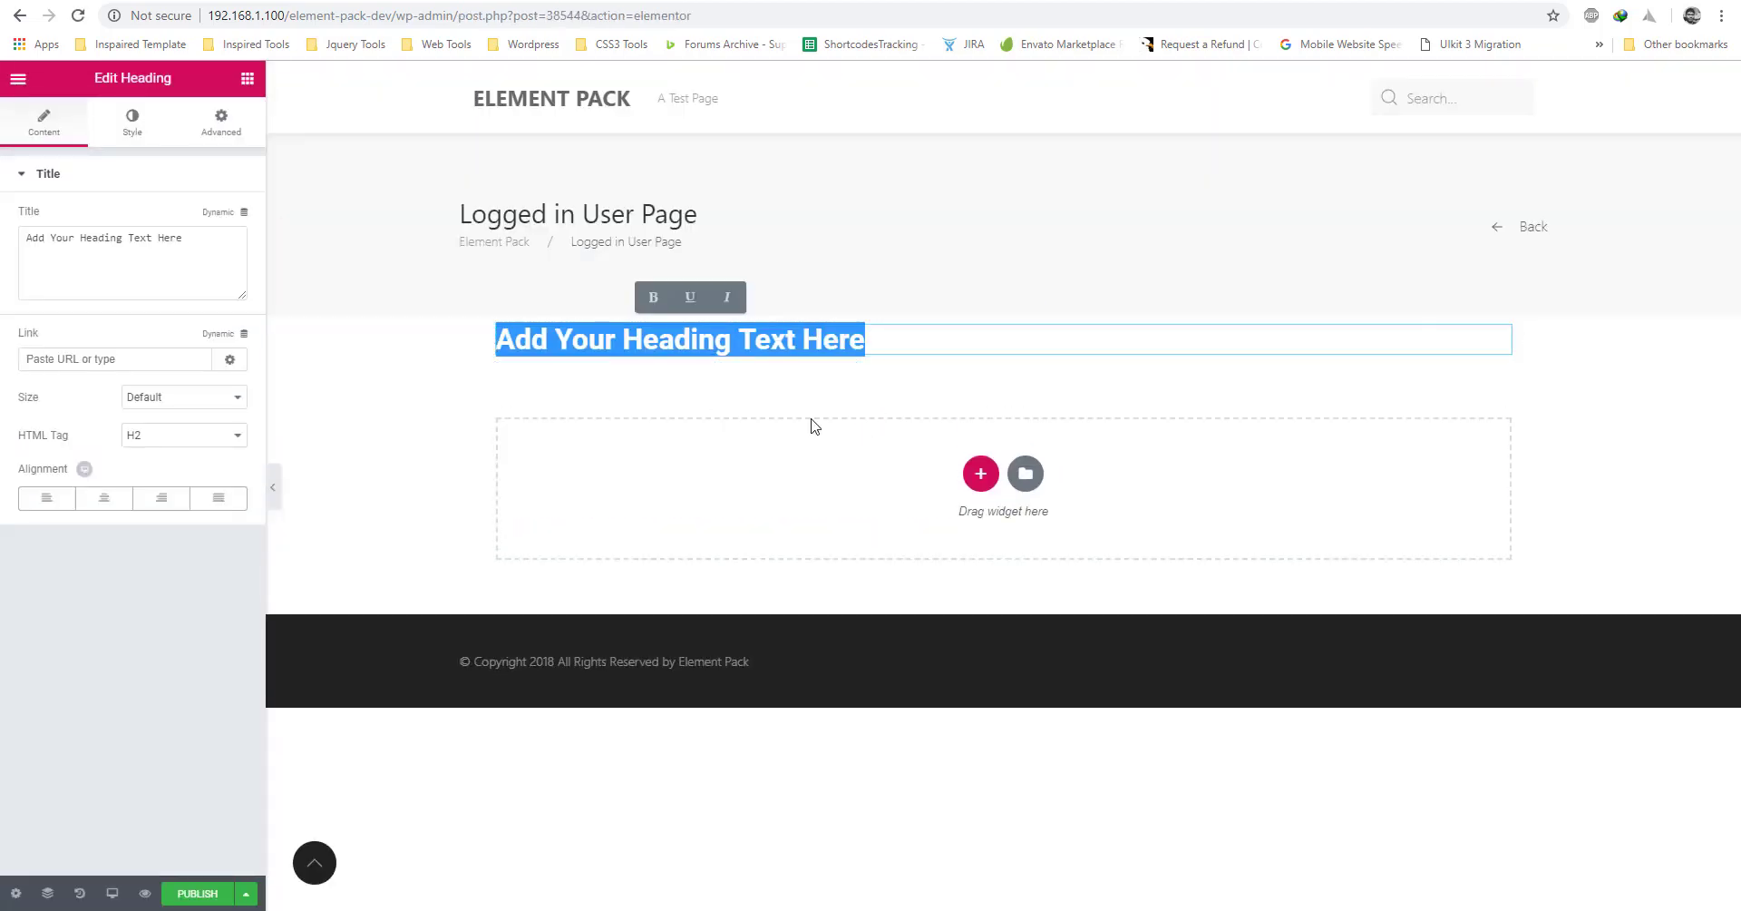
pyautogui.write('Hello User')
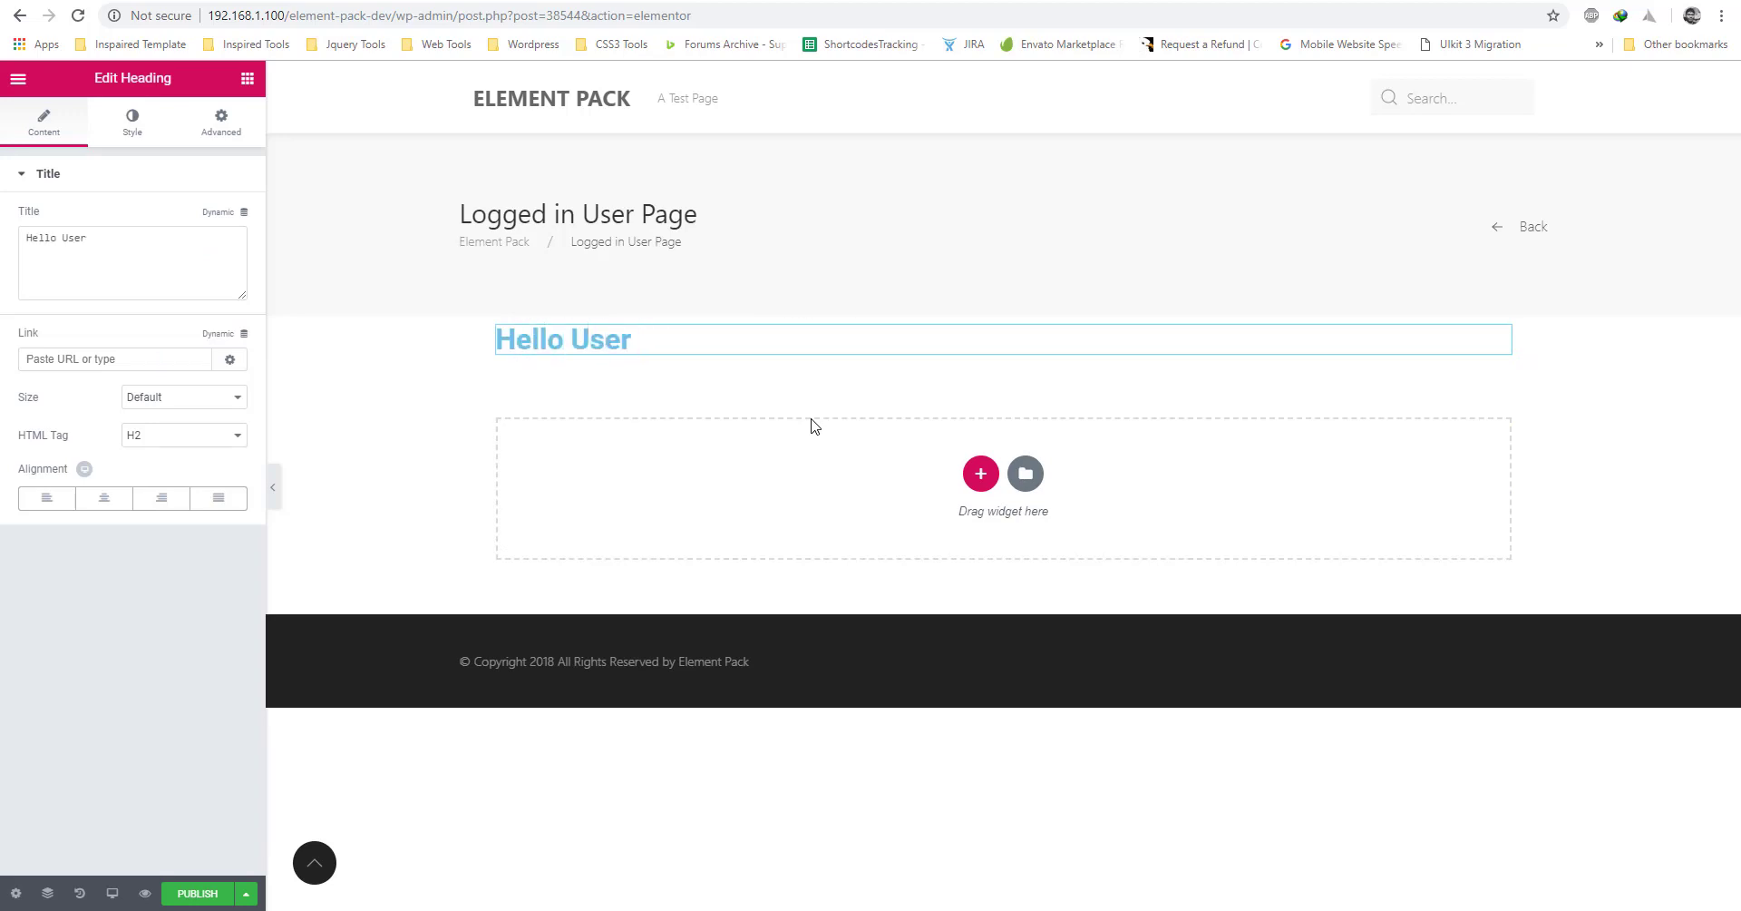
pyautogui.hotkey('ctrl', 'a')
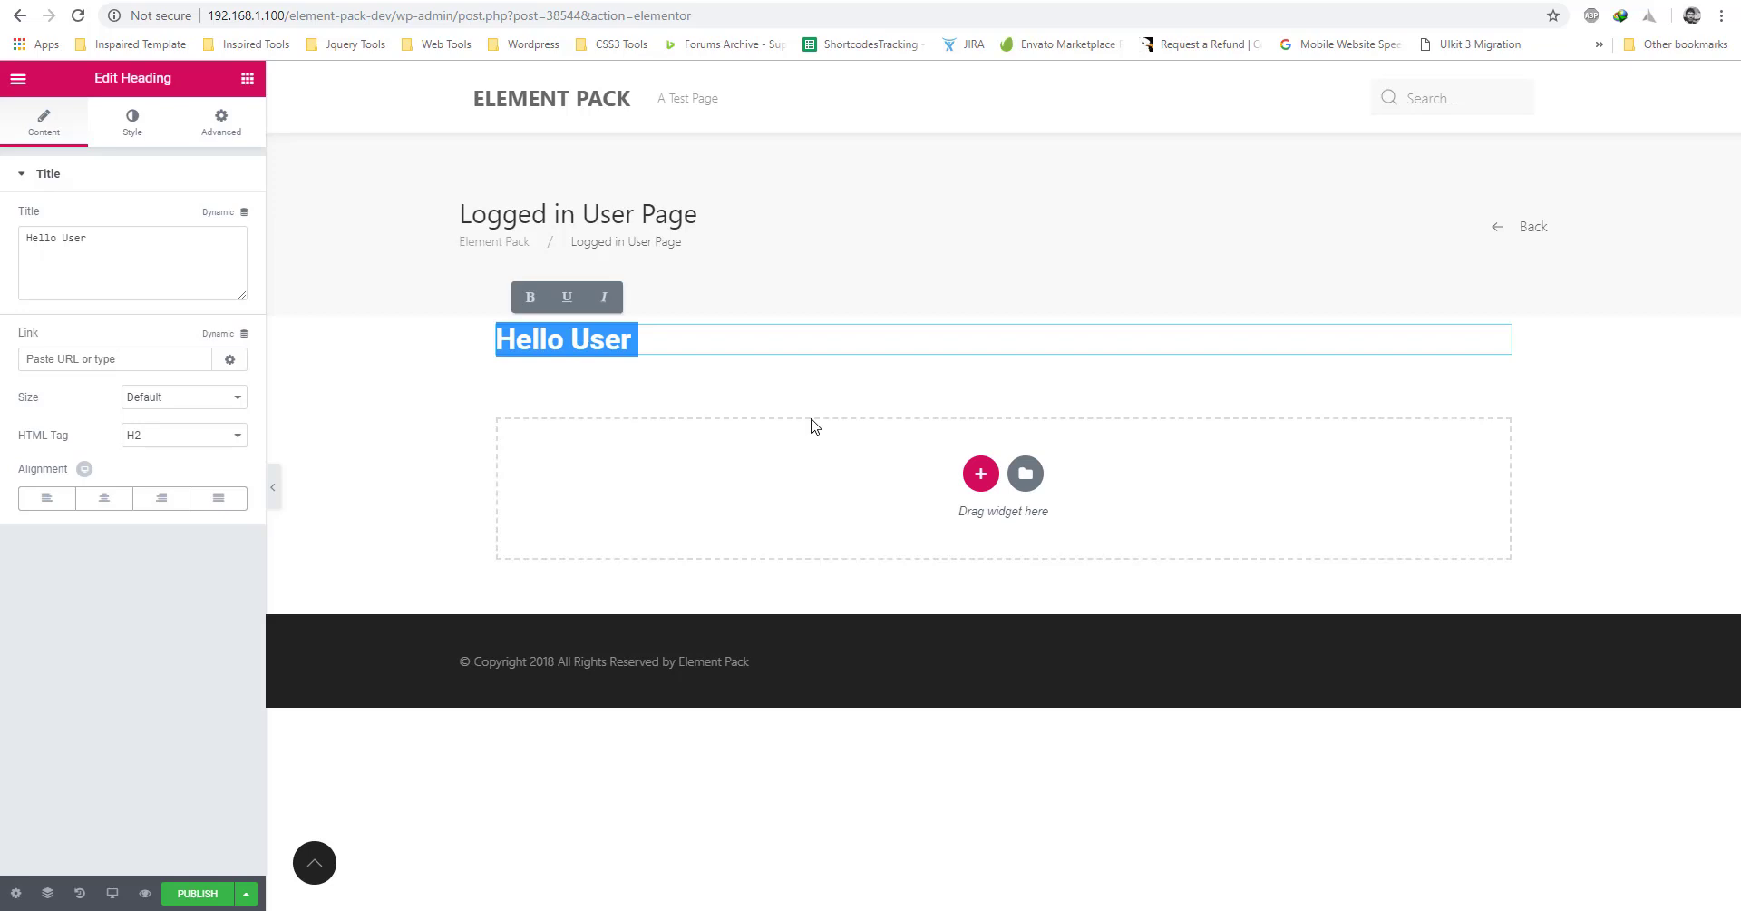
pyautogui.write('Customer')
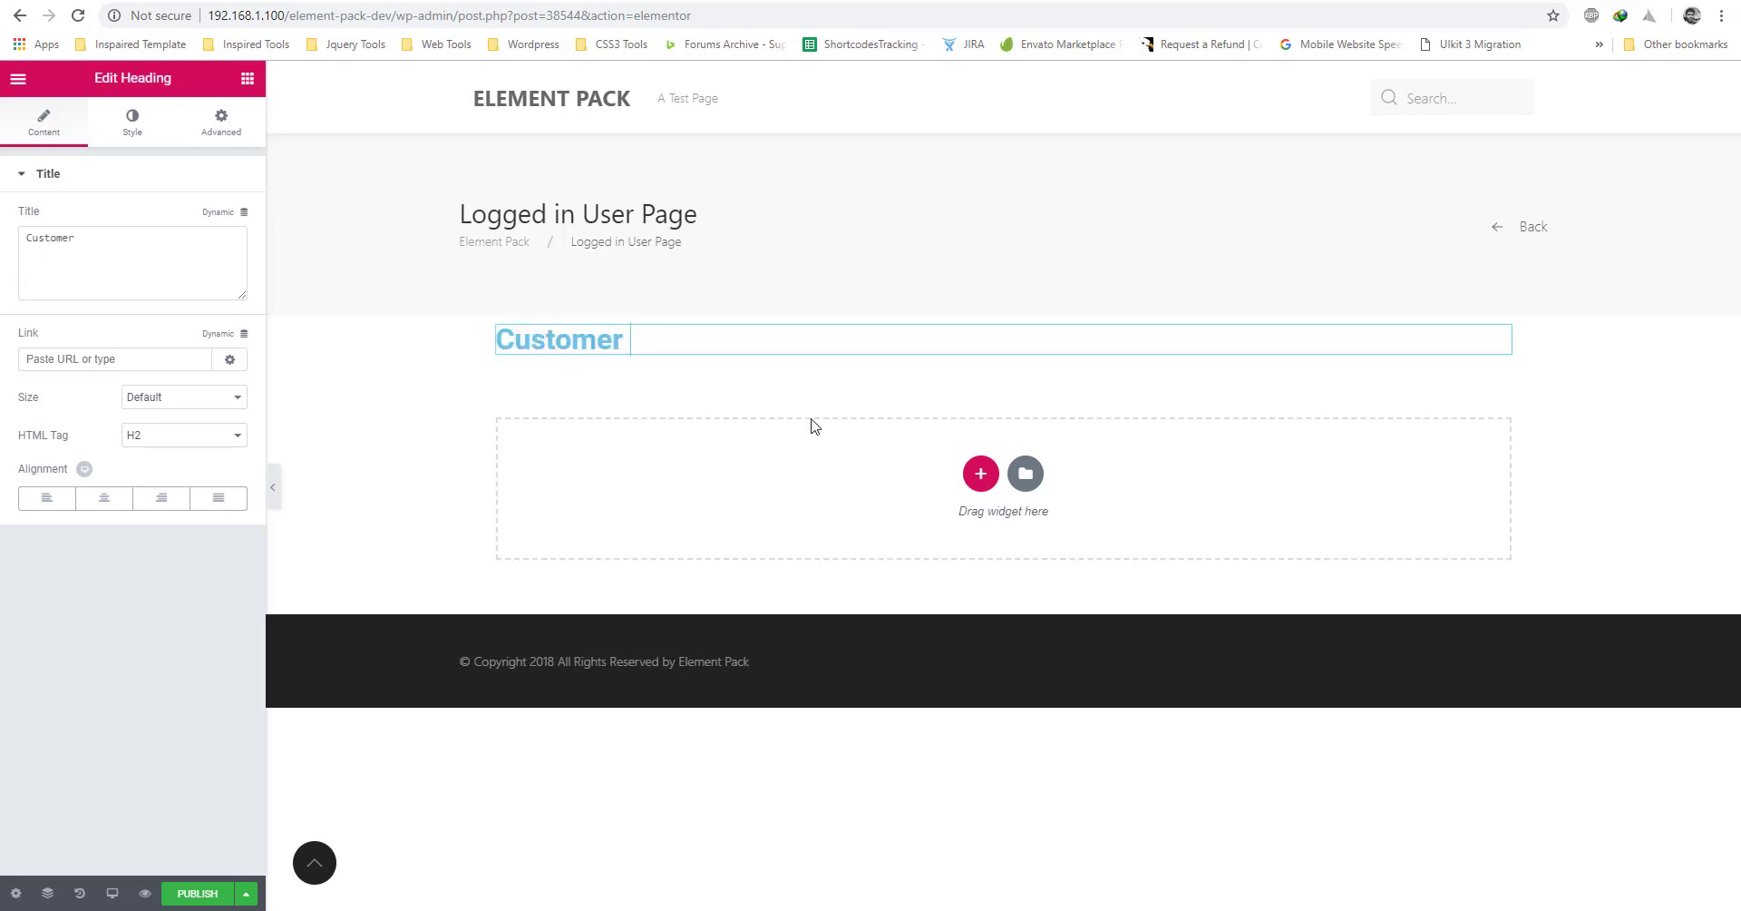
pyautogui.write(' Area')
# Centre the heading and give its section 80 px top padding.
pyautogui.click(104, 498)
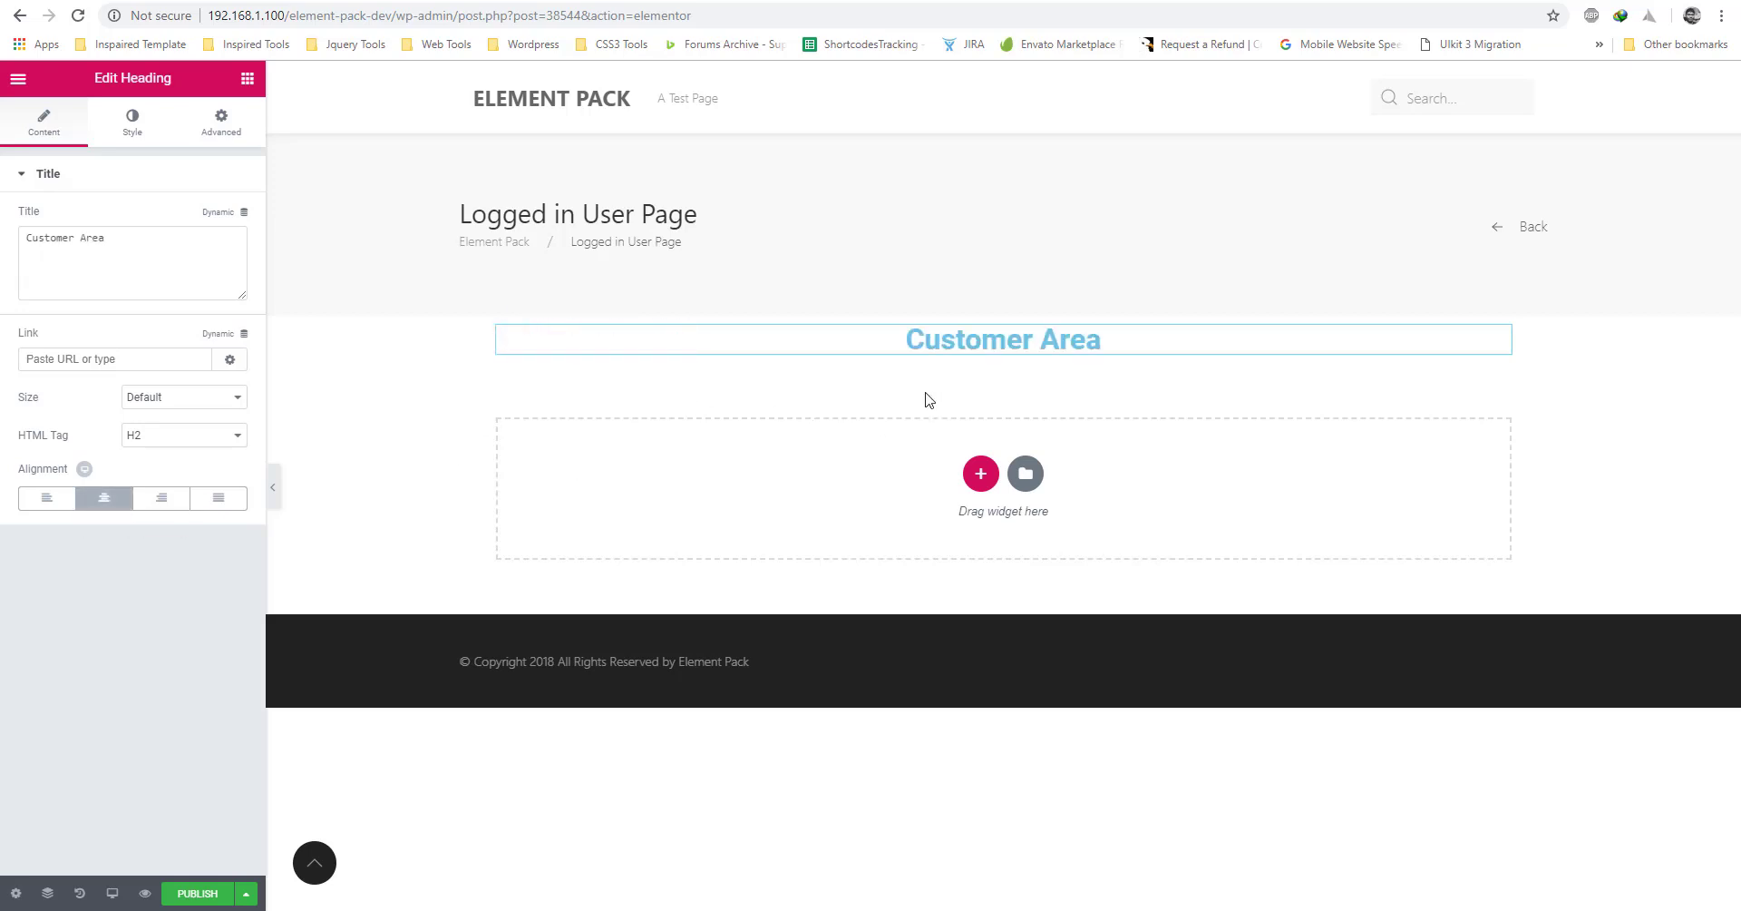
pyautogui.click(1003, 306)
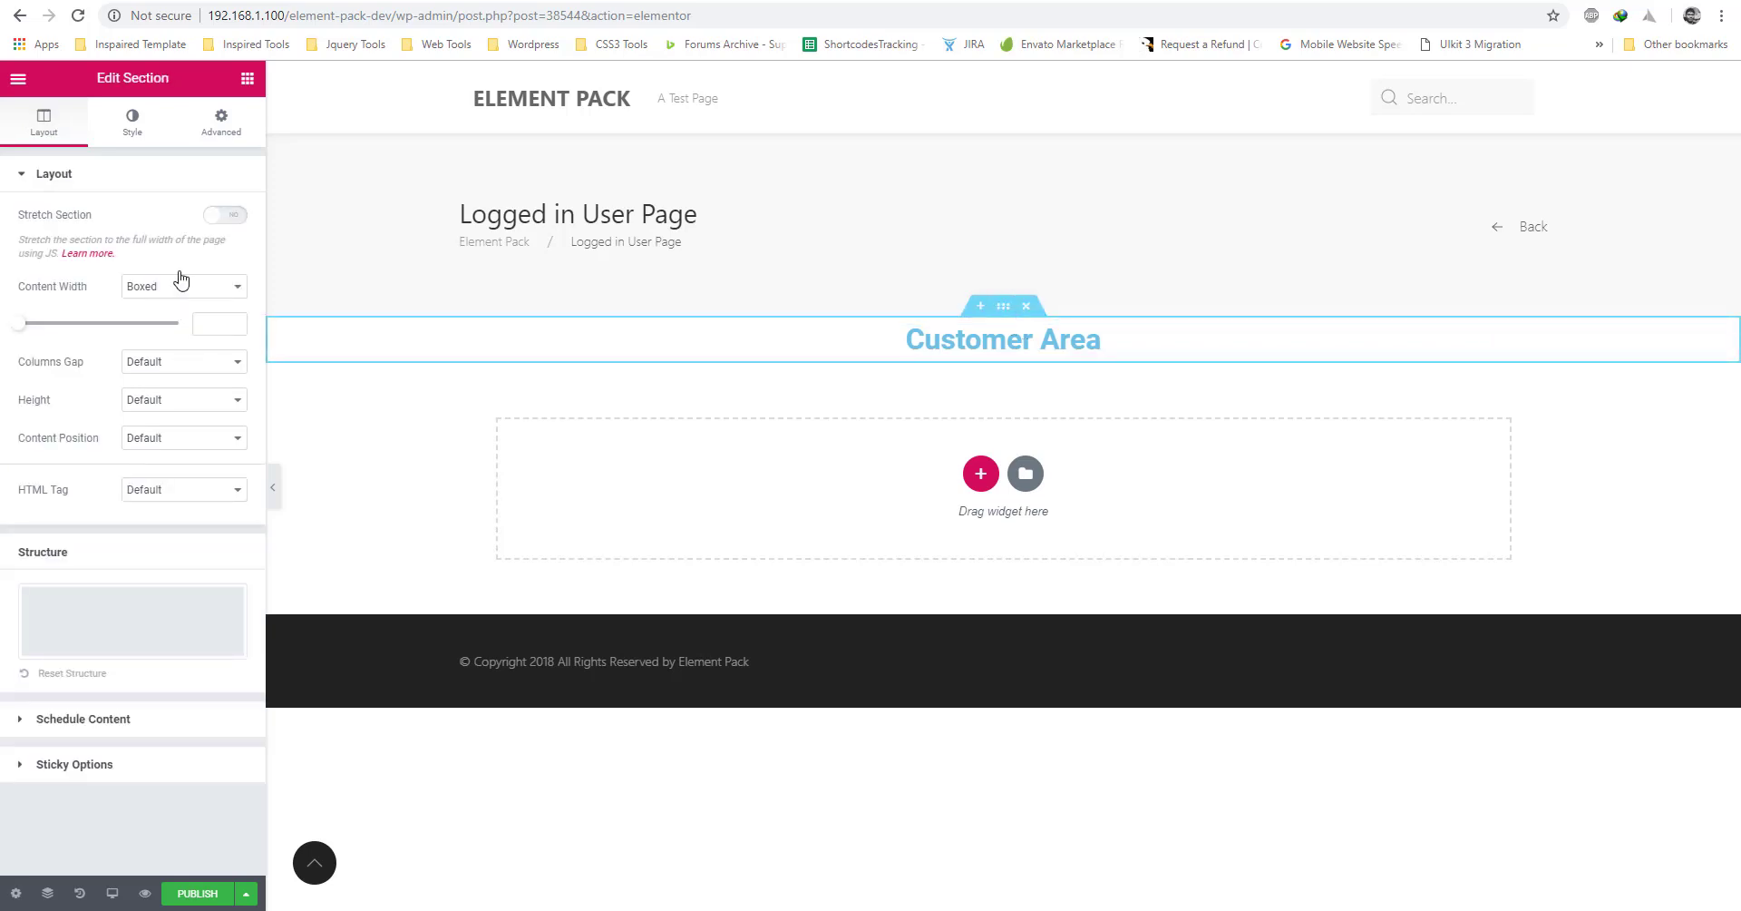
pyautogui.click(222, 123)
pyautogui.write('80')
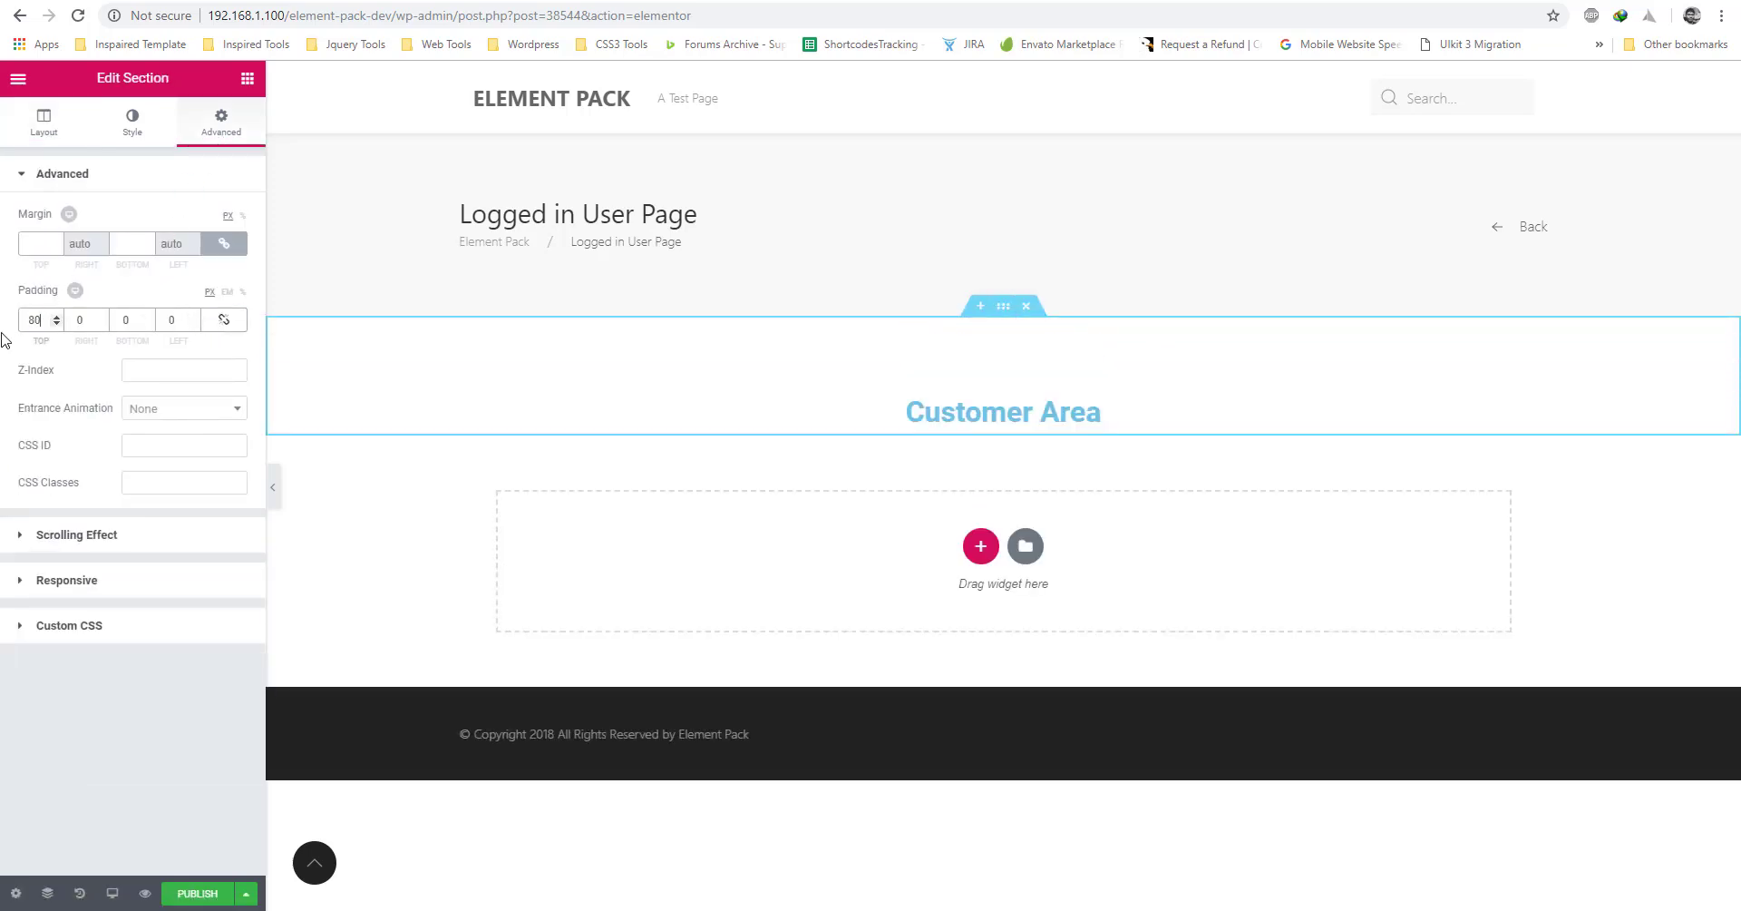
pyautogui.click(248, 78)
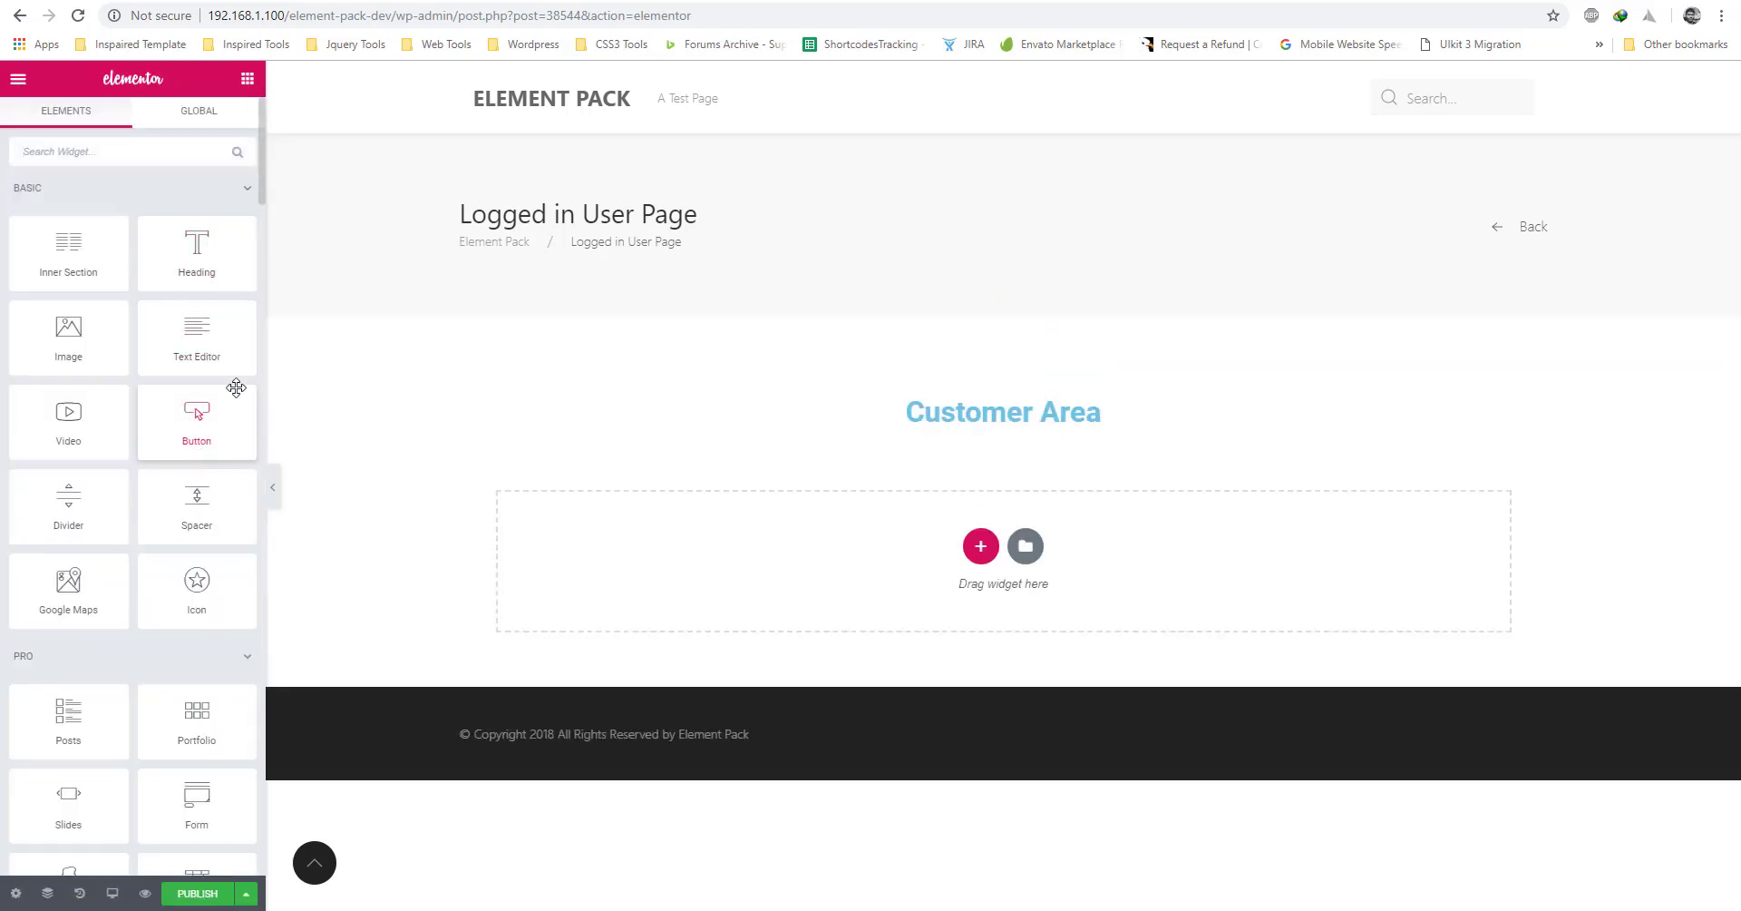
# Place an EP Tabs widget below the Customer Area heading, section padded 80 at the bottom.
pyautogui.scroll(-4, 177, 493)
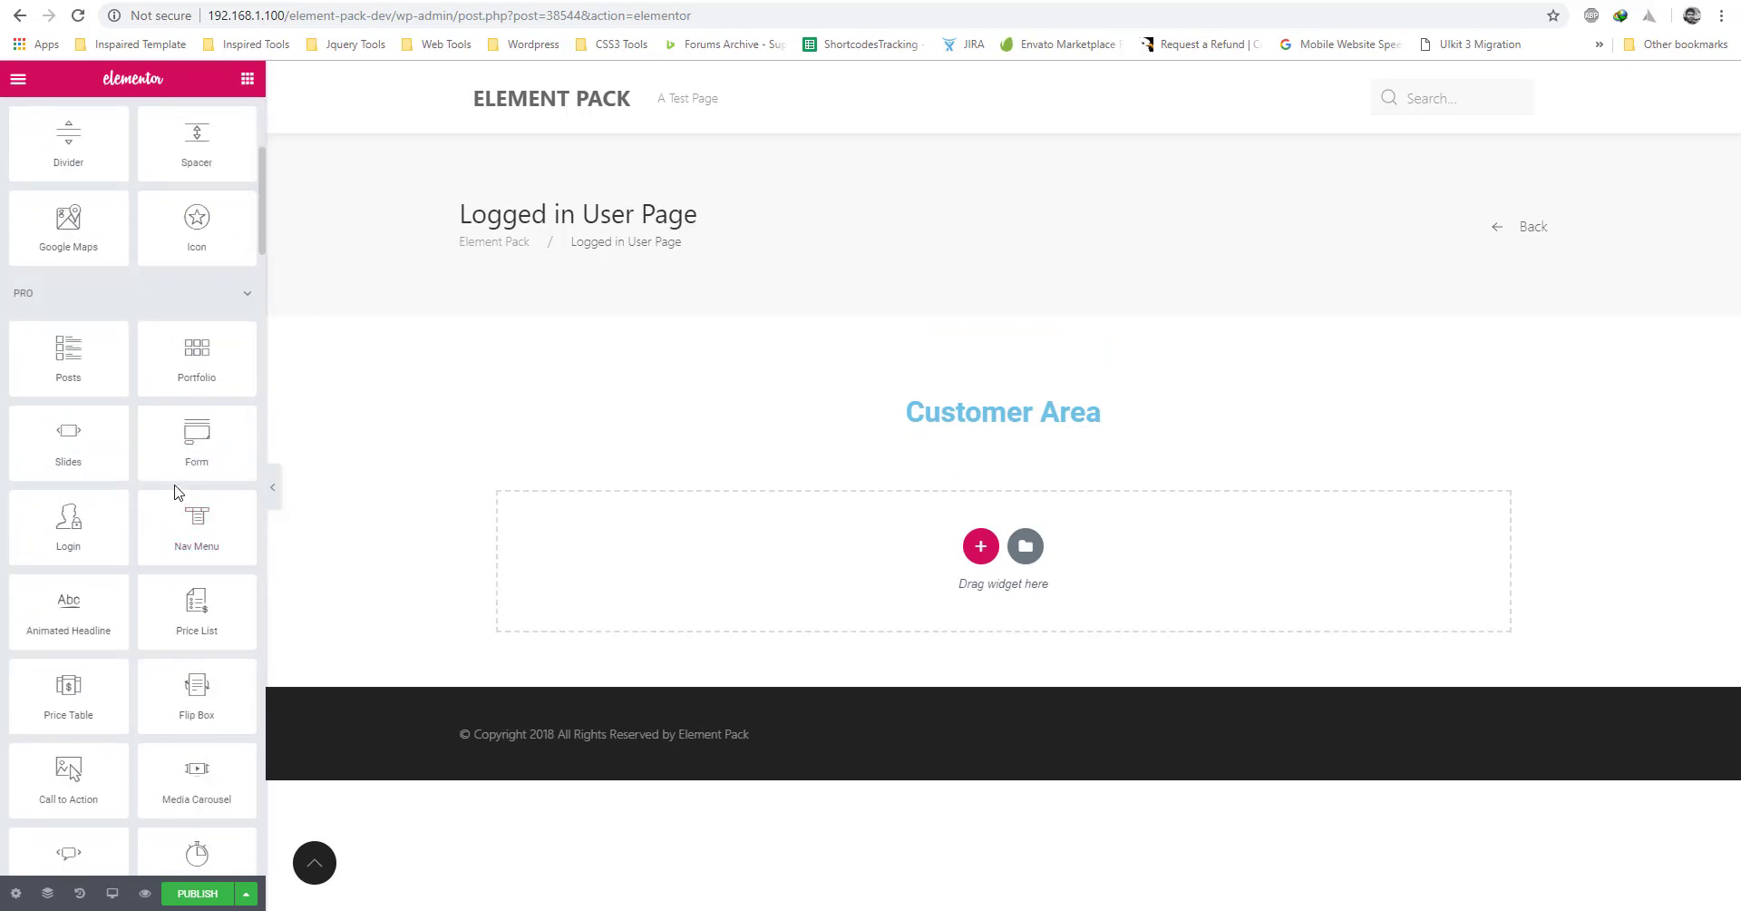
pyautogui.scroll(-6, 176, 479)
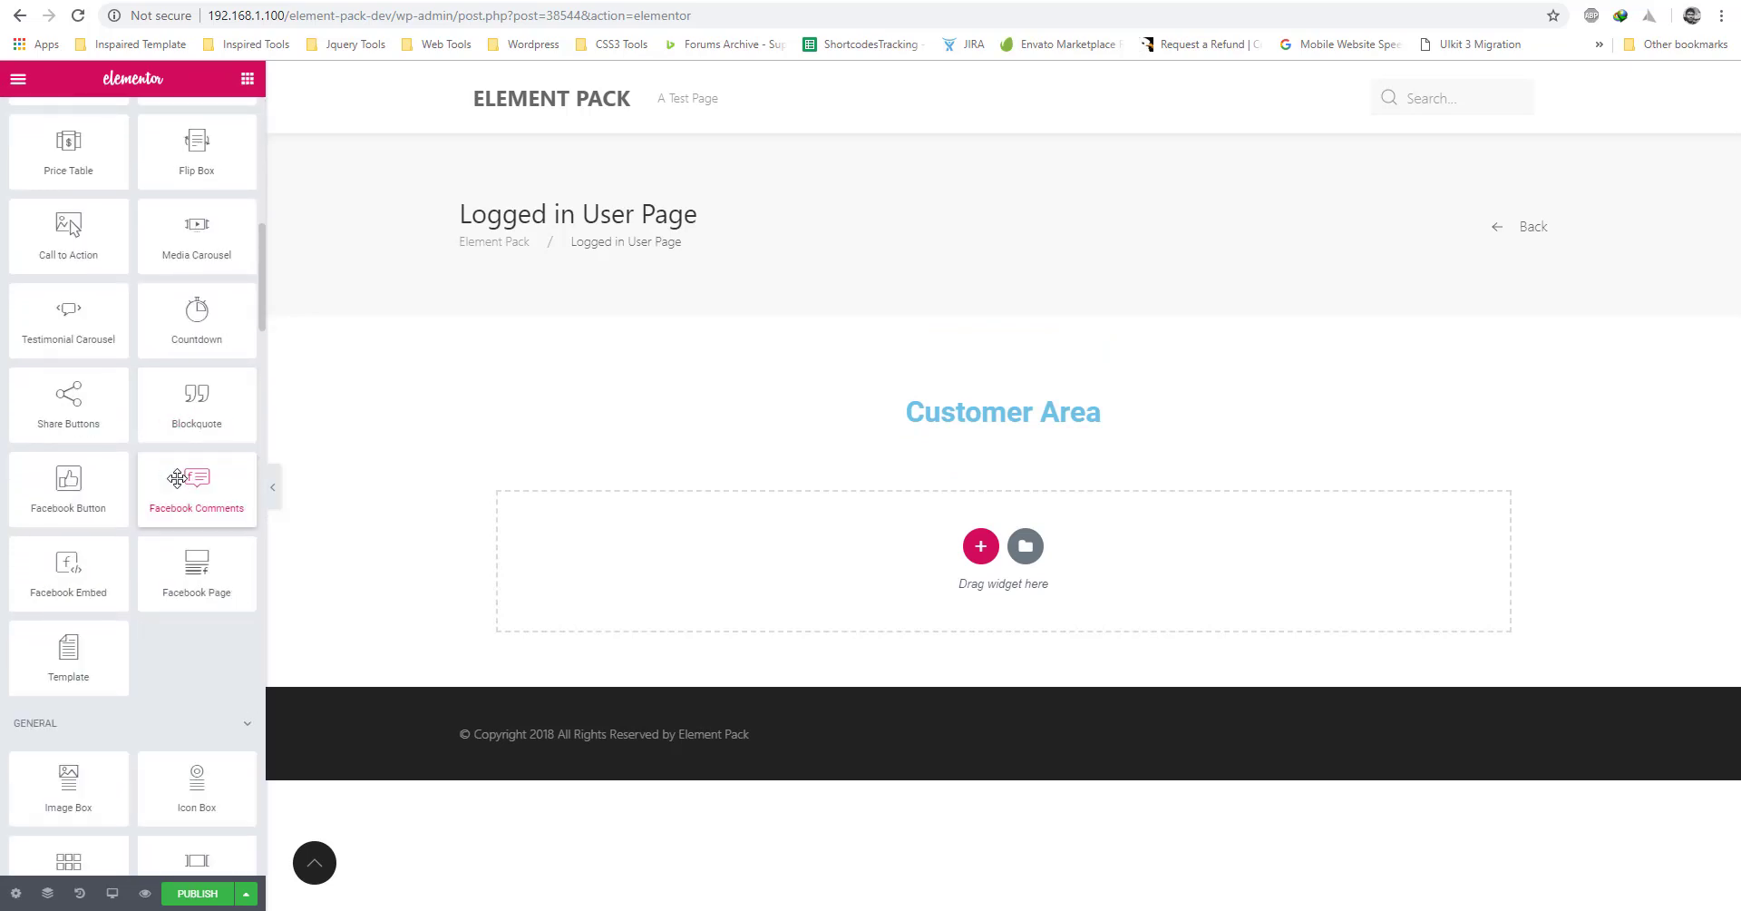
pyautogui.scroll(-10, 177, 479)
pyautogui.scroll(3, 177, 476)
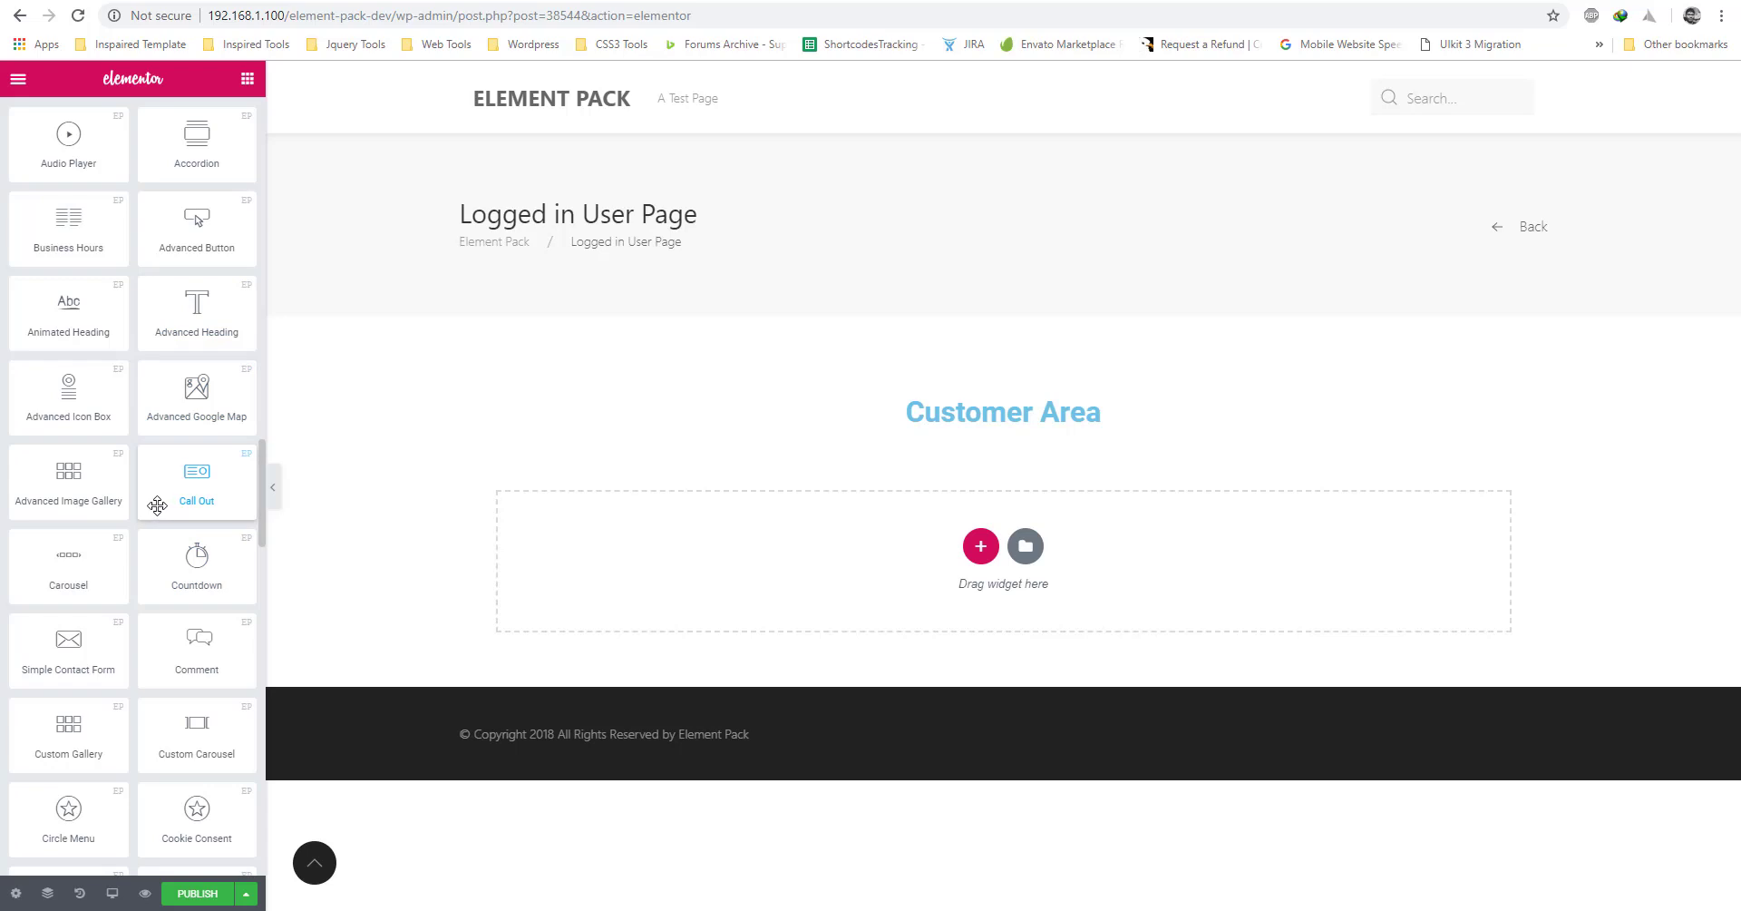
pyautogui.scroll(10, 148, 453)
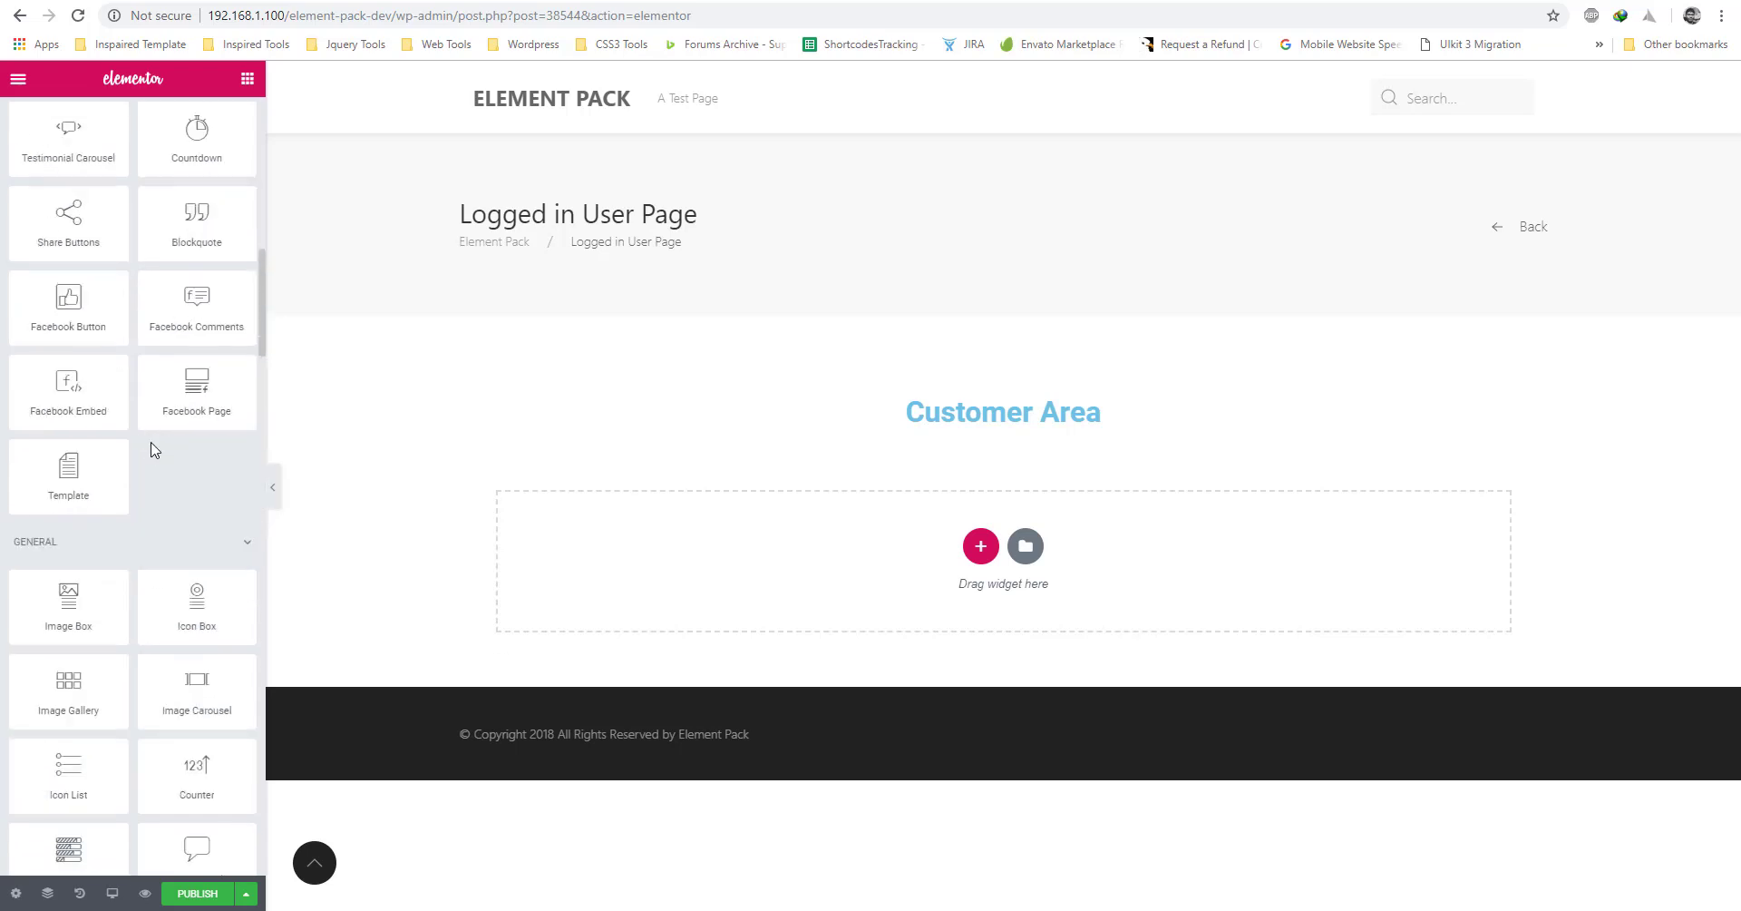
pyautogui.write('Tabs')
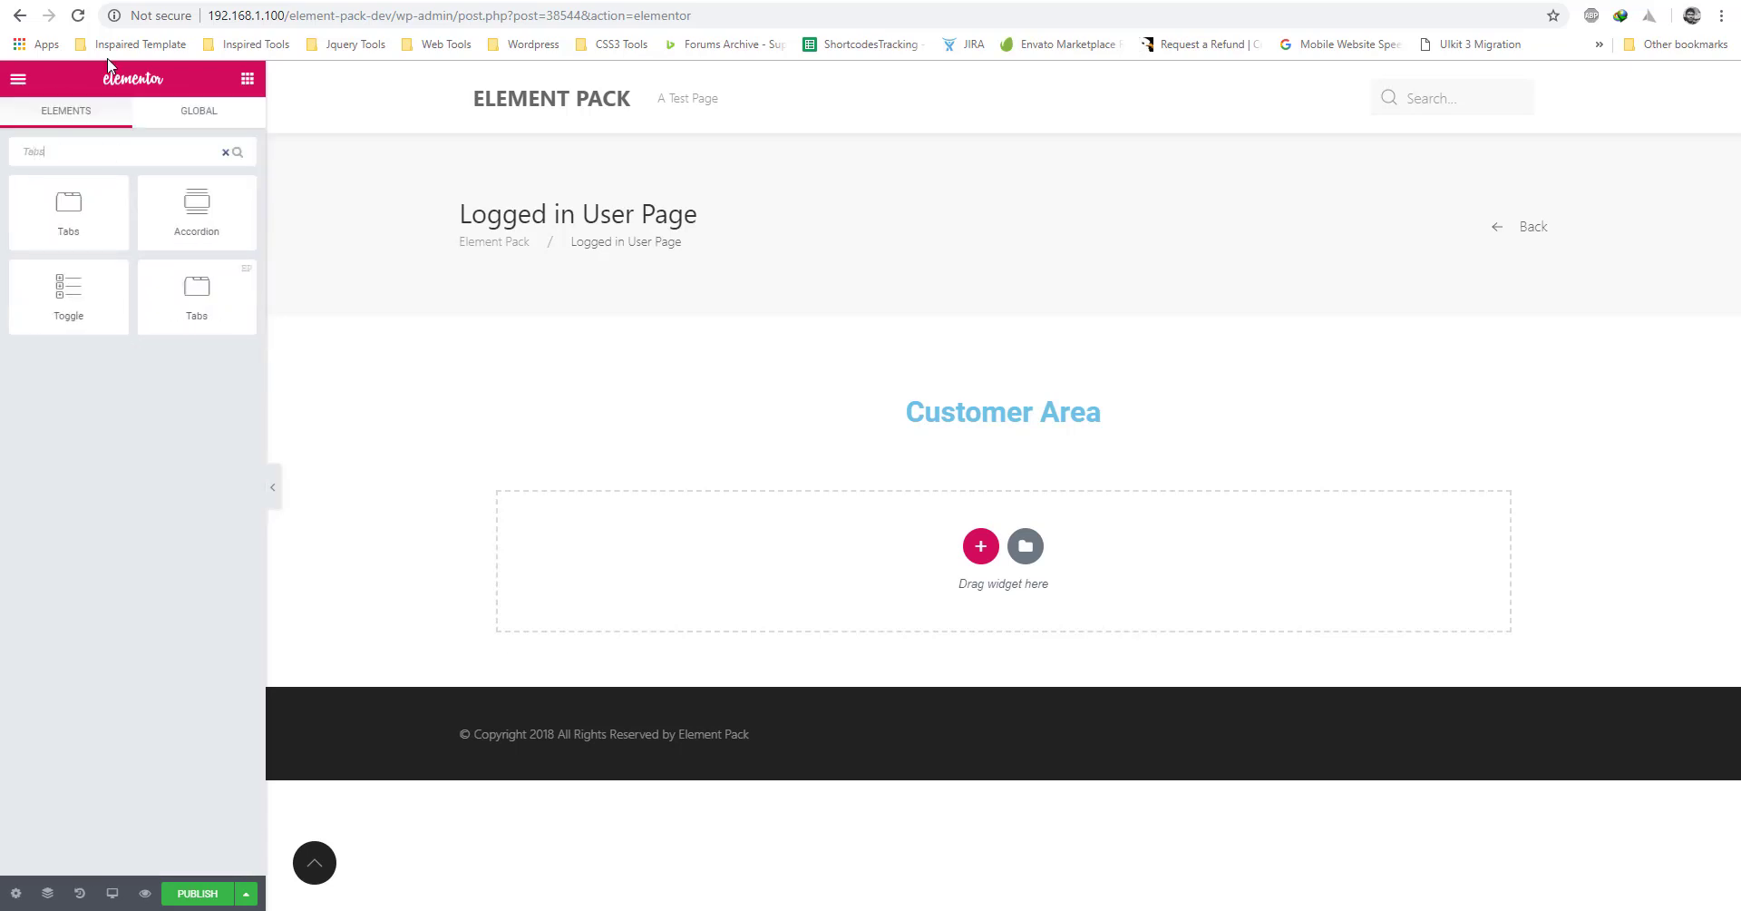
pyautogui.moveTo(197, 295); pyautogui.dragTo(797, 587)
pyautogui.click(1003, 426)
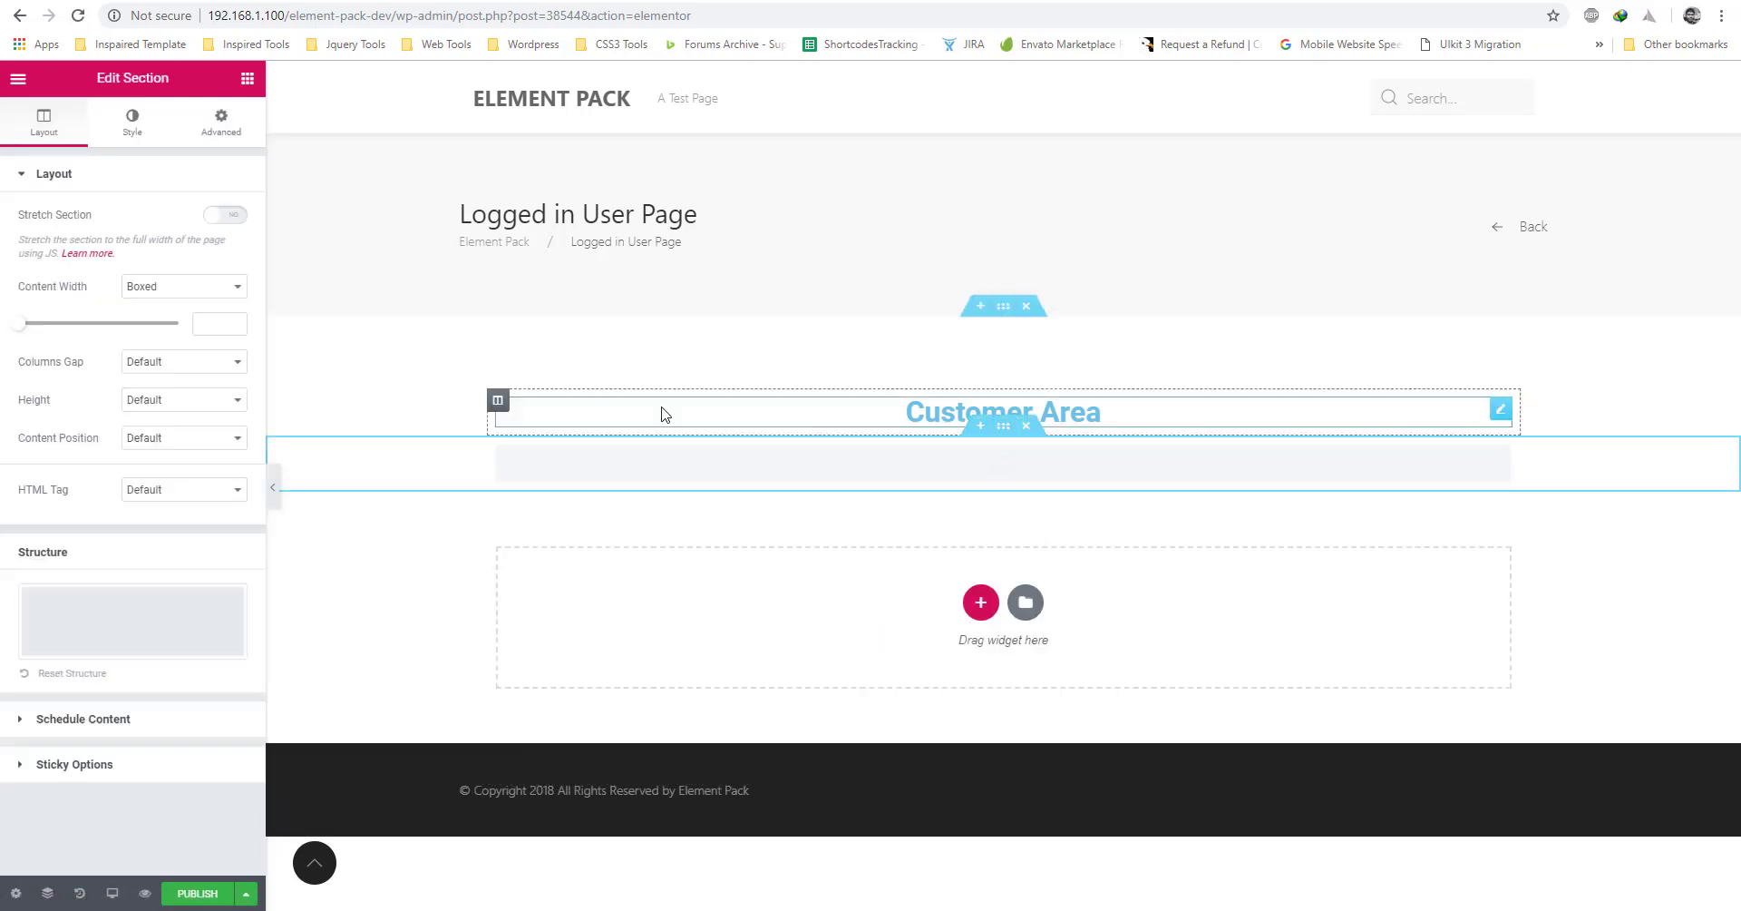
pyautogui.click(232, 125)
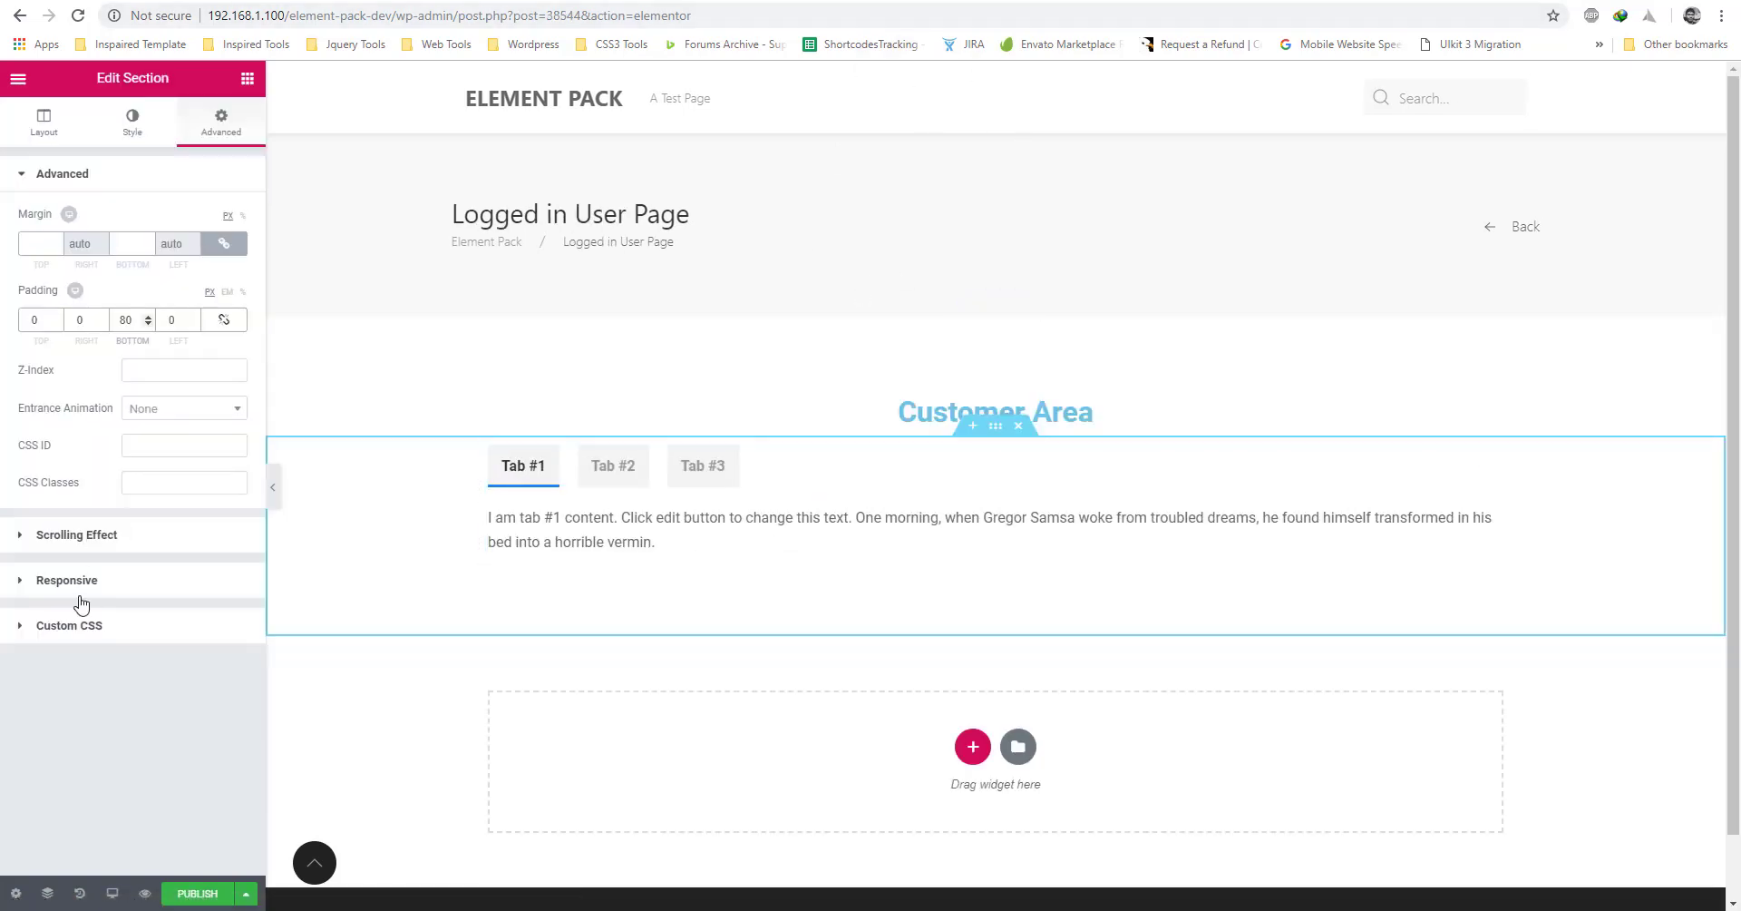
pyautogui.click(662, 504)
# Retitle the three tabs 'User Profile', 'Donwloads' and 'Licenses'.
pyautogui.click(102, 283)
pyautogui.moveTo(120, 350); pyautogui.dragTo(3, 359)
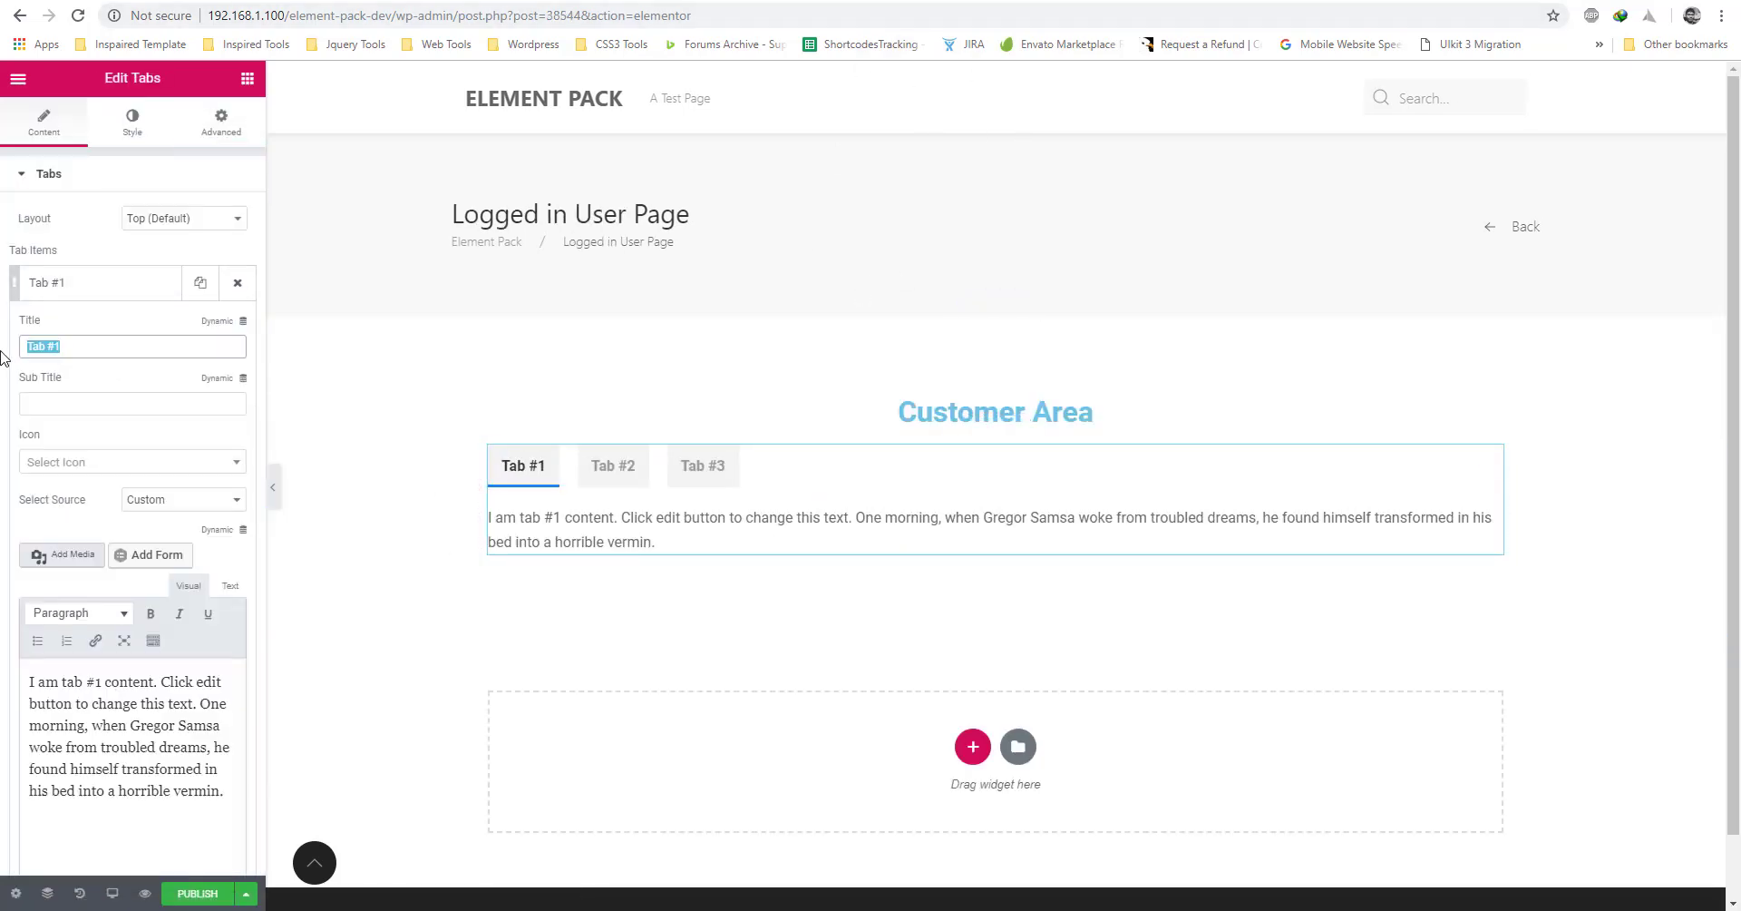
pyautogui.write('User Profile')
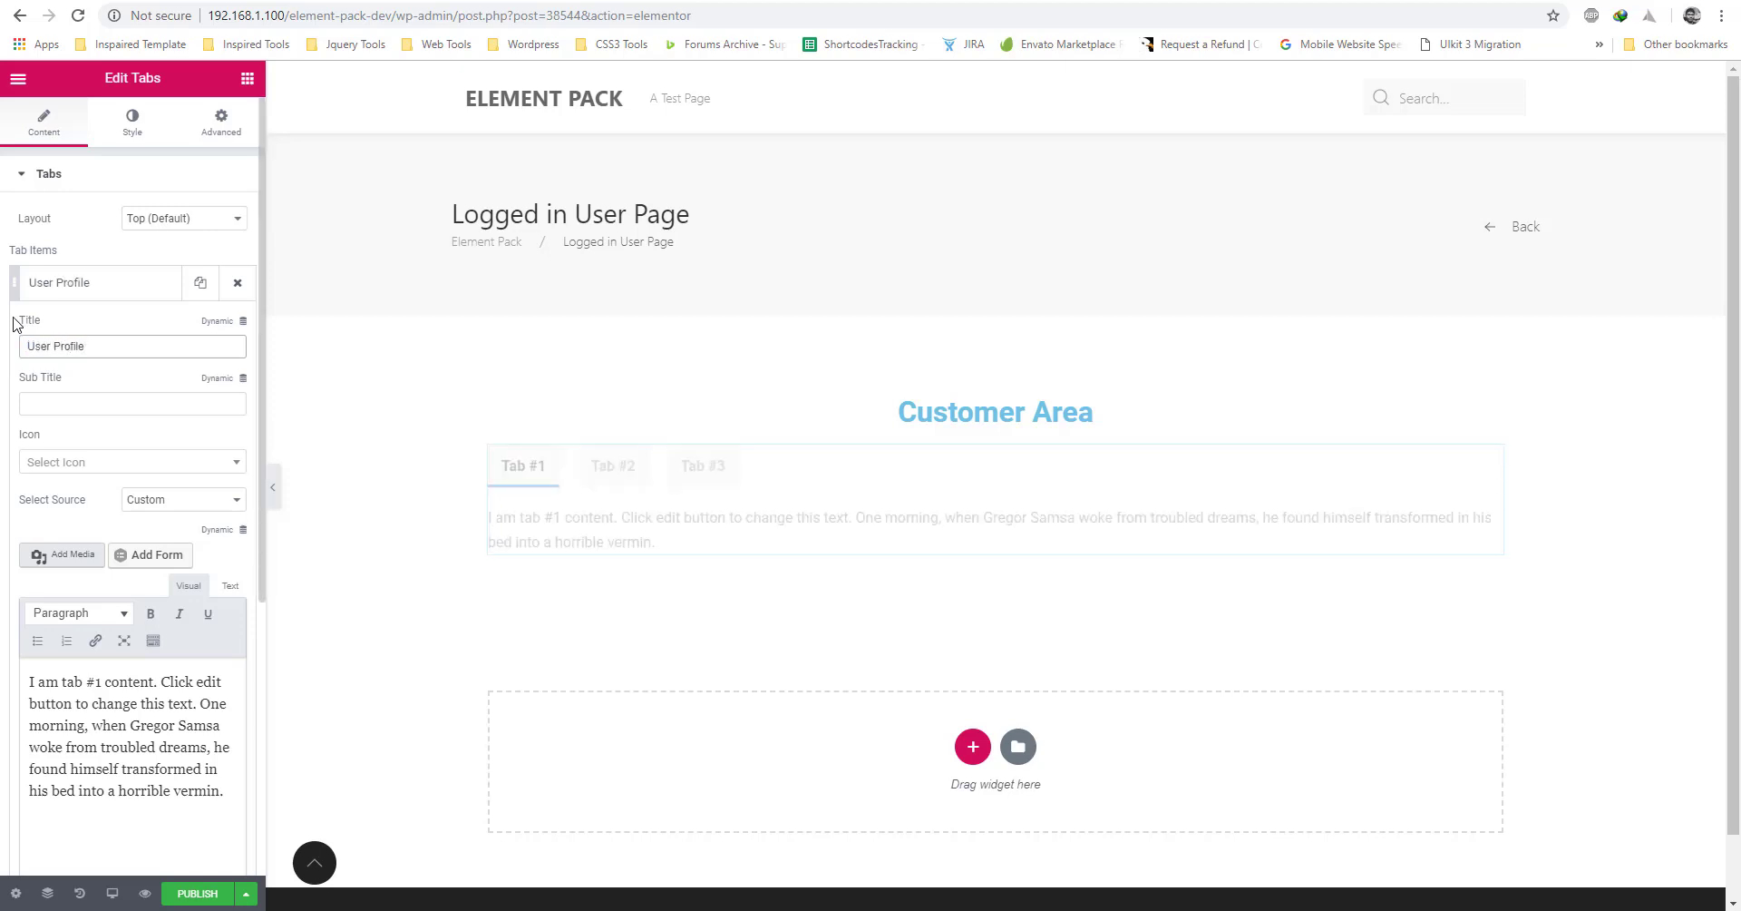
pyautogui.click(119, 284)
pyautogui.click(100, 328)
pyautogui.moveTo(86, 391); pyautogui.dragTo(2, 398)
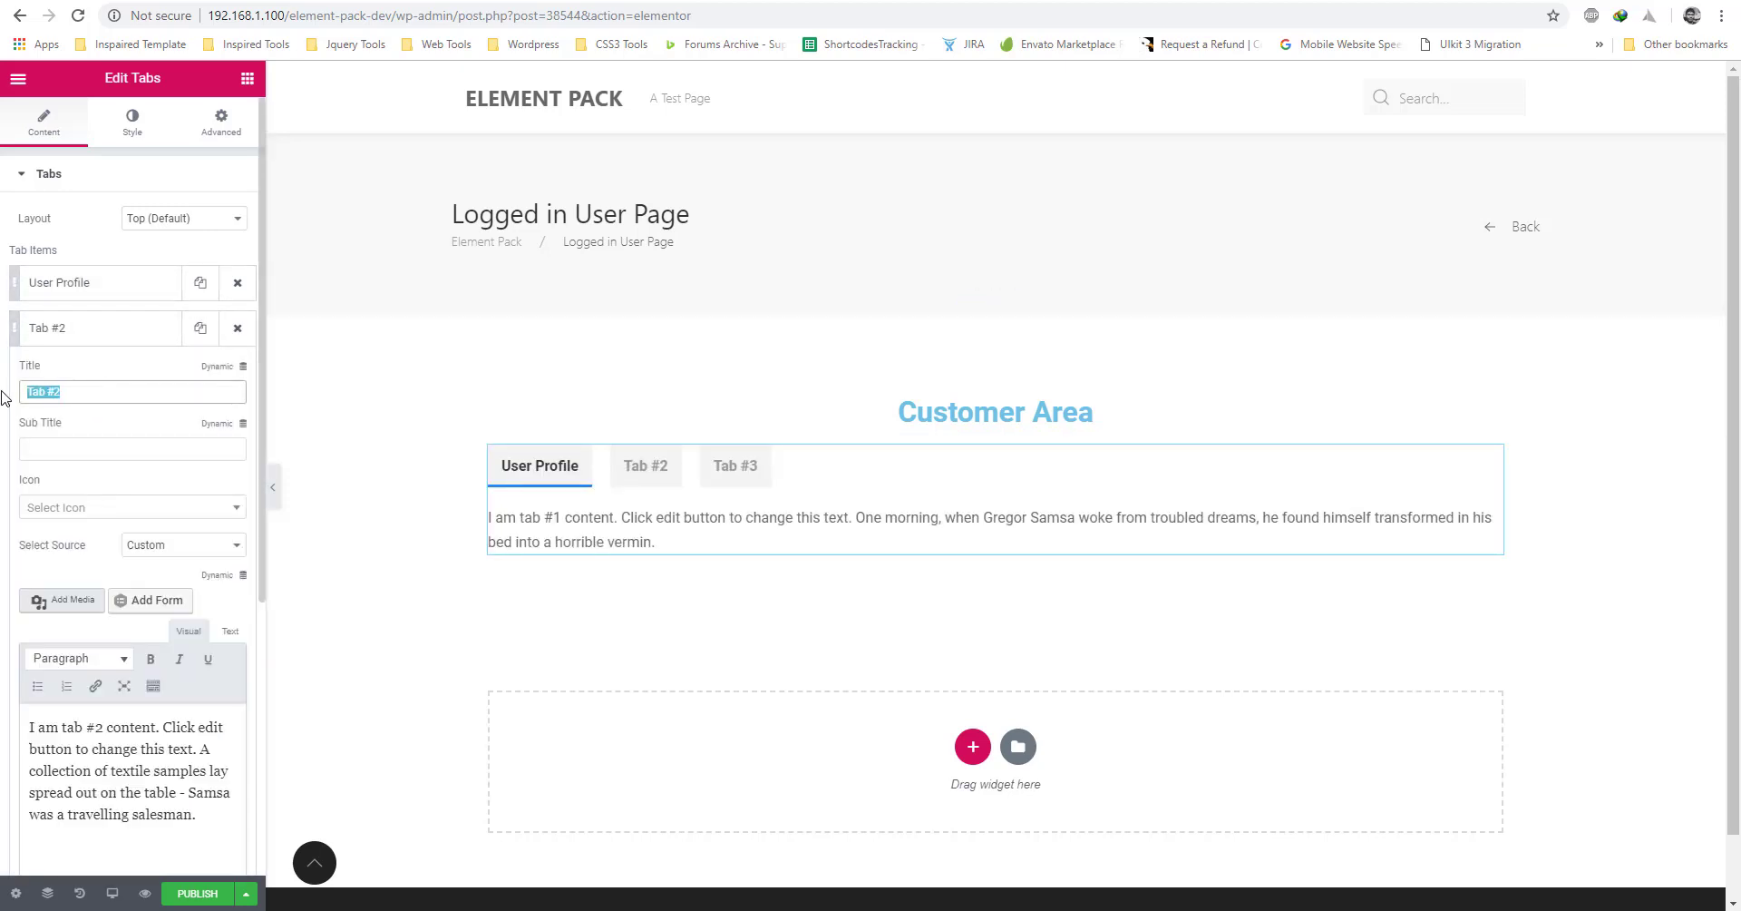
pyautogui.write('Donwloads')
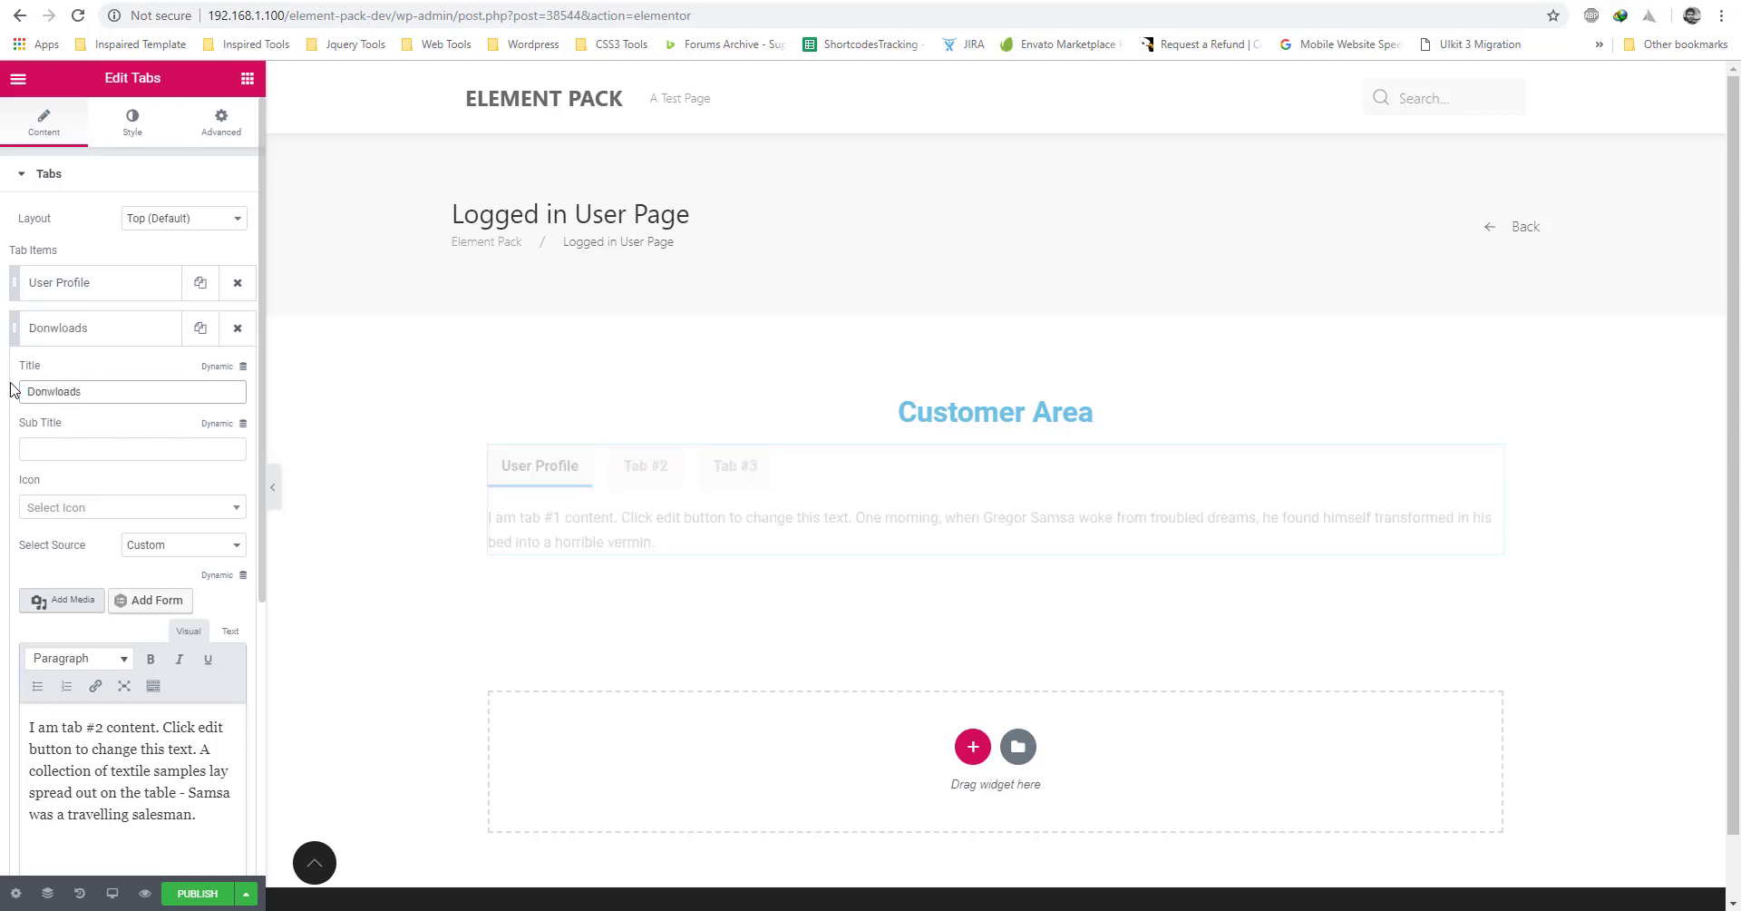
pyautogui.click(127, 337)
pyautogui.click(97, 376)
pyautogui.moveTo(122, 436); pyautogui.dragTo(3, 444)
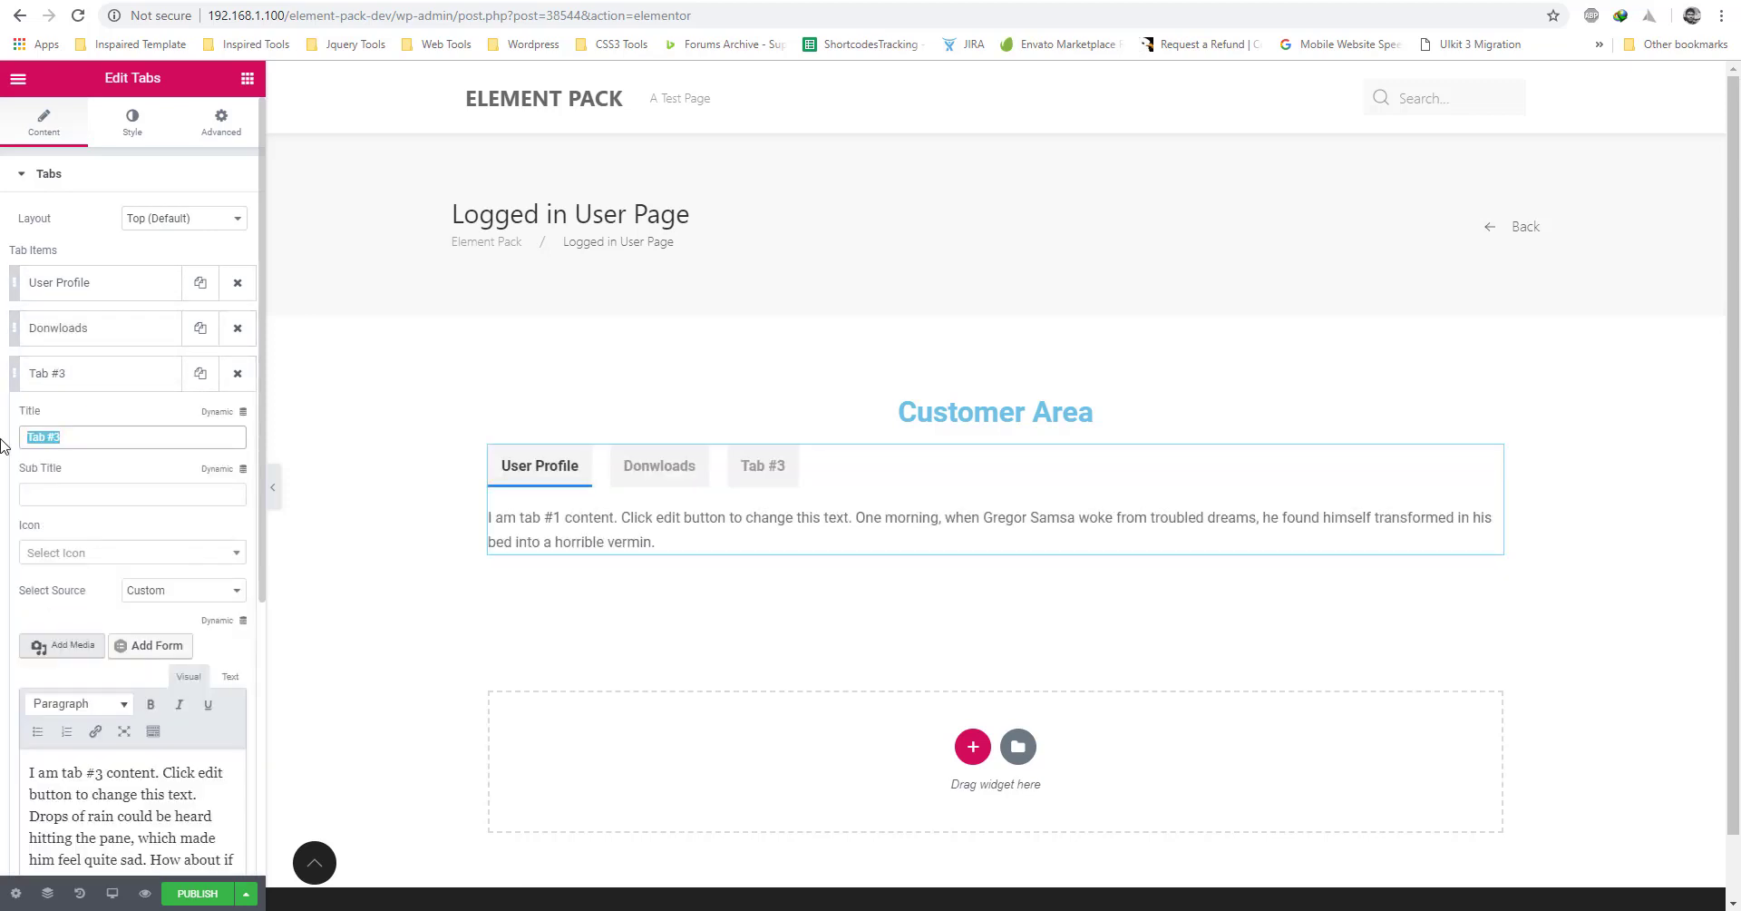
pyautogui.write('Licenses')
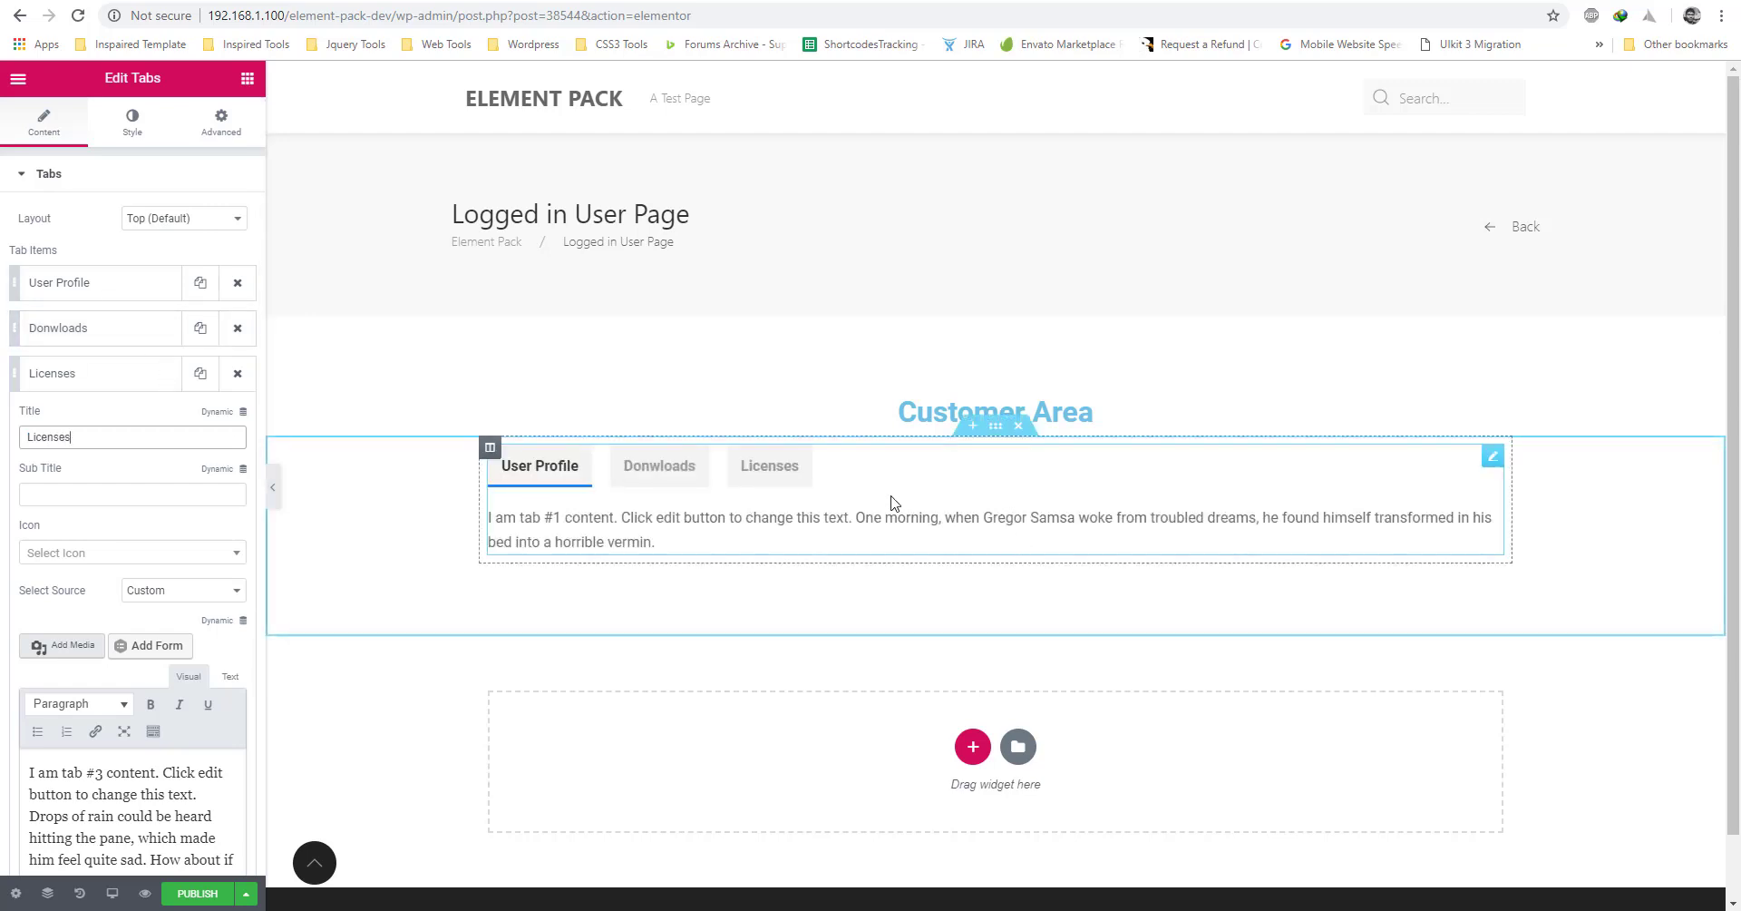
pyautogui.click(997, 437)
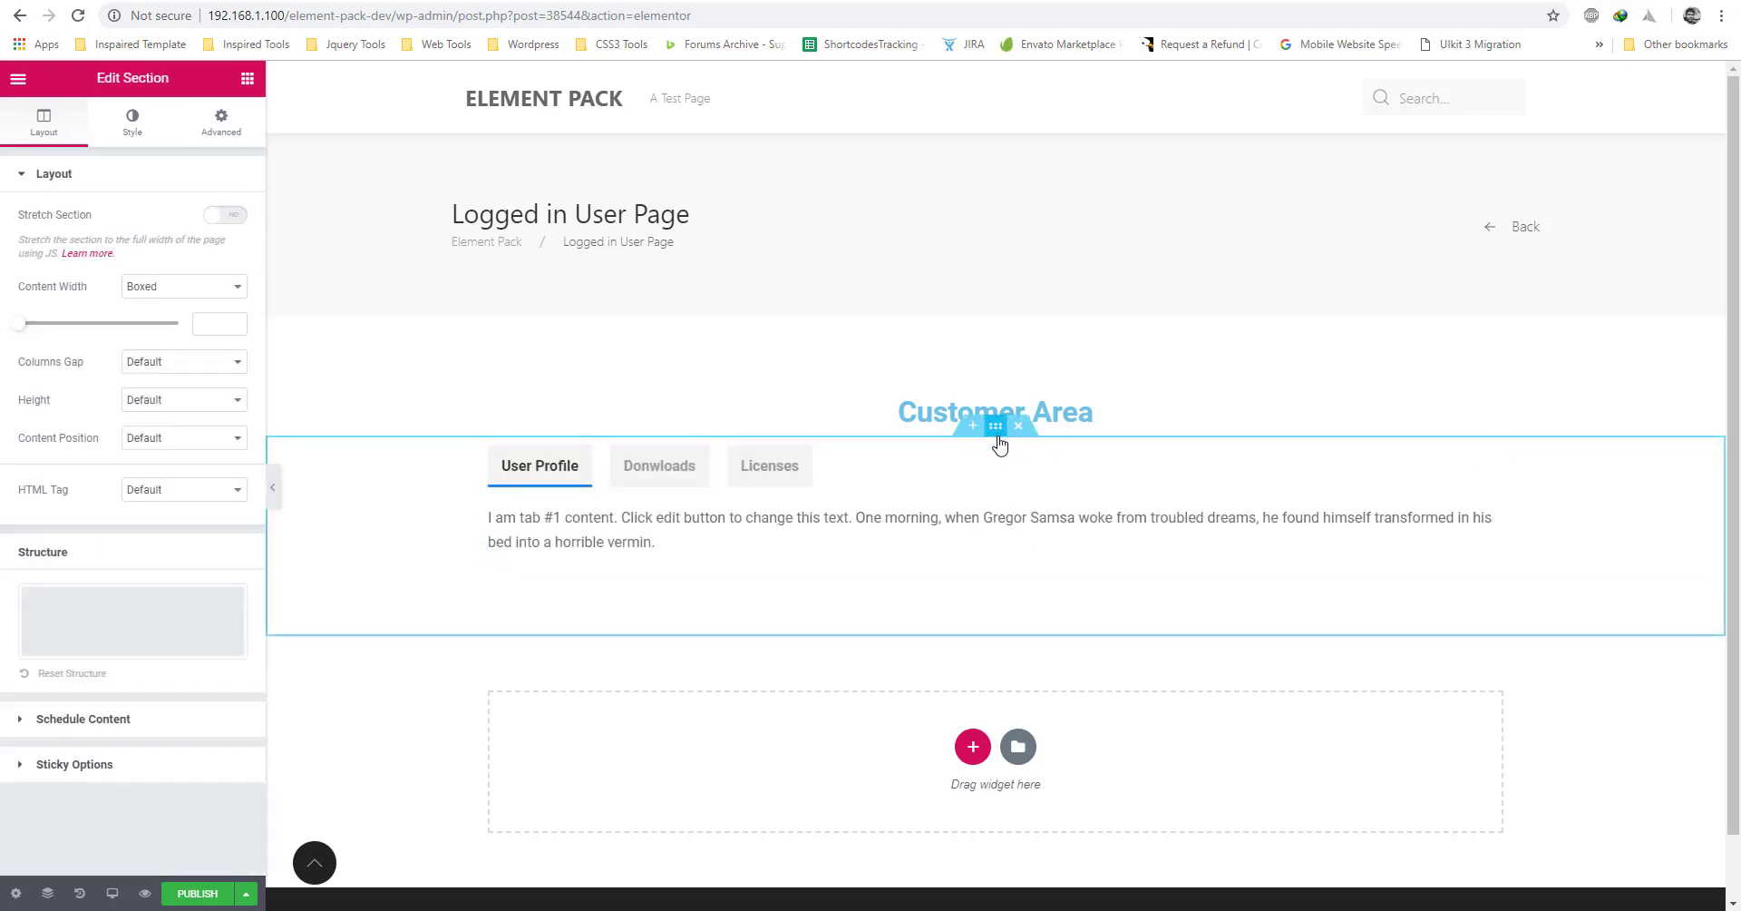
pyautogui.click(962, 494)
# Give the tabs widget 30 px padding and a soft box shadow with blur 10.
pyautogui.click(221, 122)
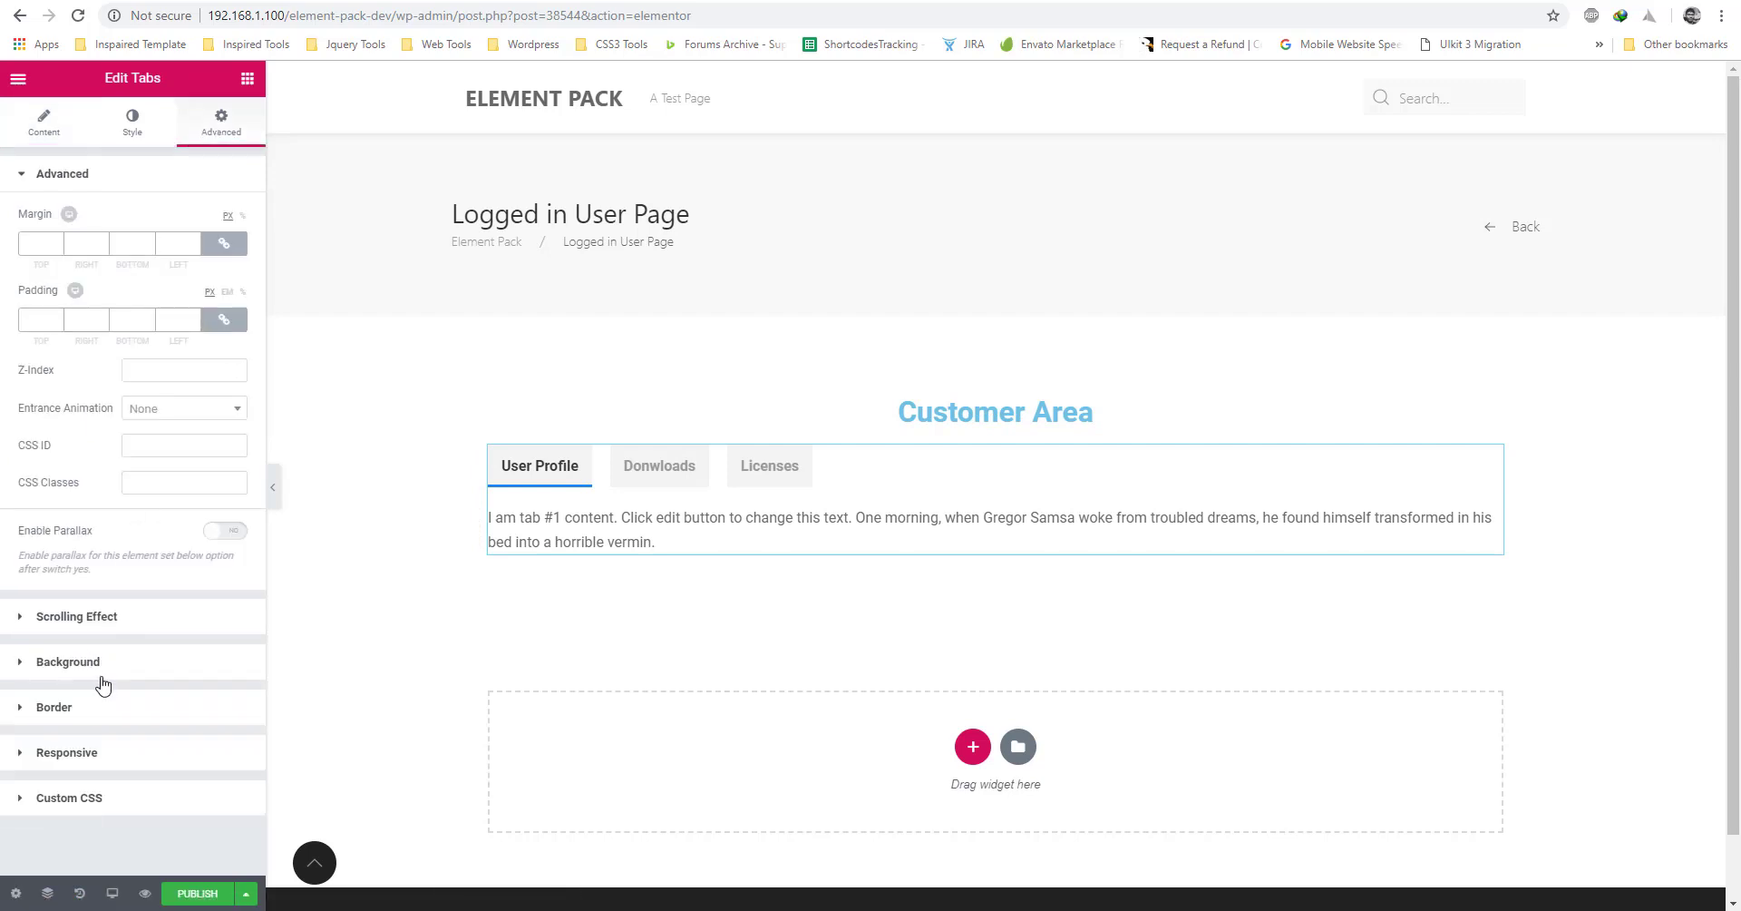
pyautogui.click(100, 662)
pyautogui.click(153, 348)
pyautogui.click(224, 387)
pyautogui.press('Escape')
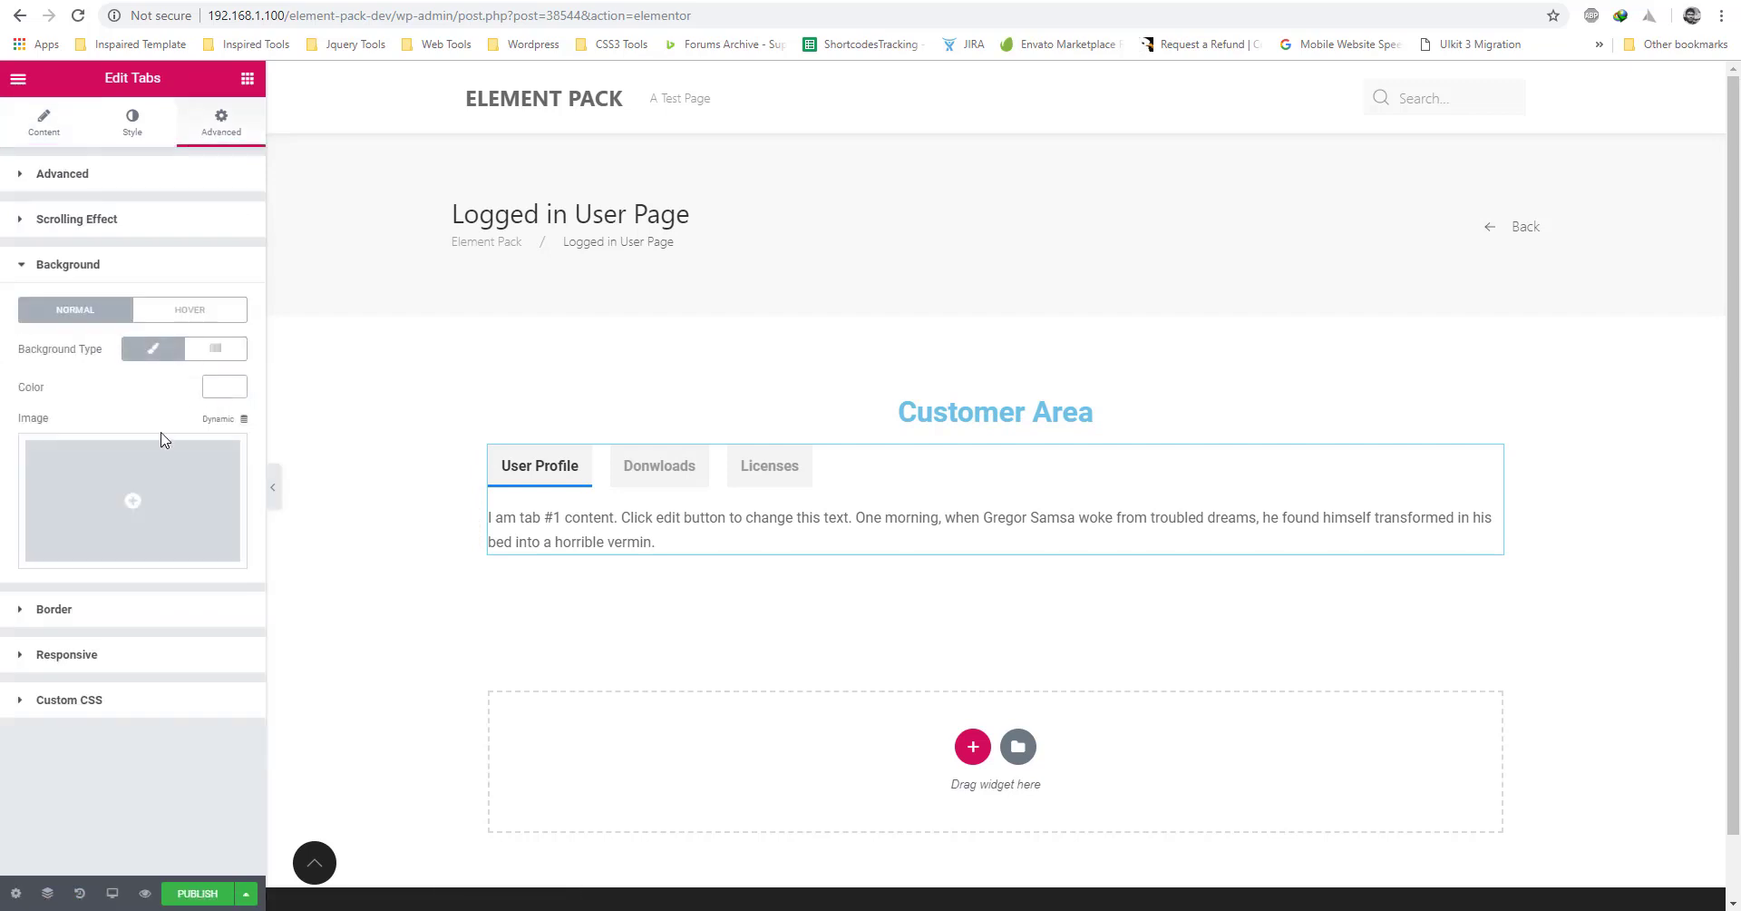
pyautogui.click(79, 612)
pyautogui.click(225, 503)
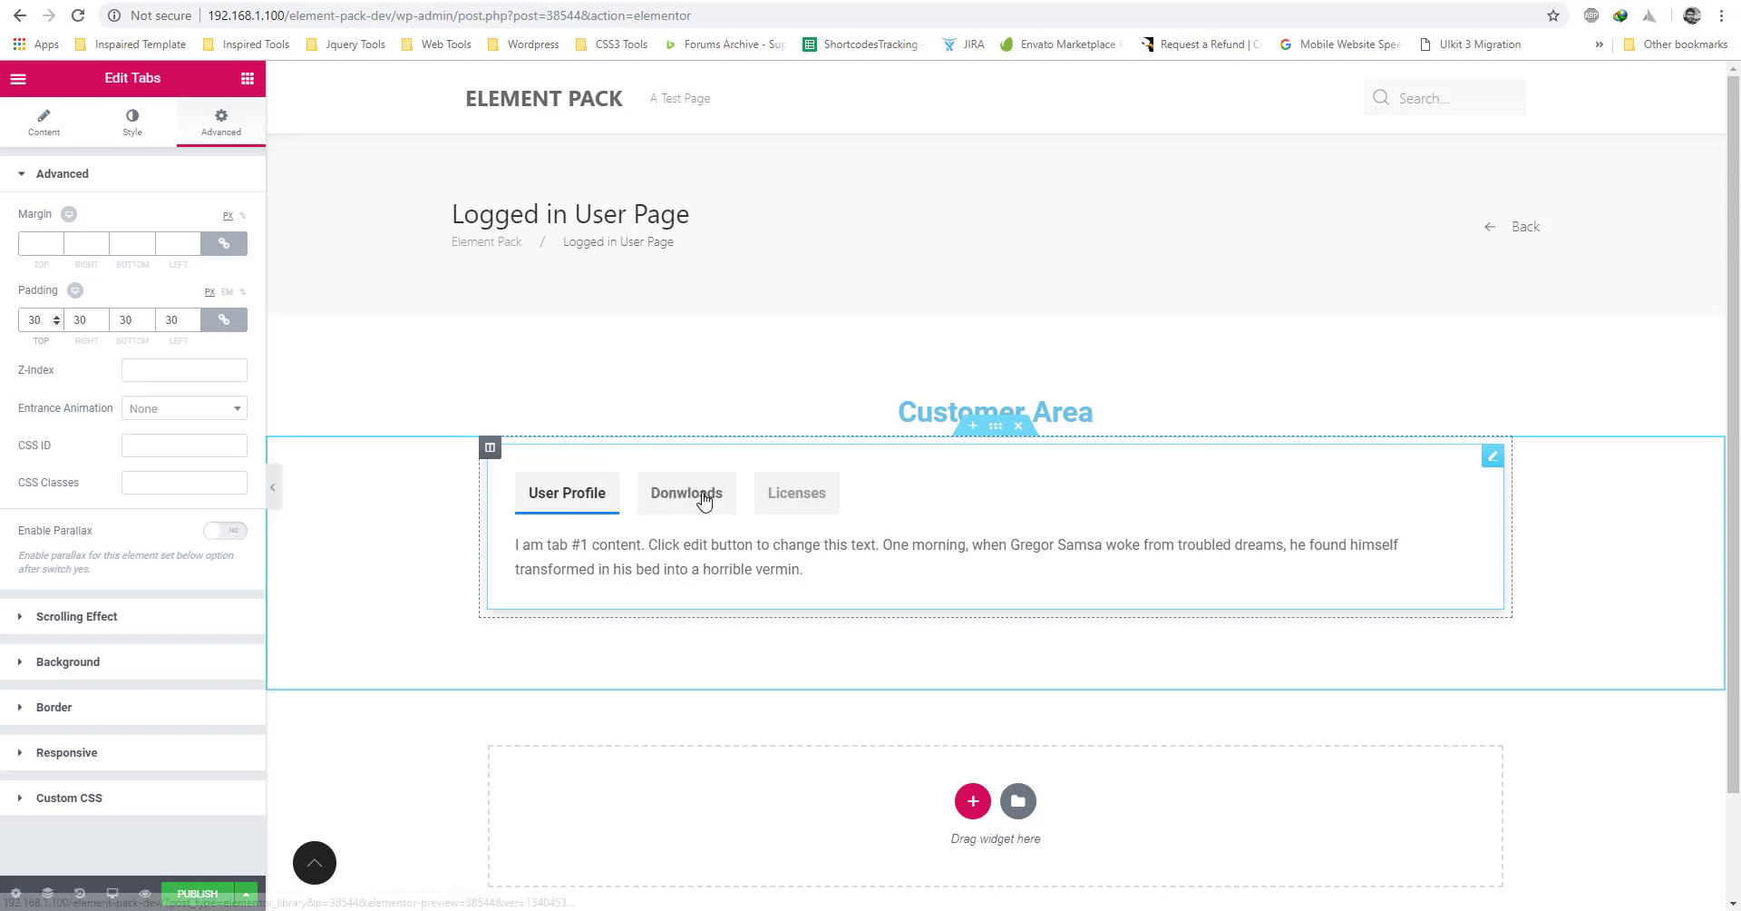
# Preview the Downloads, Licenses and User Profile tabs to check the styling.
pyautogui.click(687, 492)
pyautogui.click(810, 492)
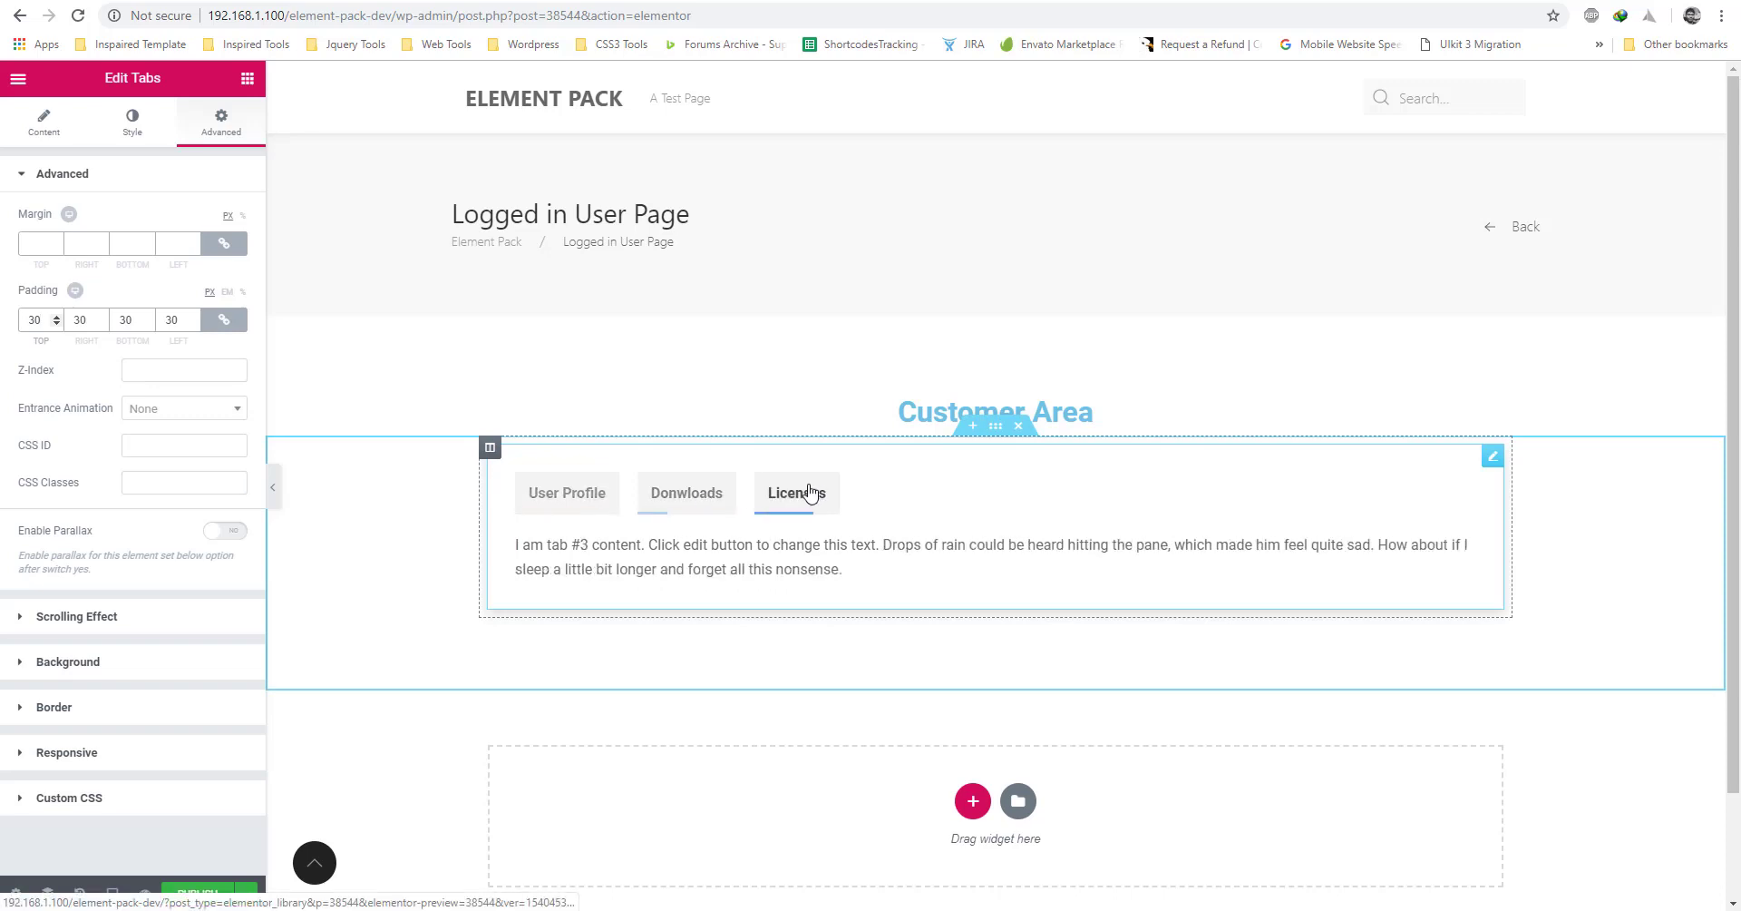
pyautogui.click(568, 495)
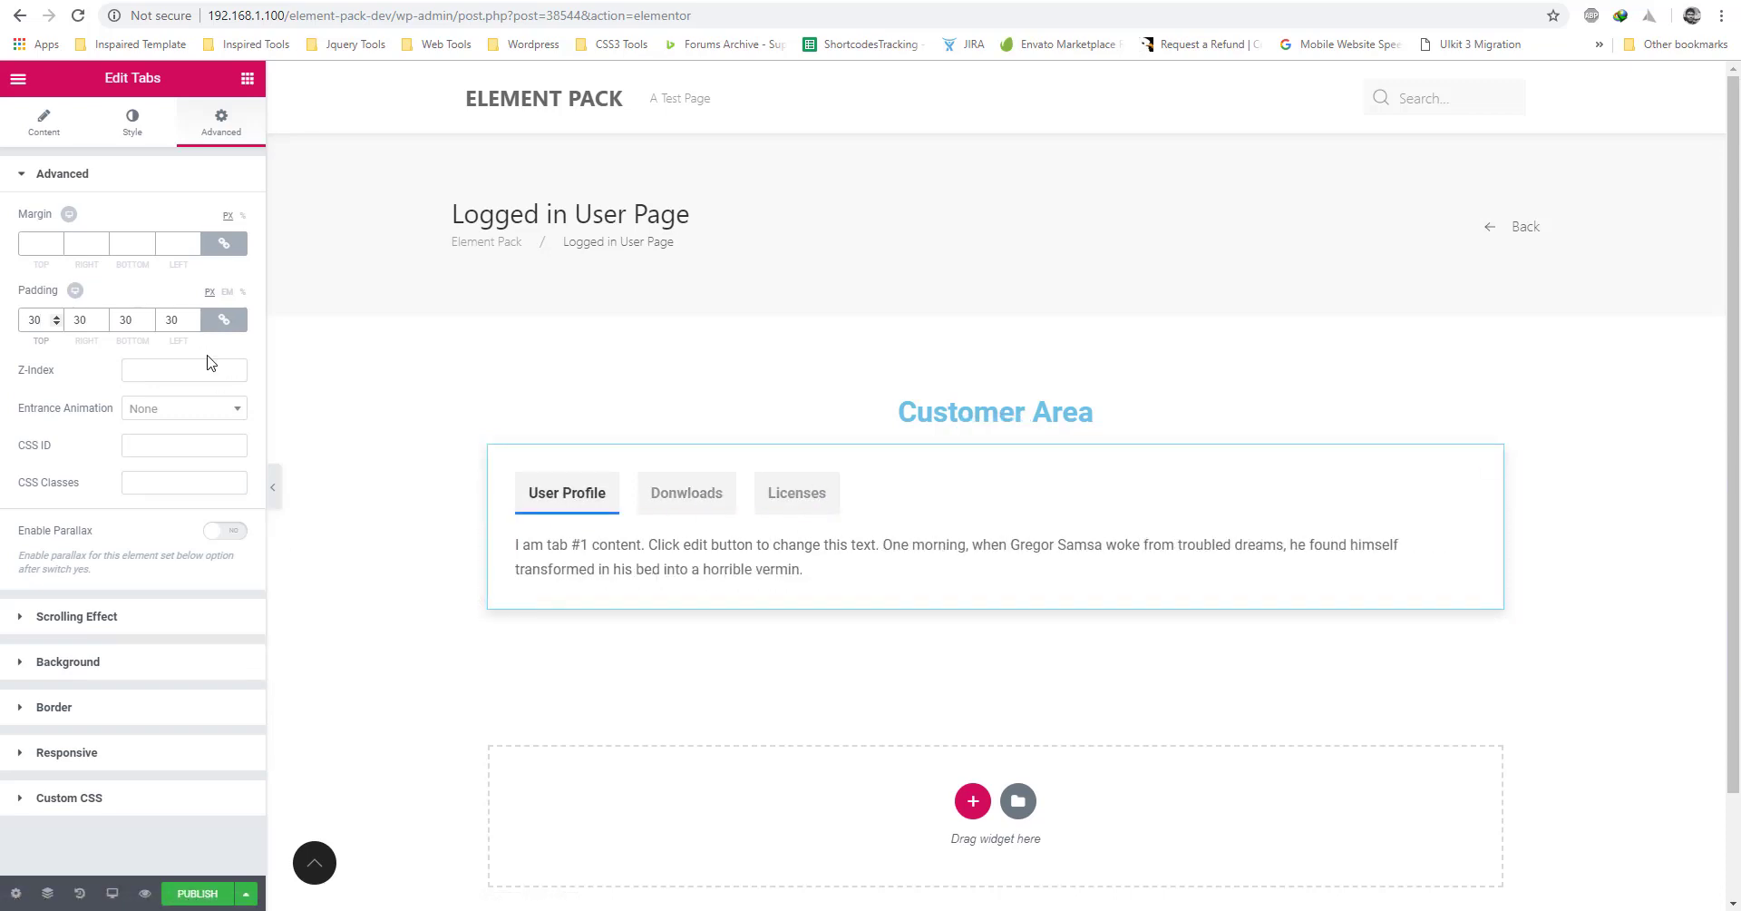
pyautogui.click(247, 78)
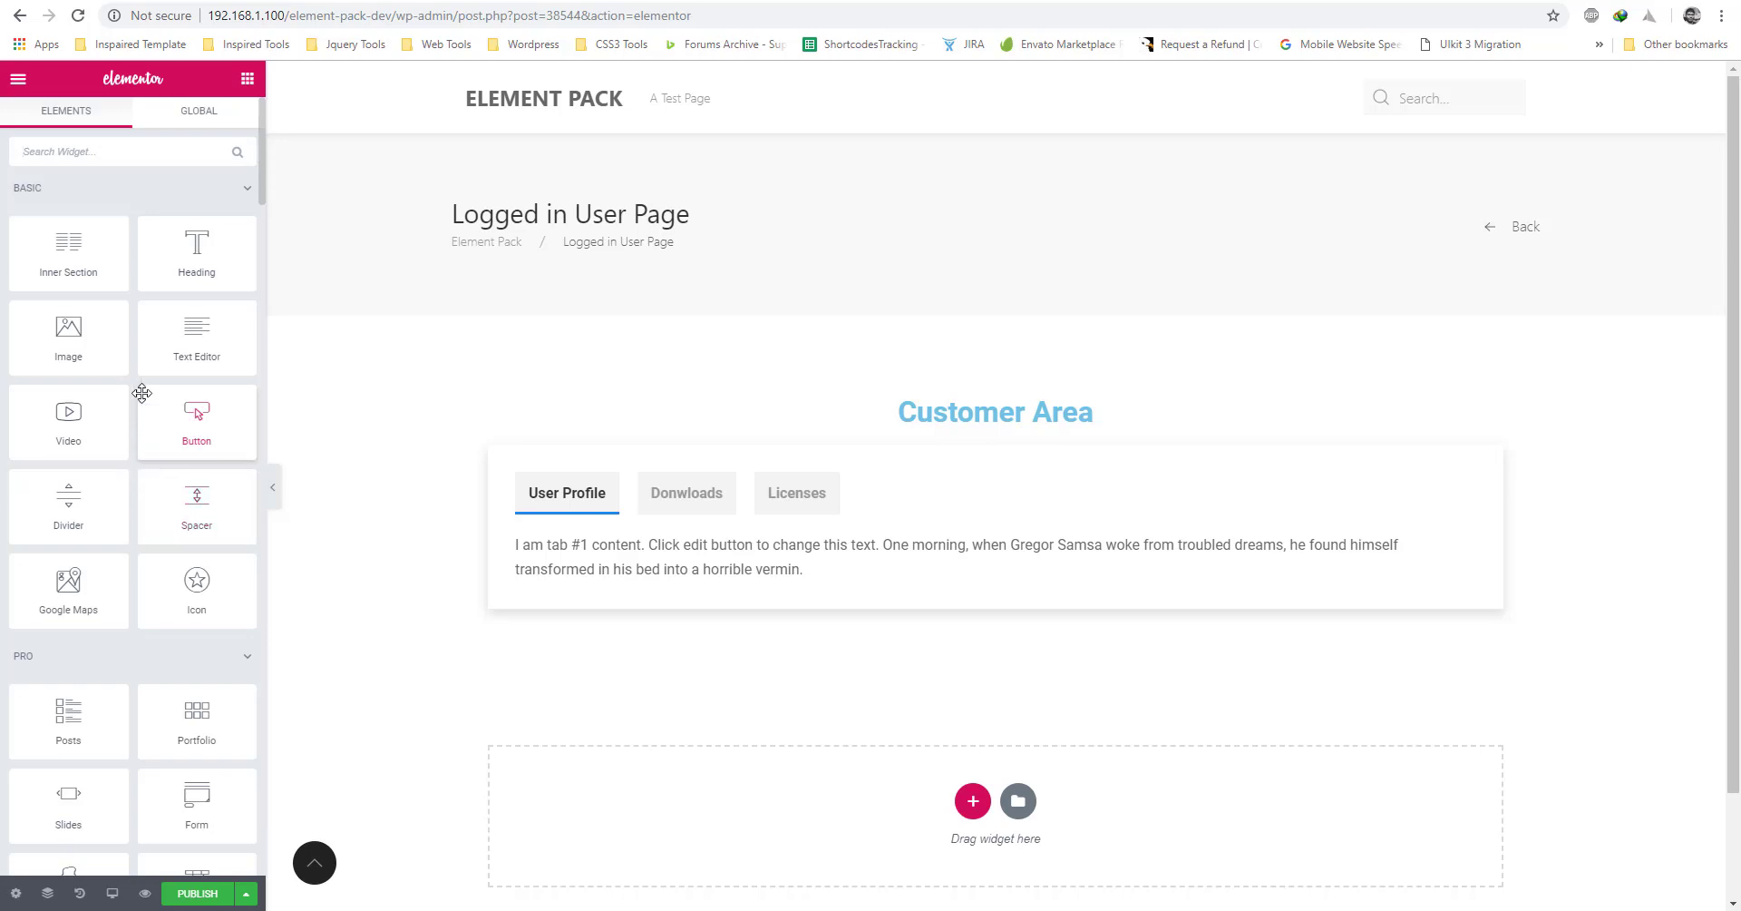
# Add a centred text block below the tabs, split into two paragraphs after 'adipiscing'.
pyautogui.scroll(-2, 132, 517)
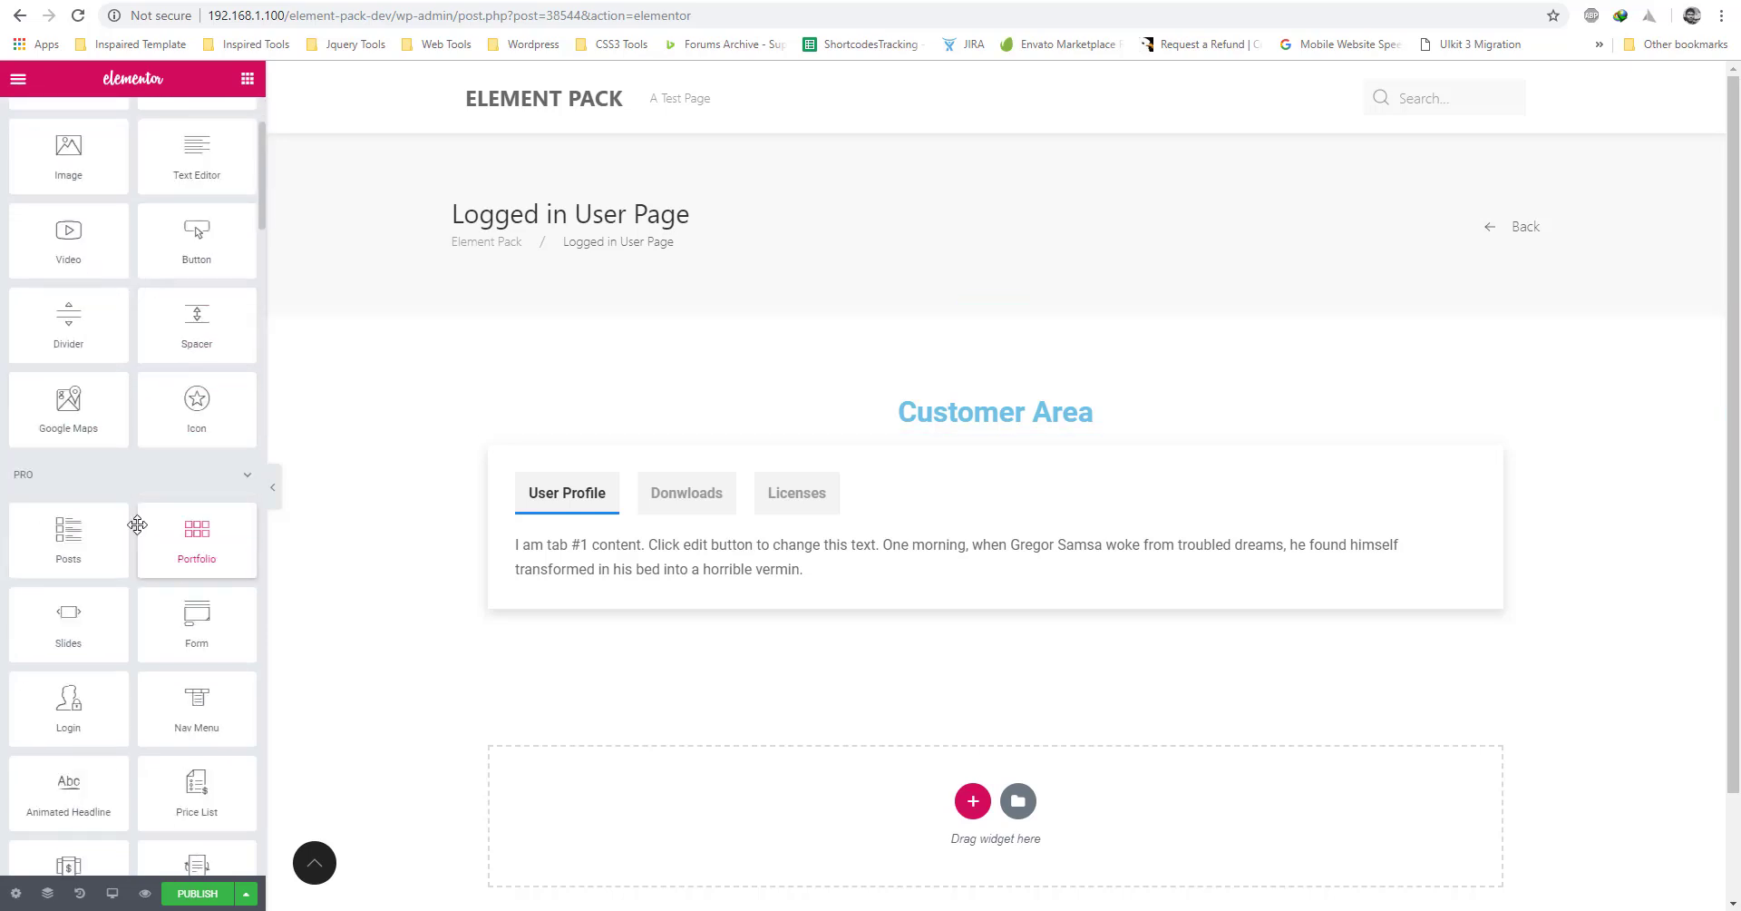
pyautogui.scroll(3, 145, 499)
pyautogui.moveTo(191, 349); pyautogui.dragTo(922, 556)
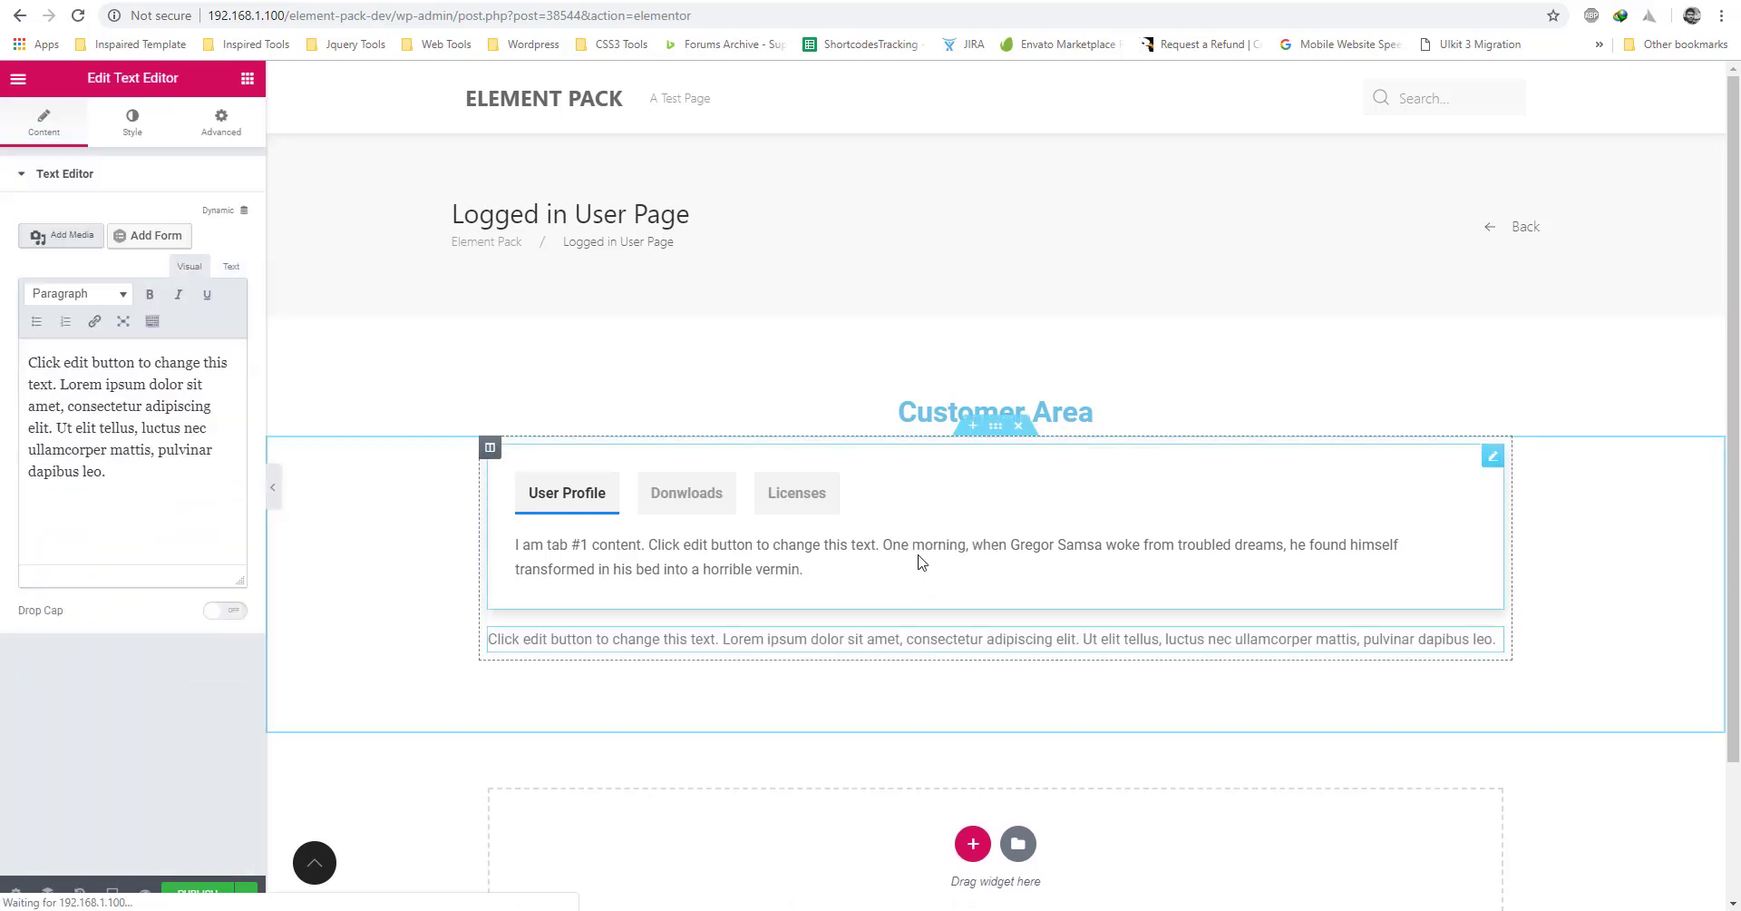
pyautogui.click(132, 125)
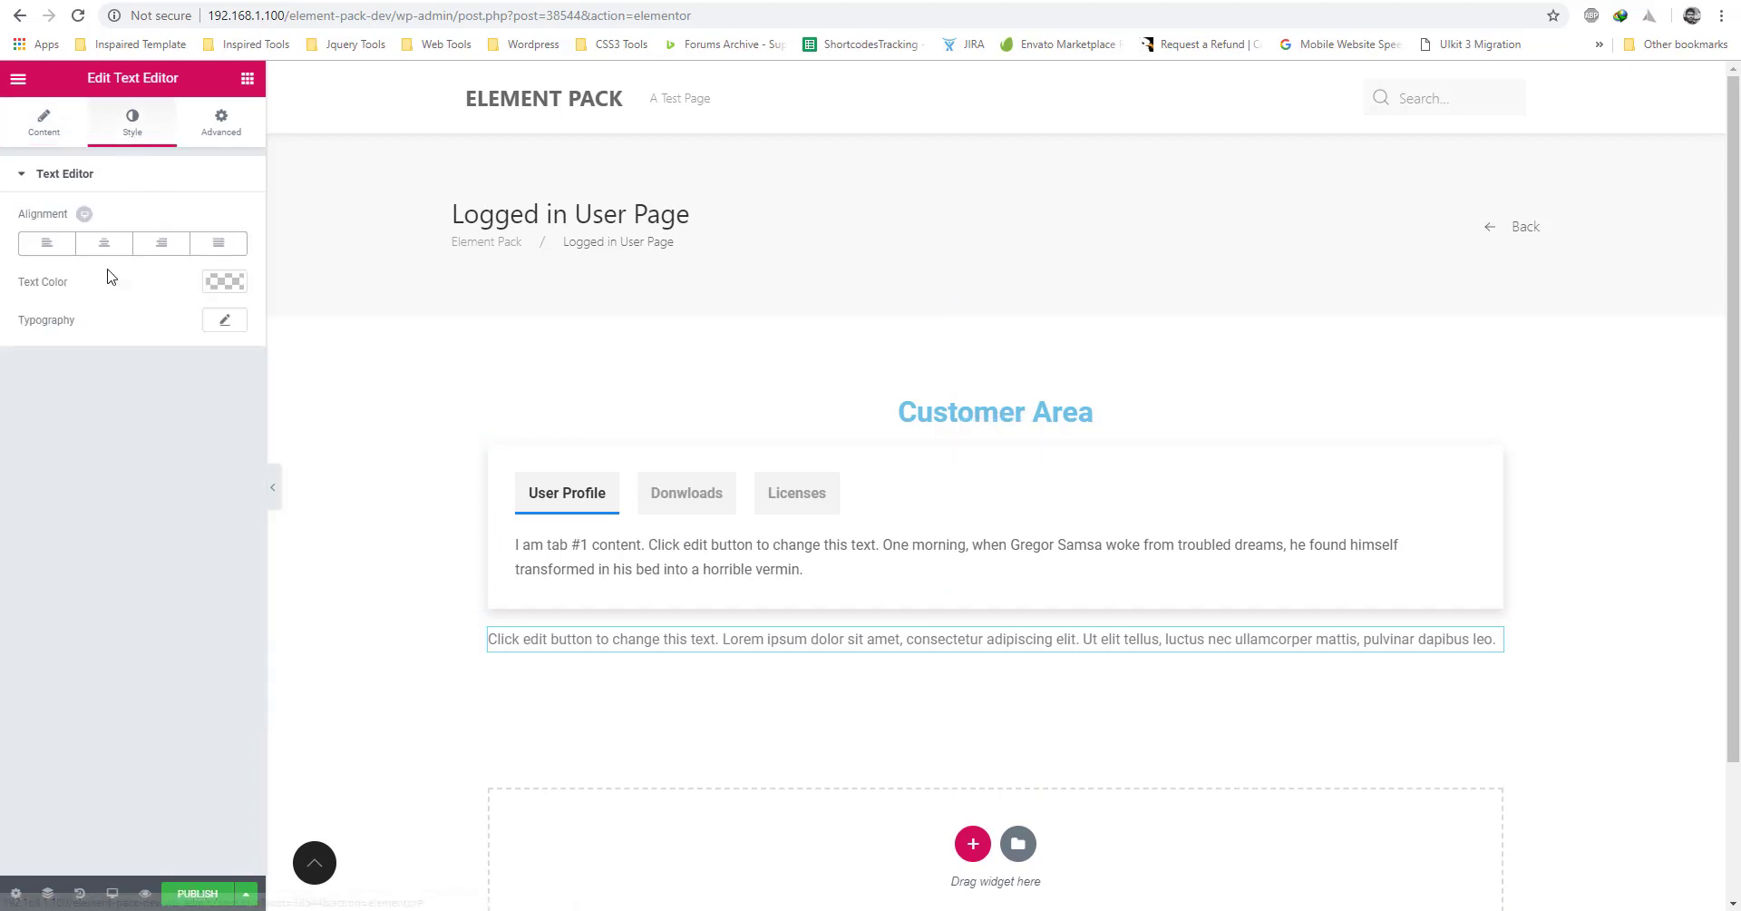
pyautogui.click(104, 242)
pyautogui.click(72, 136)
pyautogui.click(214, 406)
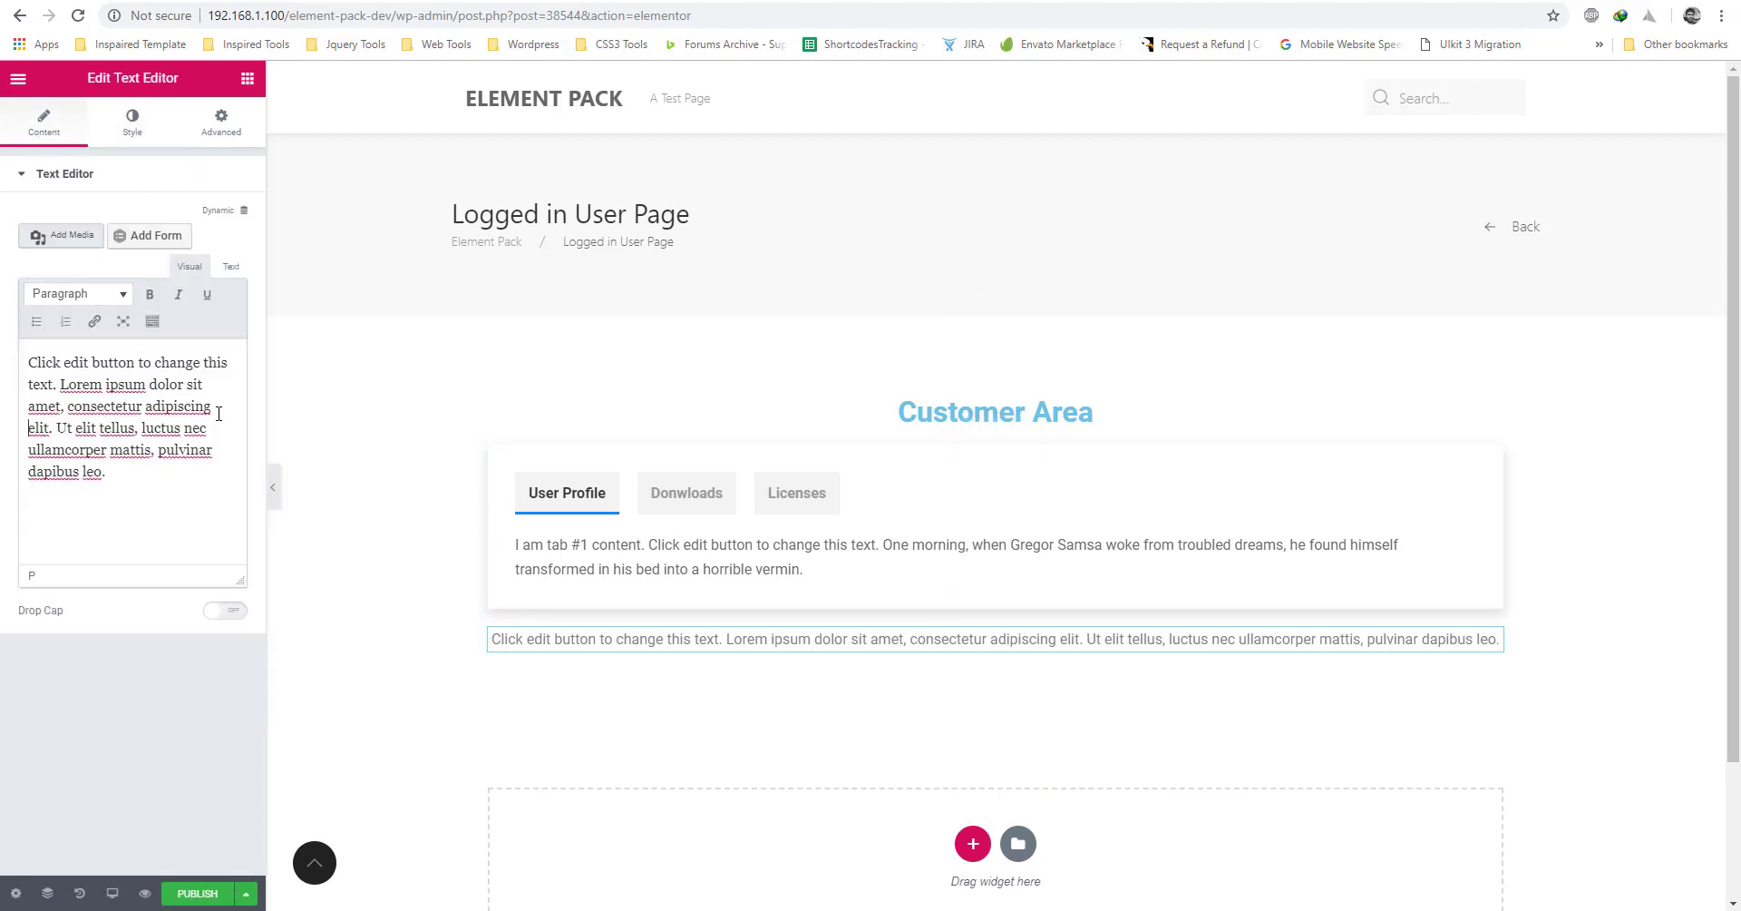
pyautogui.press('Return')
# Make the text italic, 0.2 em line height, semi-transparent grey, and publish the page.
pyautogui.click(133, 125)
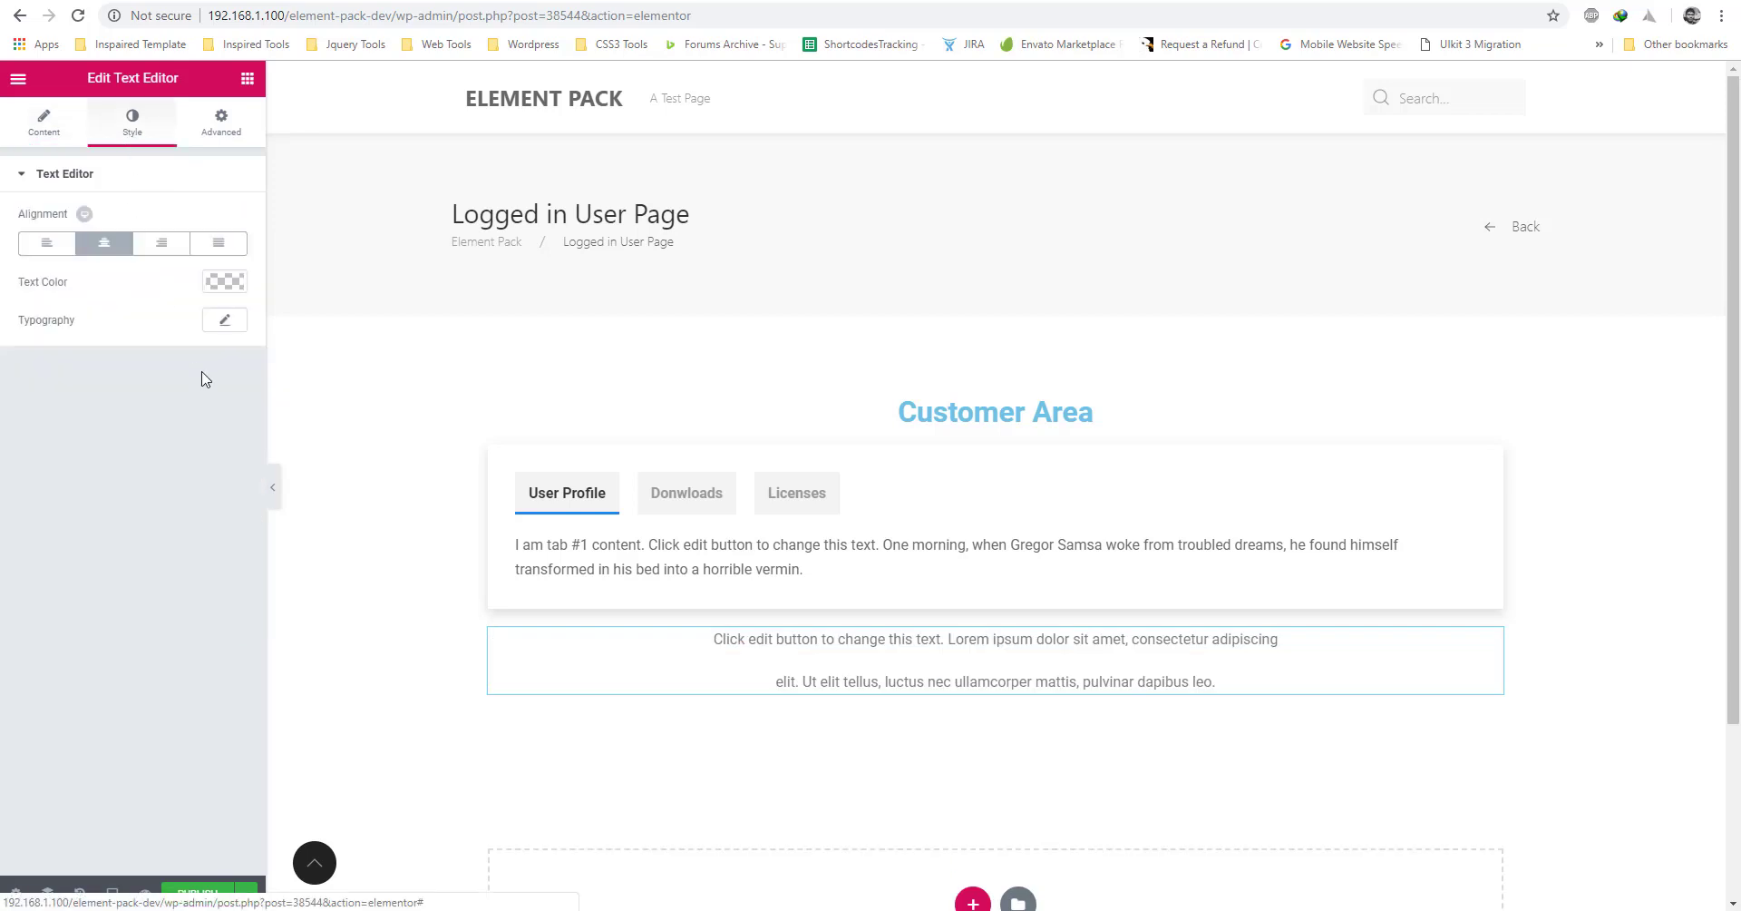
pyautogui.click(225, 319)
pyautogui.moveTo(34, 647)
pyautogui.mouseDown()
pyautogui.moveTo(51, 653)
pyautogui.moveTo(36, 653)
pyautogui.mouseUp()
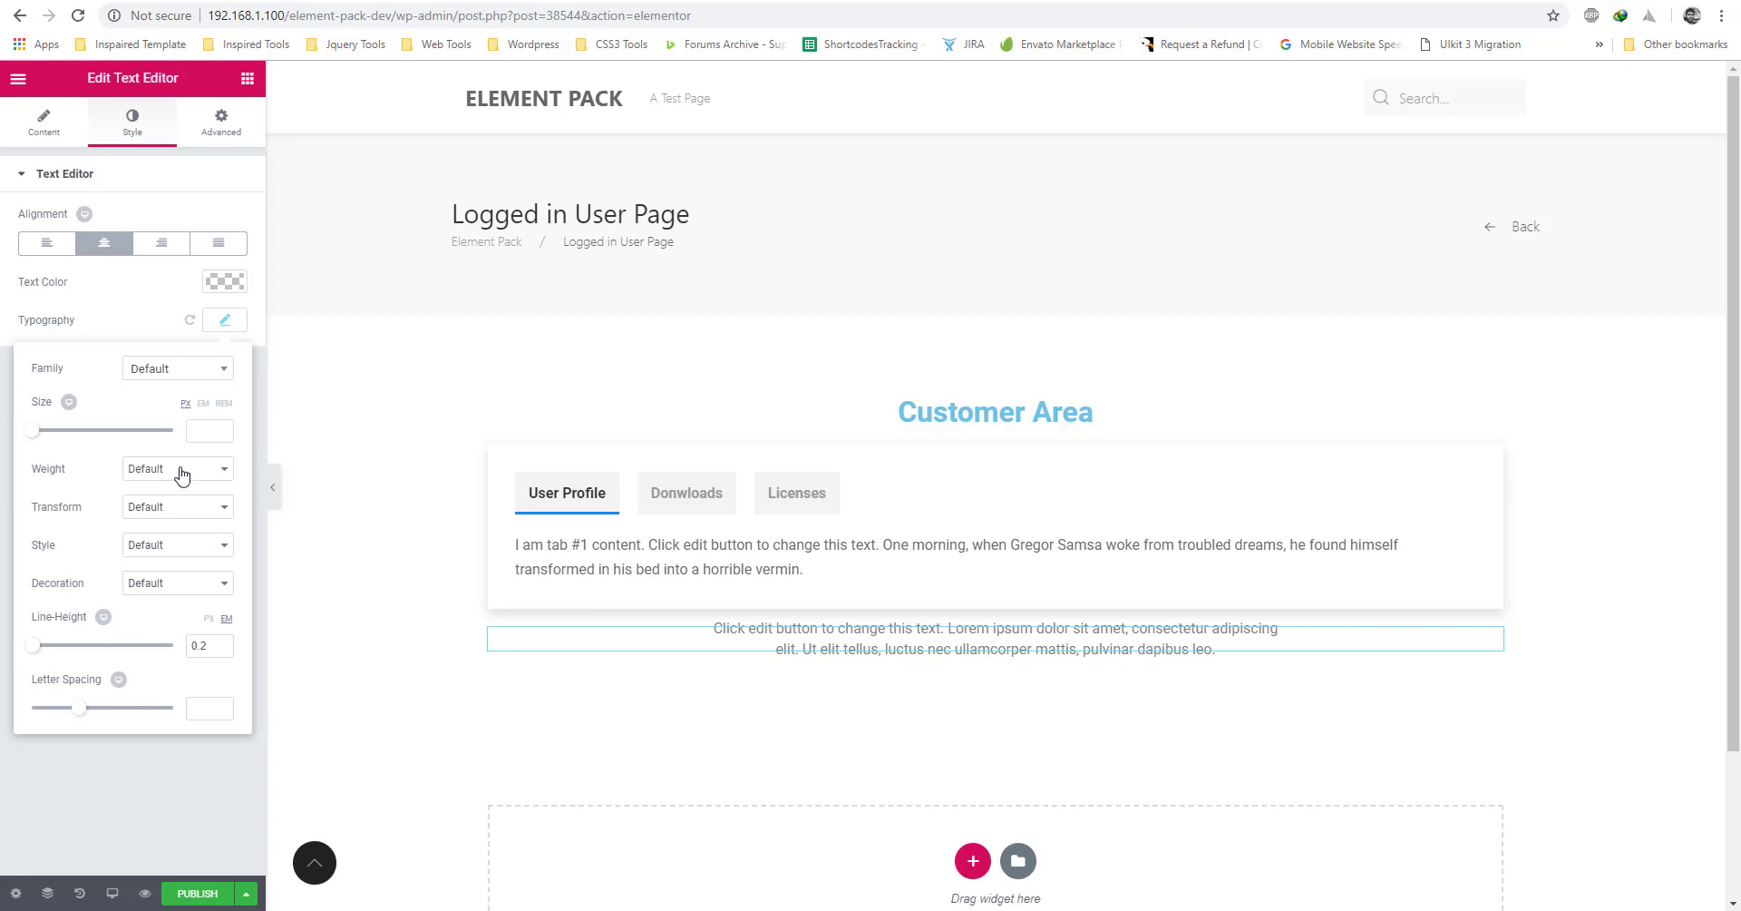
pyautogui.click(165, 548)
pyautogui.click(157, 593)
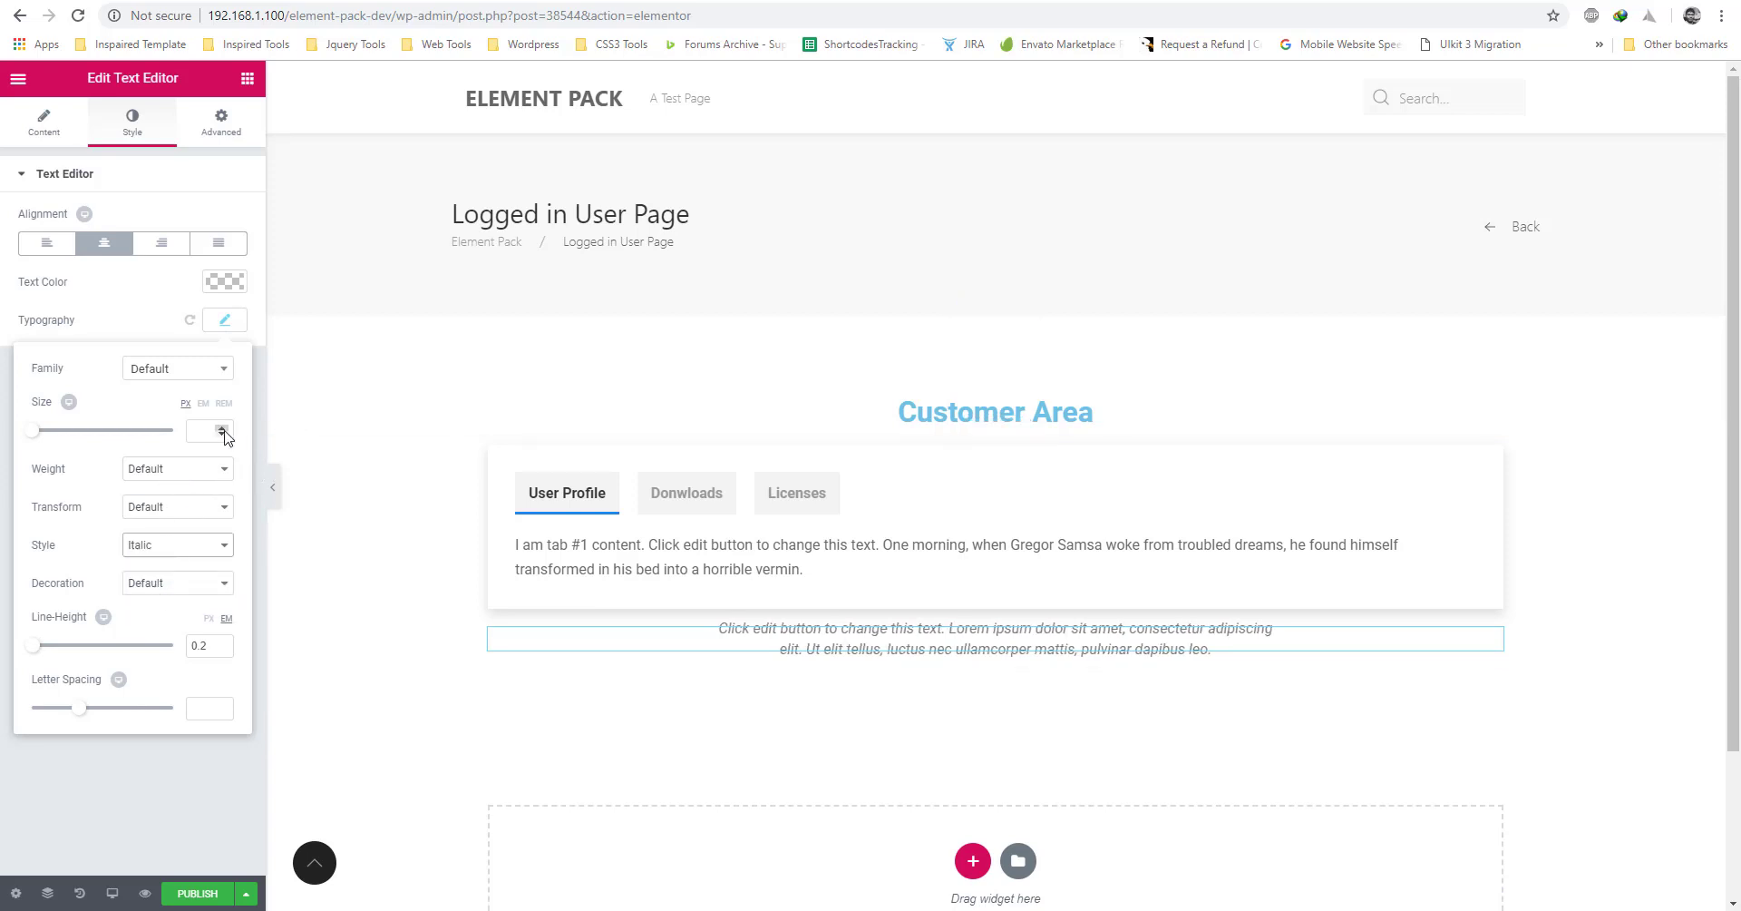
pyautogui.click(224, 281)
pyautogui.moveTo(238, 311); pyautogui.dragTo(236, 435)
pyautogui.click(195, 581)
pyautogui.click(190, 894)
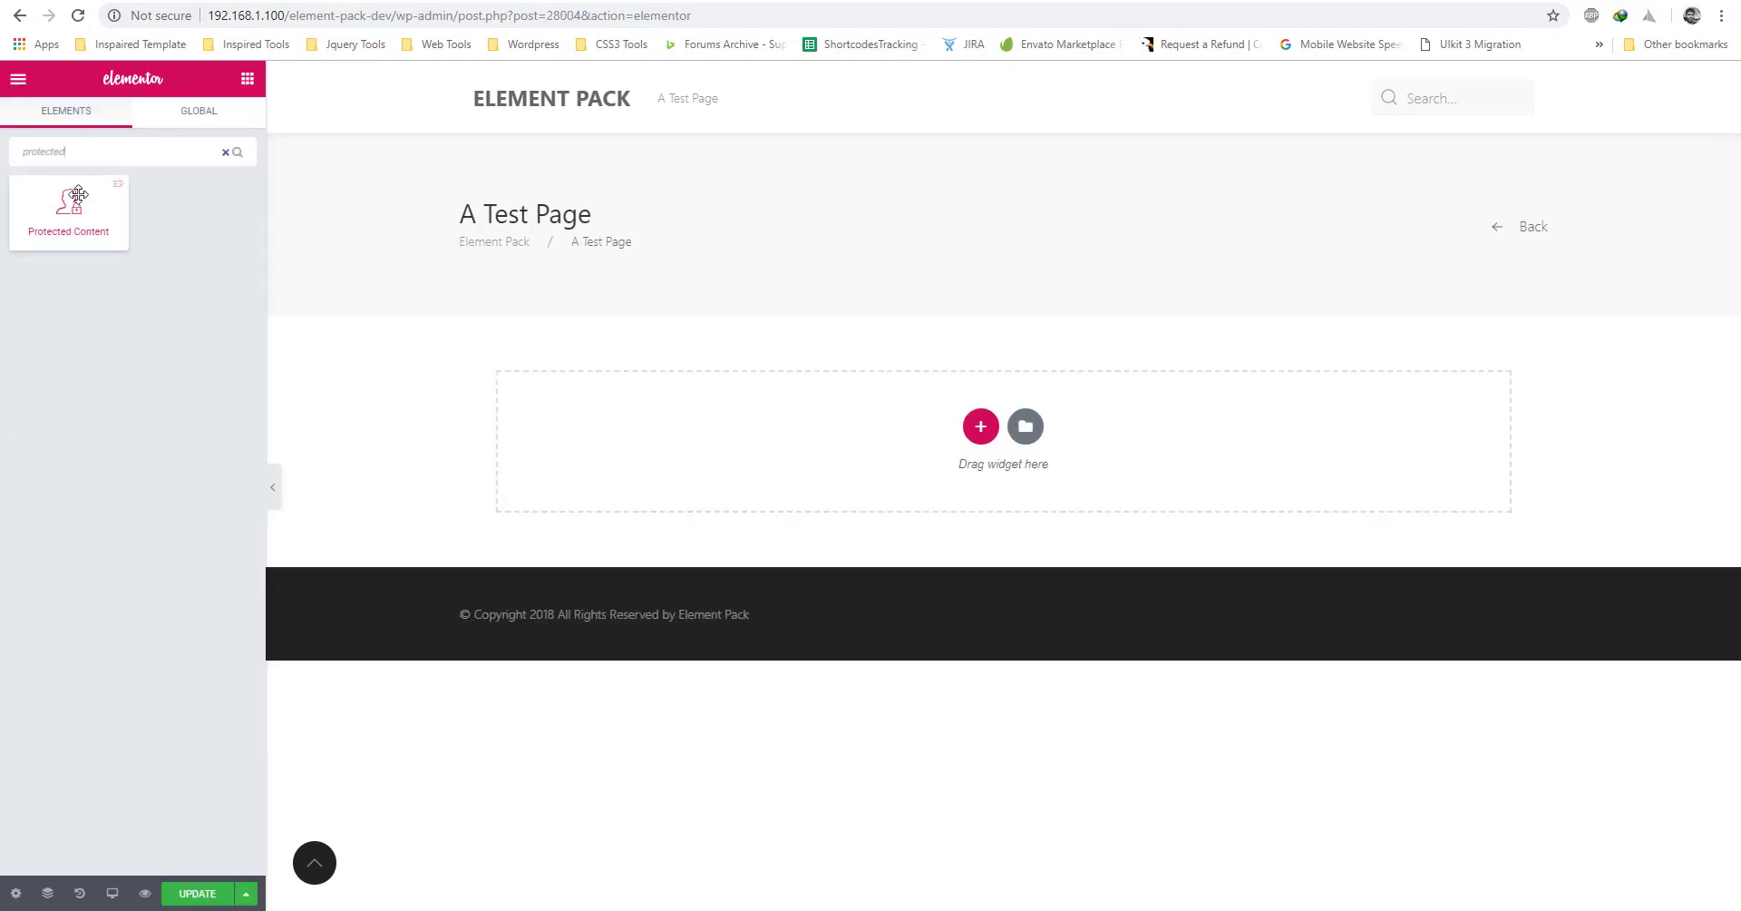
# Place a Protected Content widget on A Test Page, keeping Custom Content as its source.
pyautogui.moveTo(69, 210); pyautogui.dragTo(614, 455)
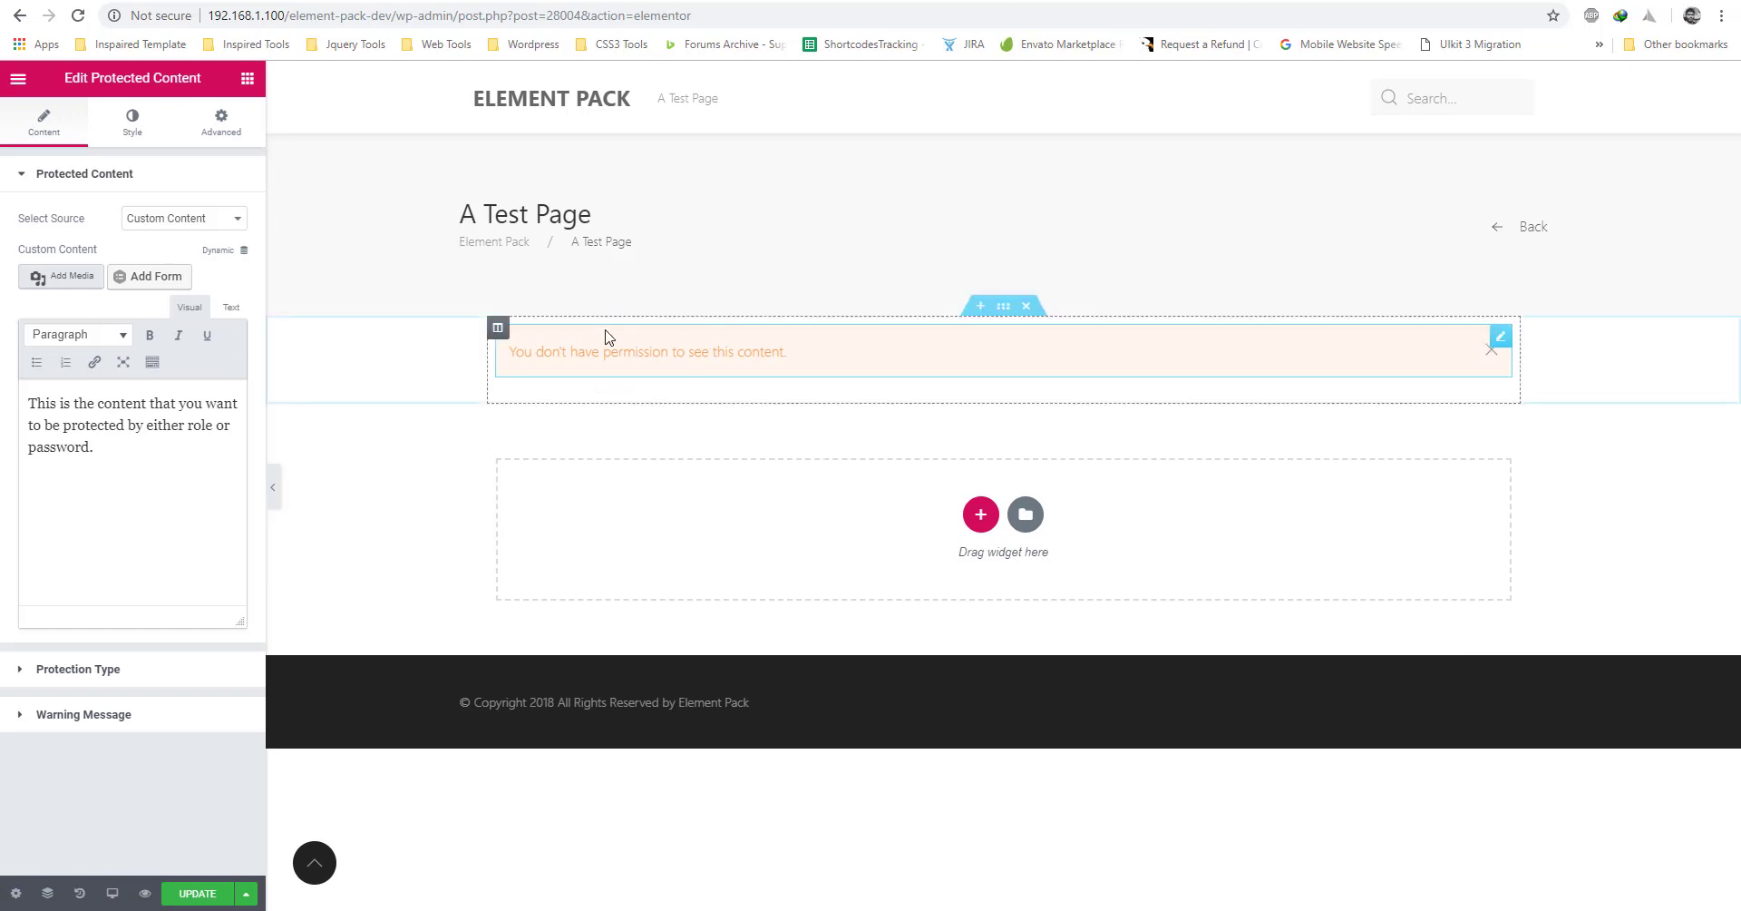
pyautogui.click(185, 219)
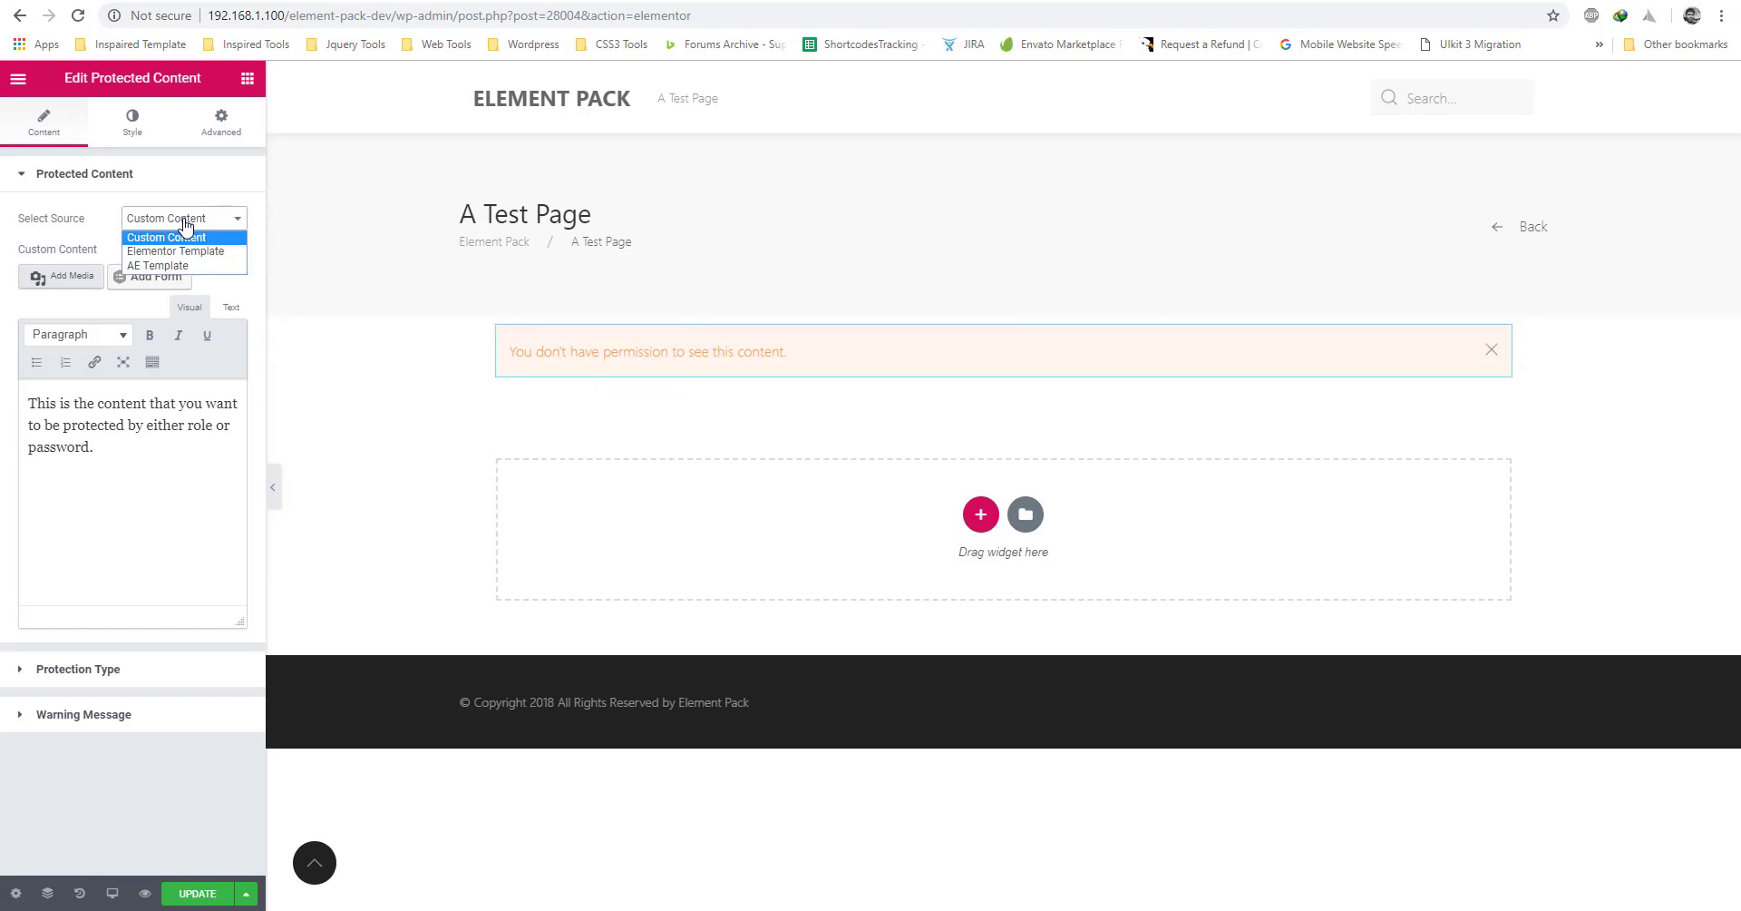
pyautogui.click(179, 220)
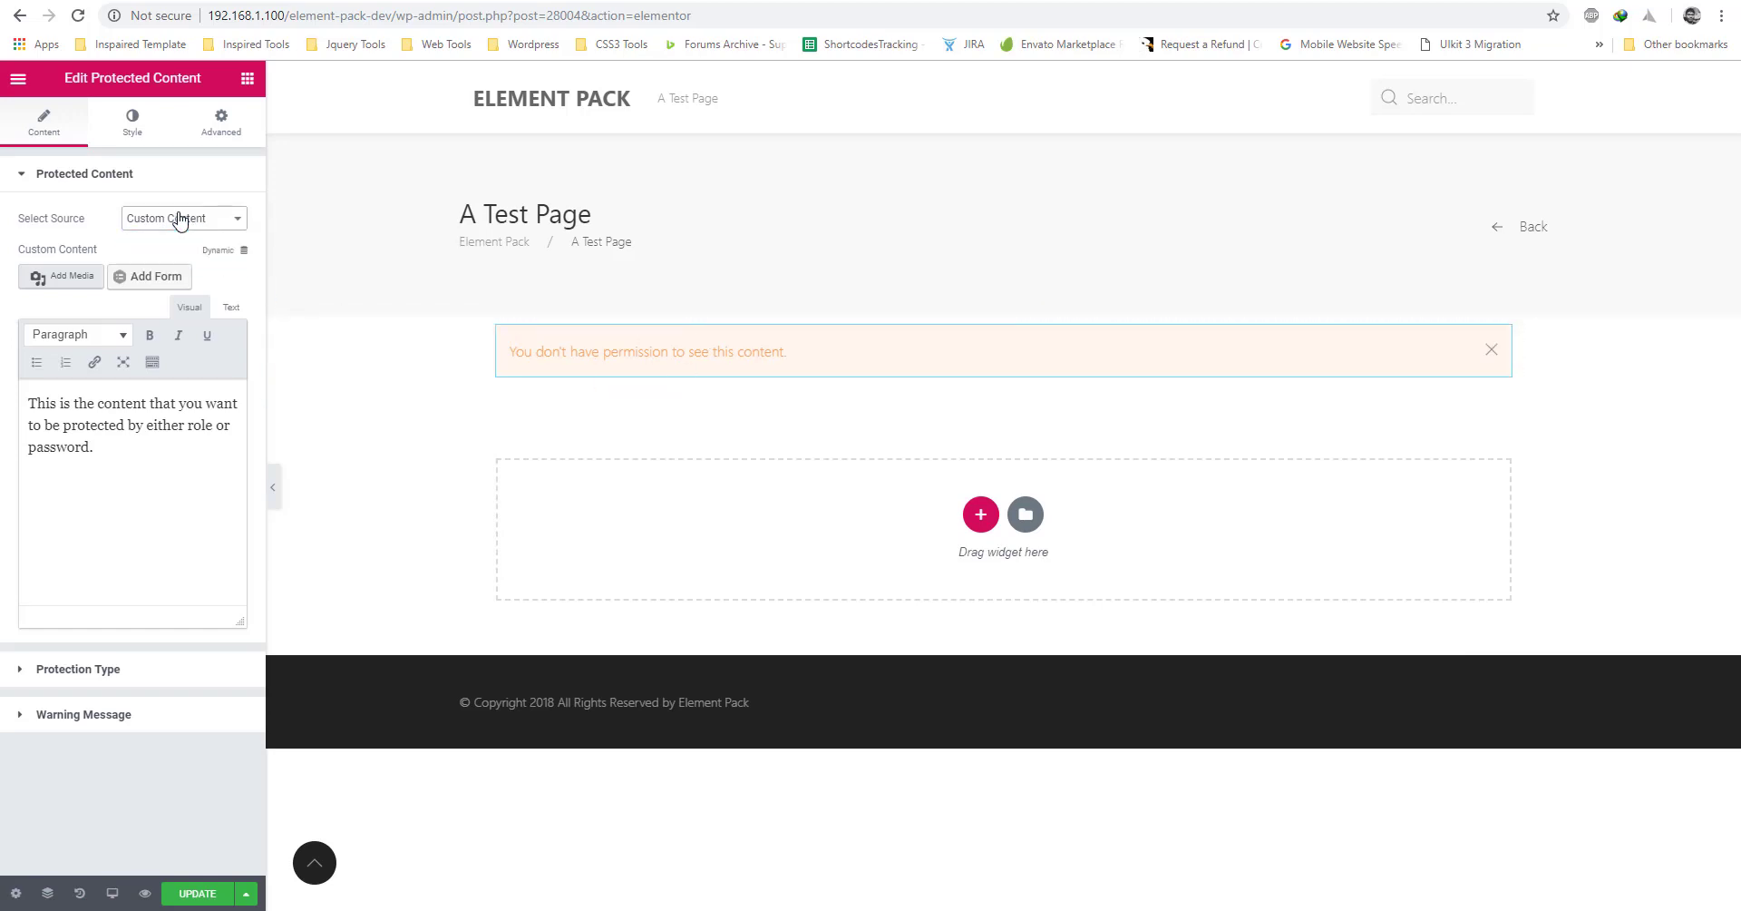
pyautogui.click(125, 682)
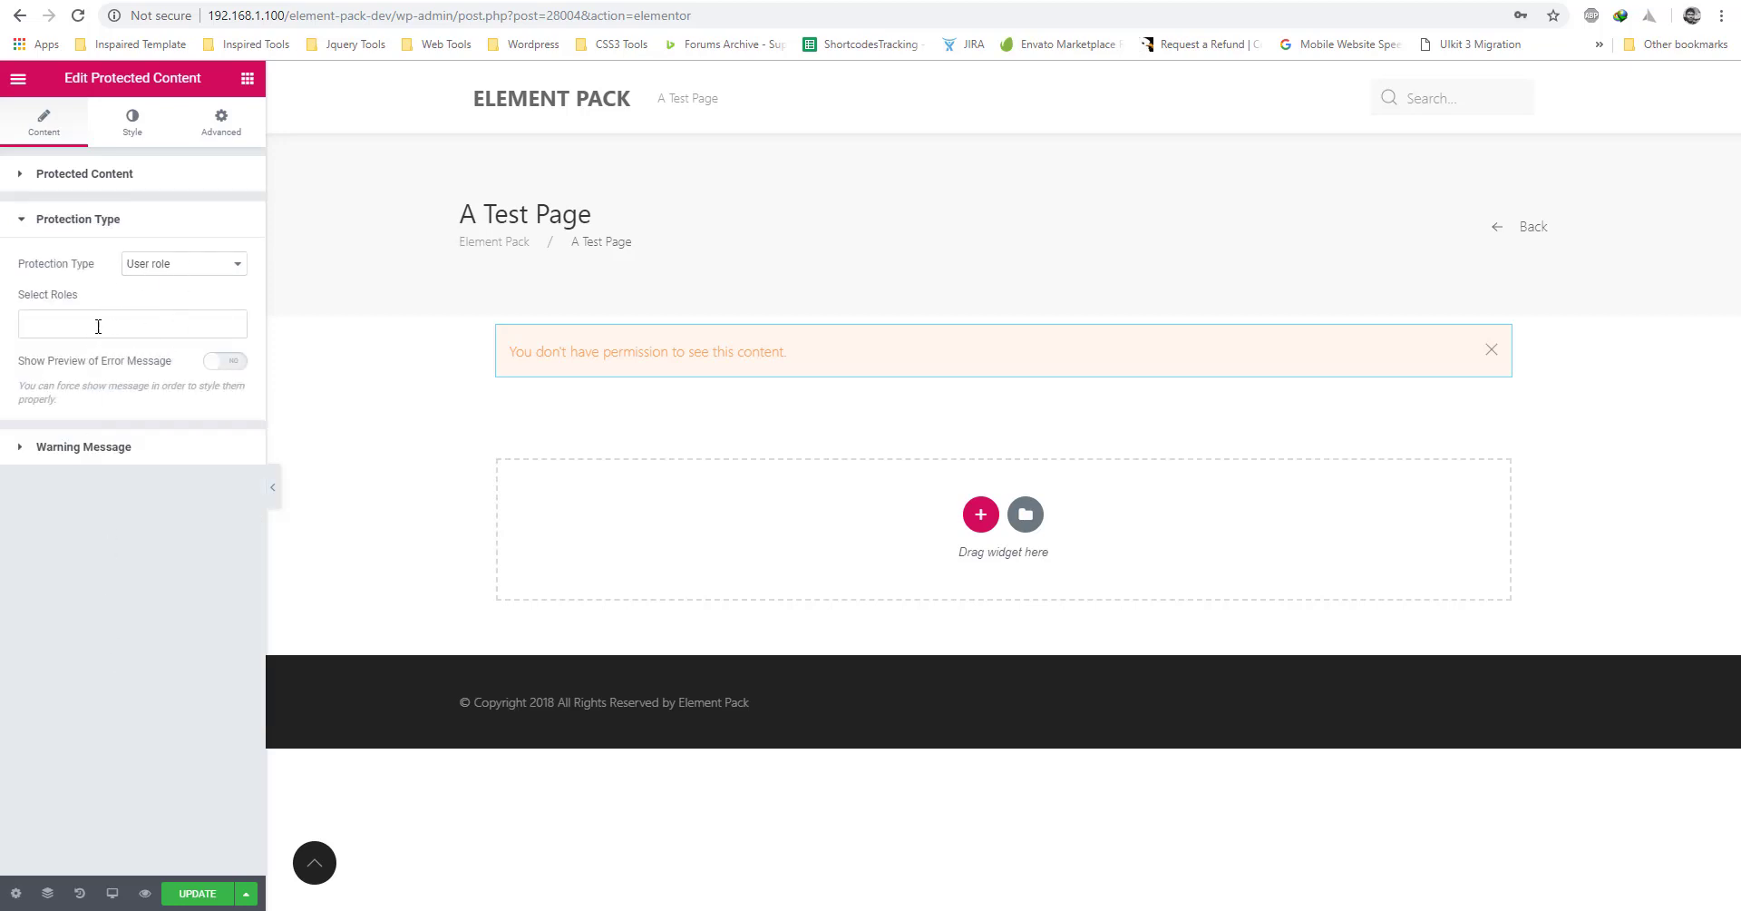
pyautogui.click(85, 450)
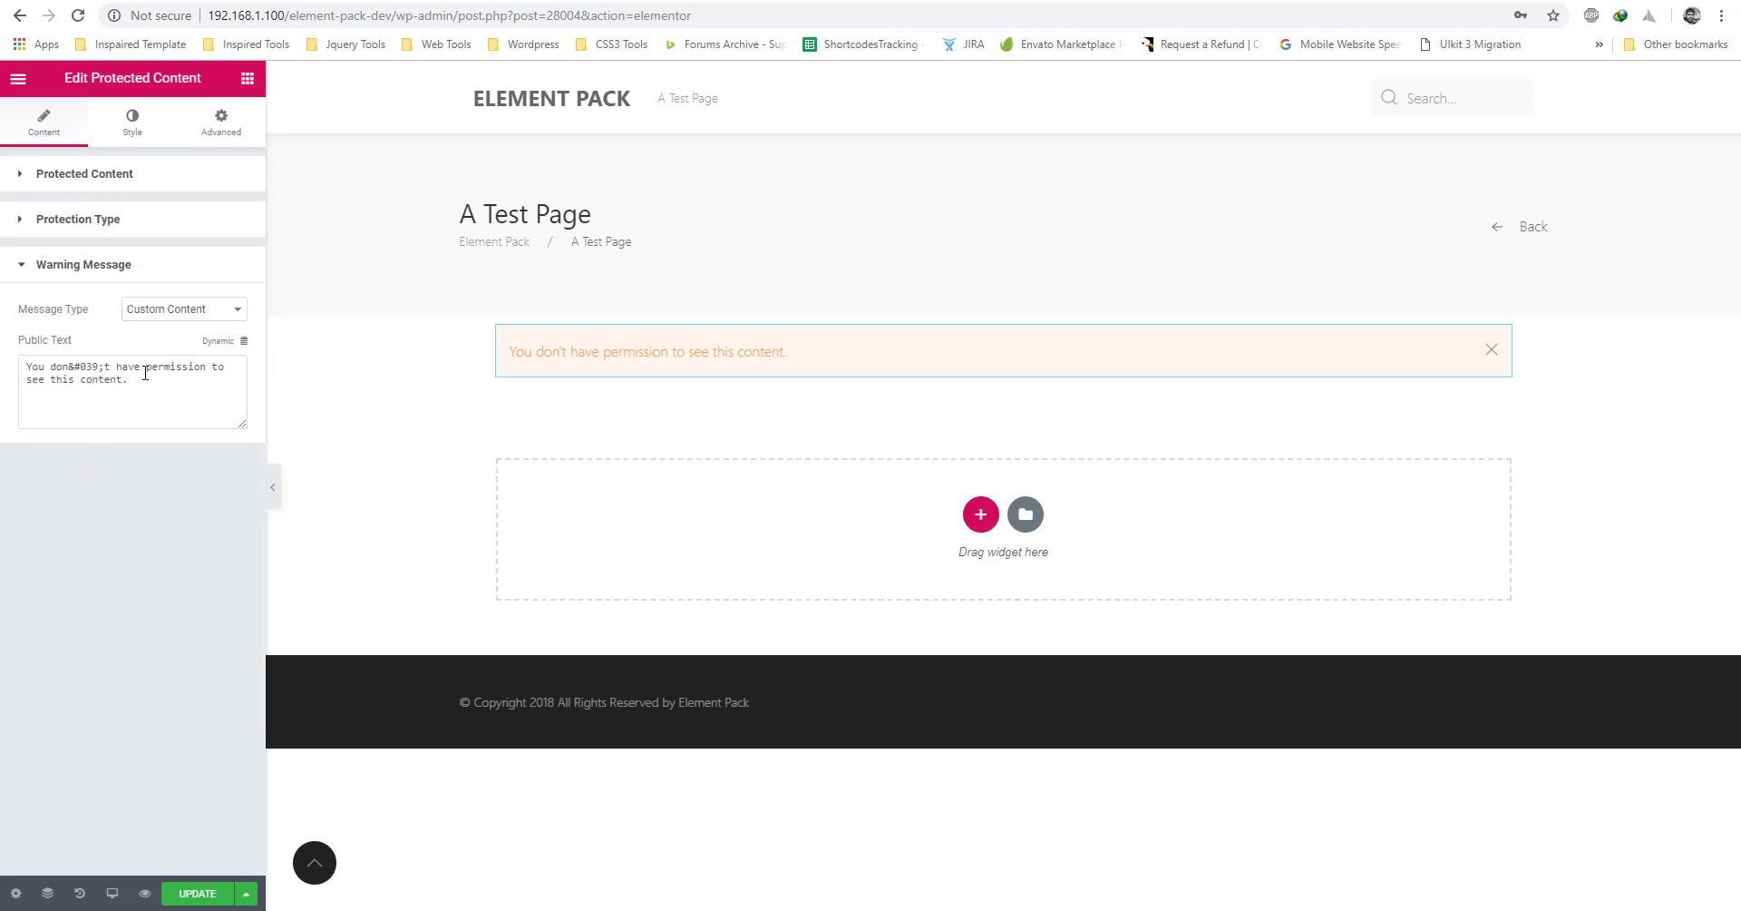
# Set the warning Message Type to Elementor Template and choose the Guest Page template.
pyautogui.click(183, 313)
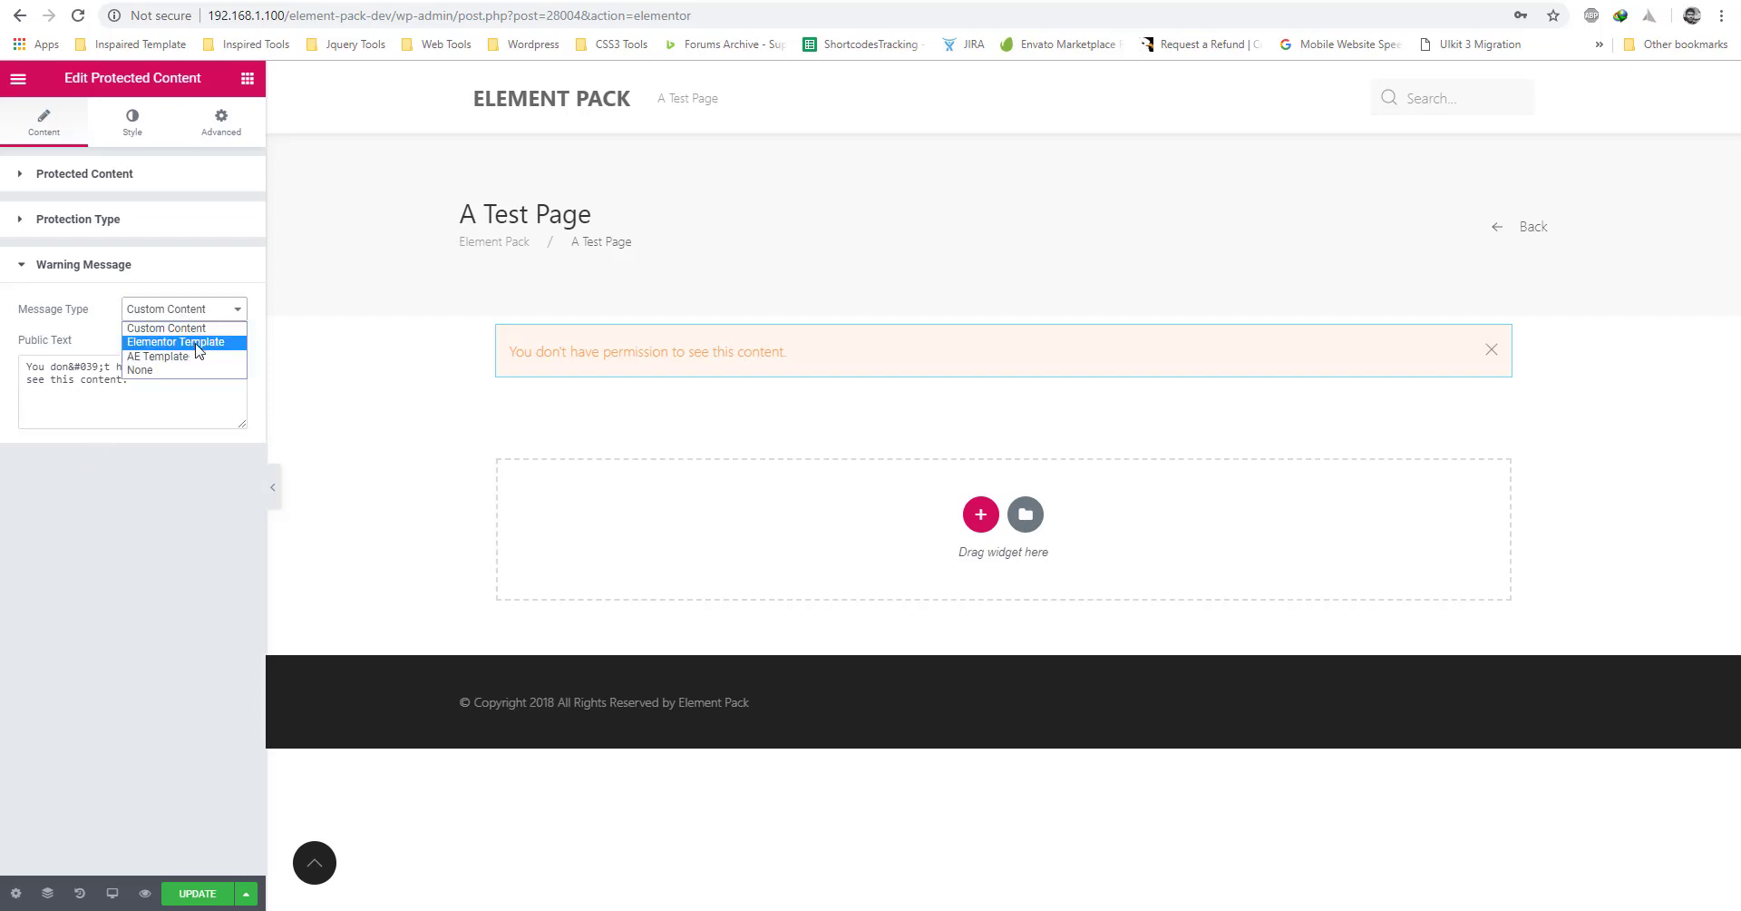
pyautogui.click(195, 345)
pyautogui.click(118, 370)
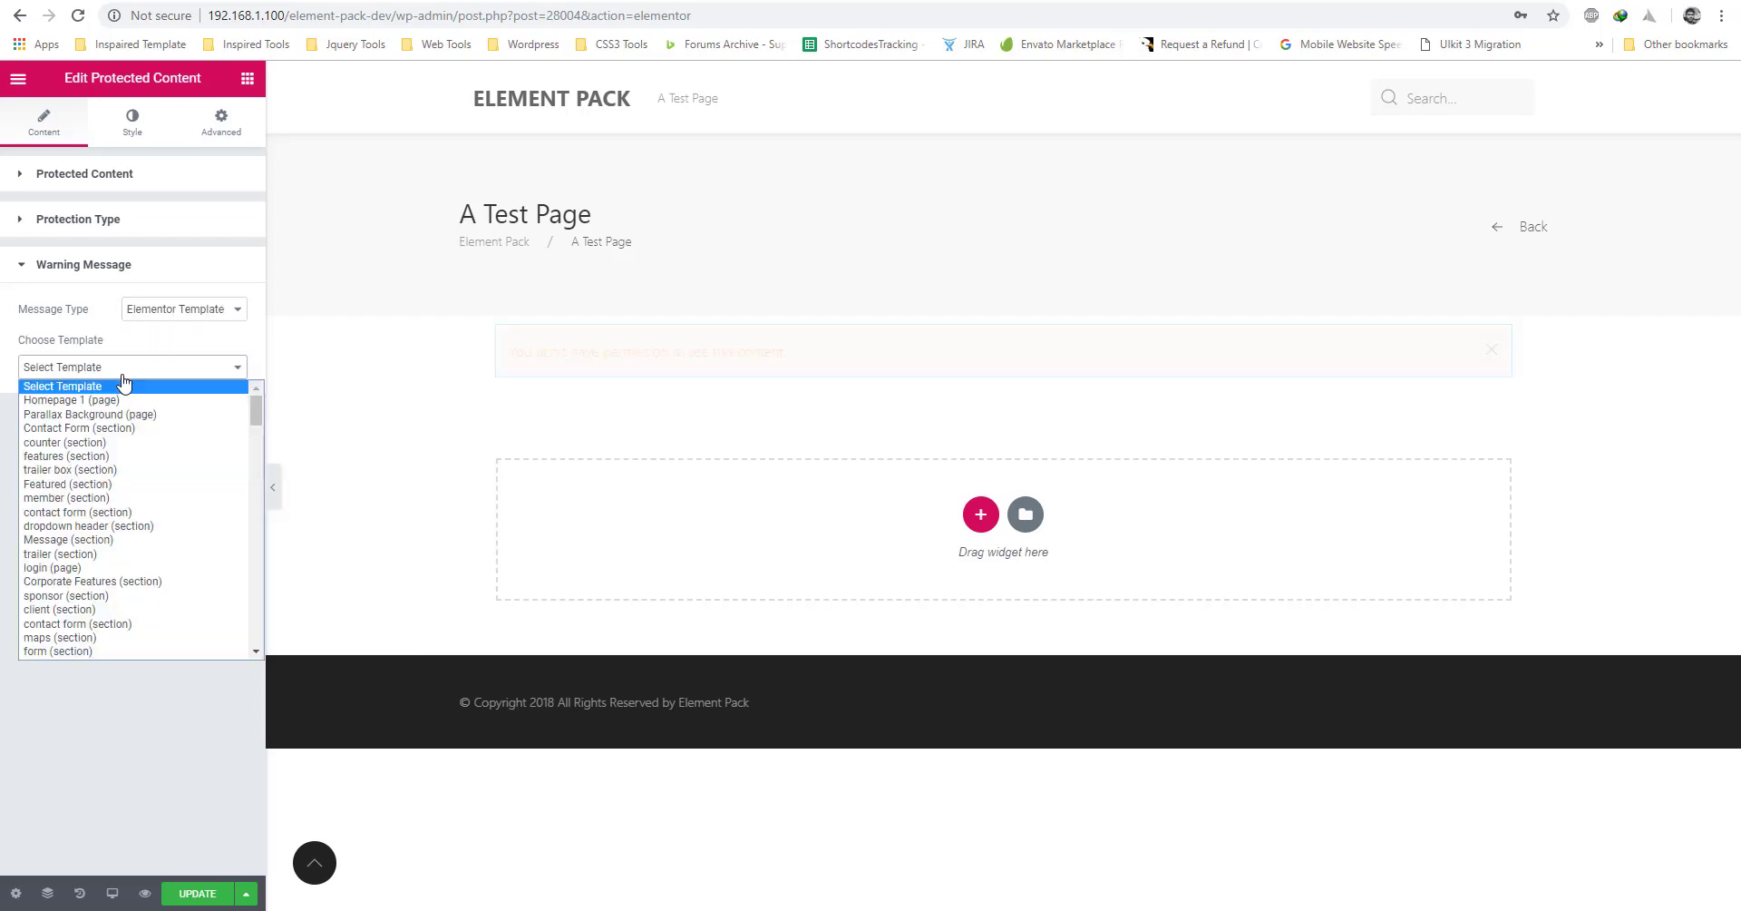
pyautogui.scroll(-10, 133, 579)
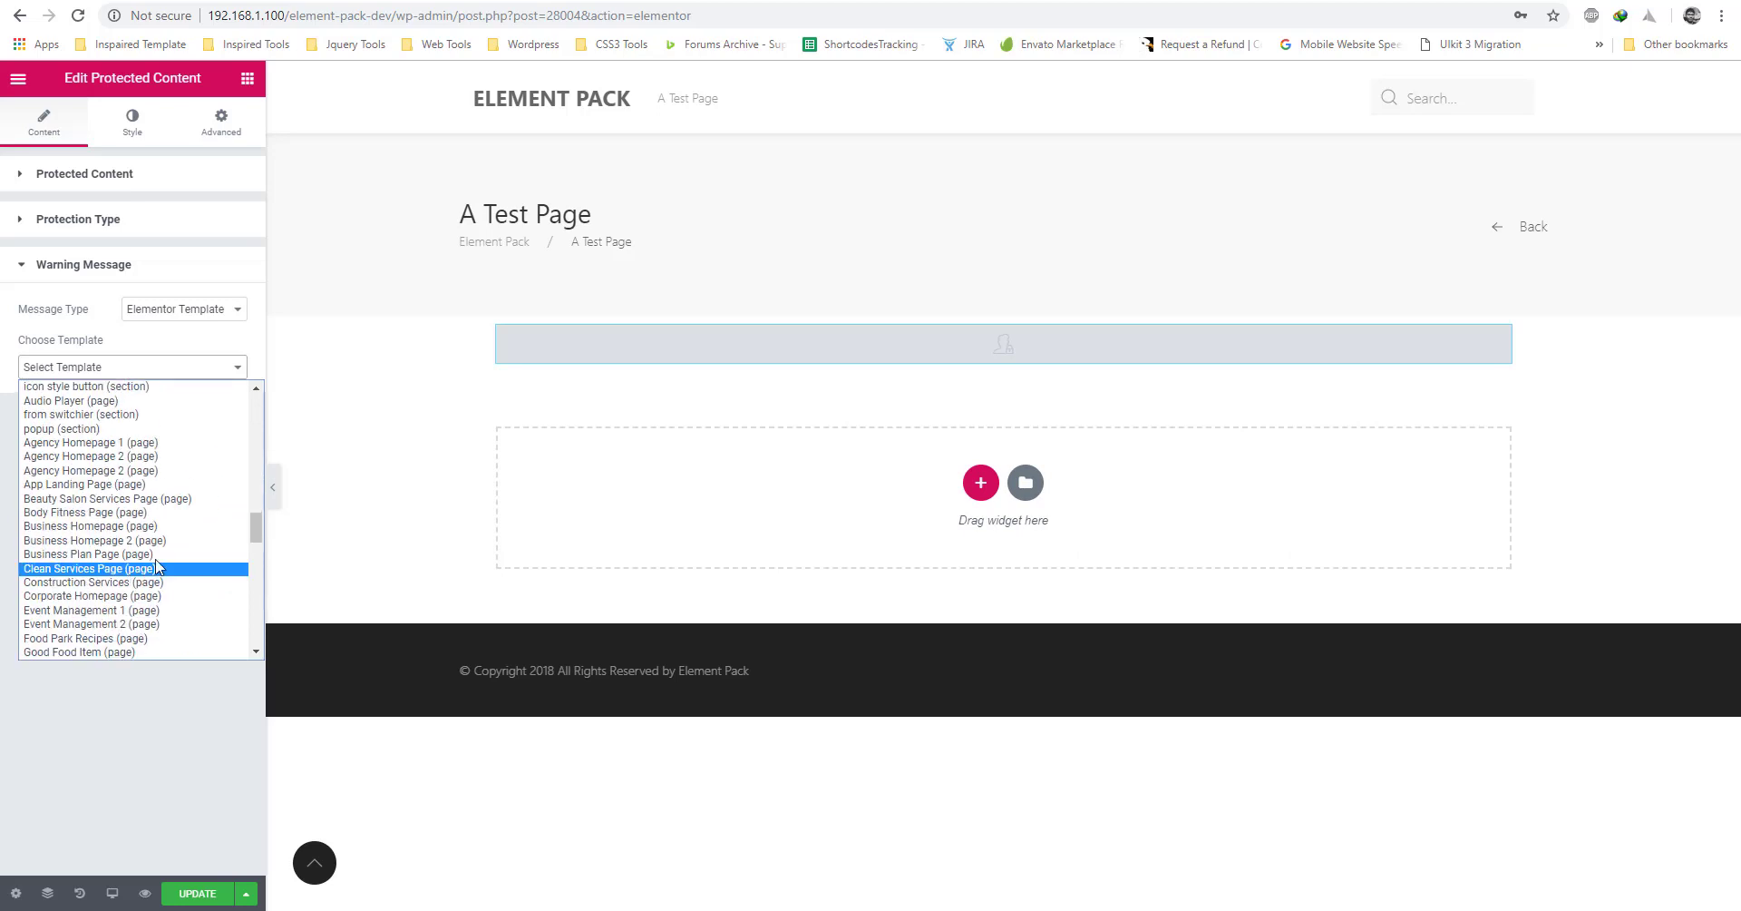
pyautogui.moveTo(254, 523); pyautogui.dragTo(256, 480)
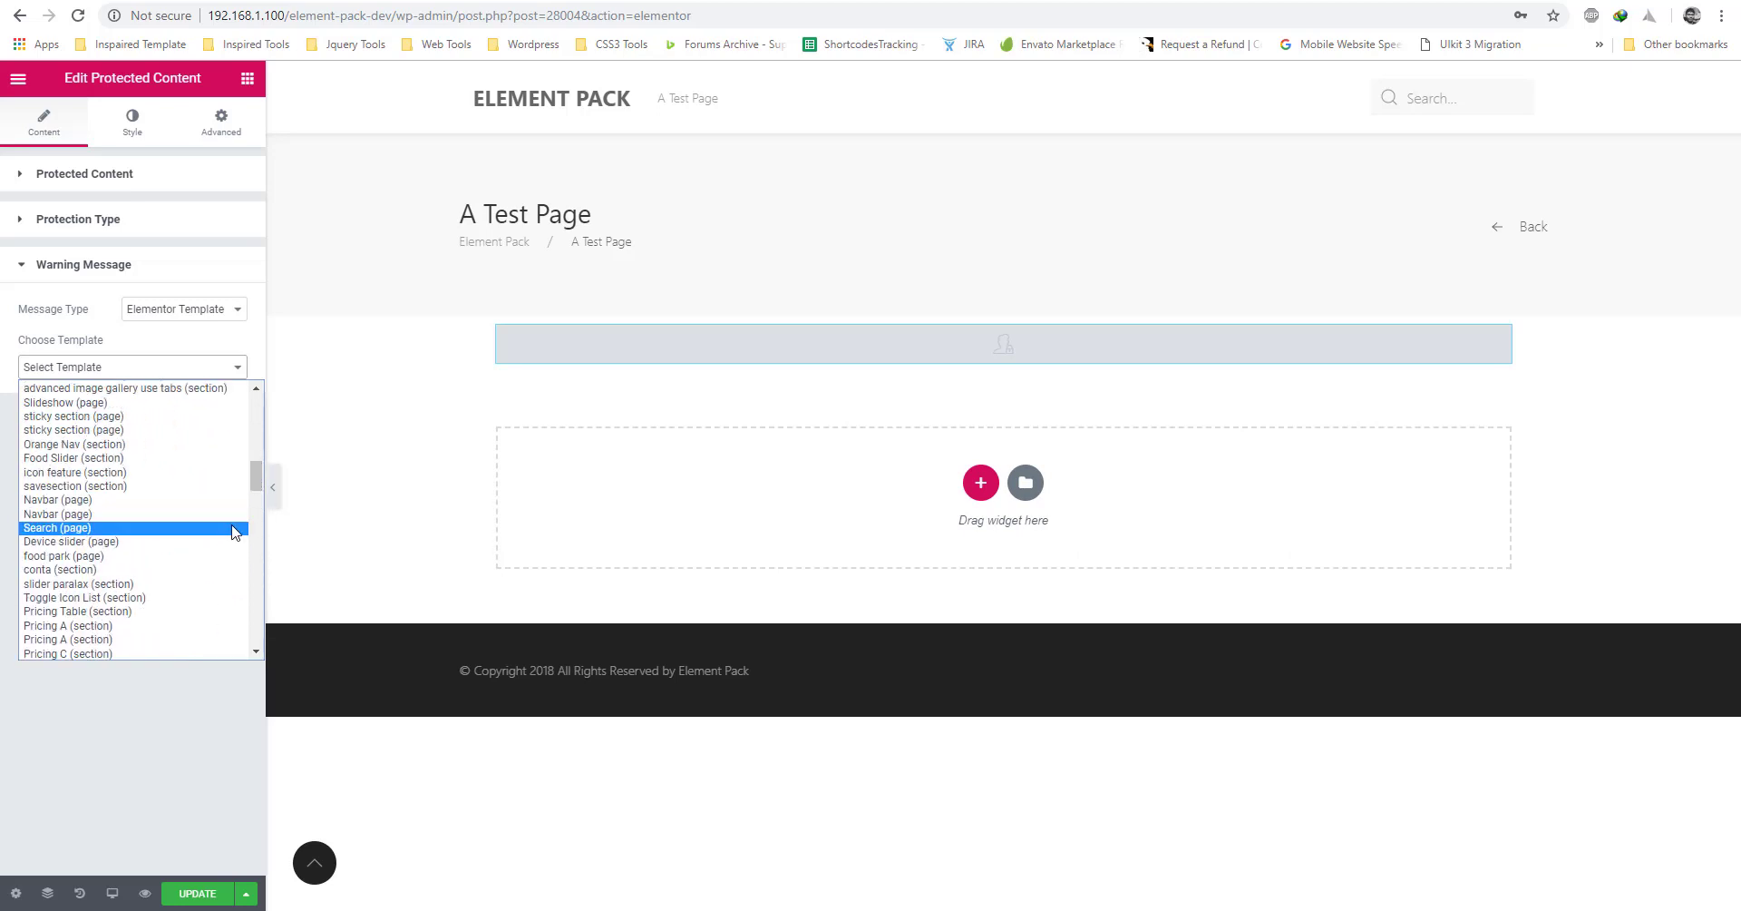
pyautogui.press('g')
pyautogui.press('g')
pyautogui.press('g')
pyautogui.press('g')
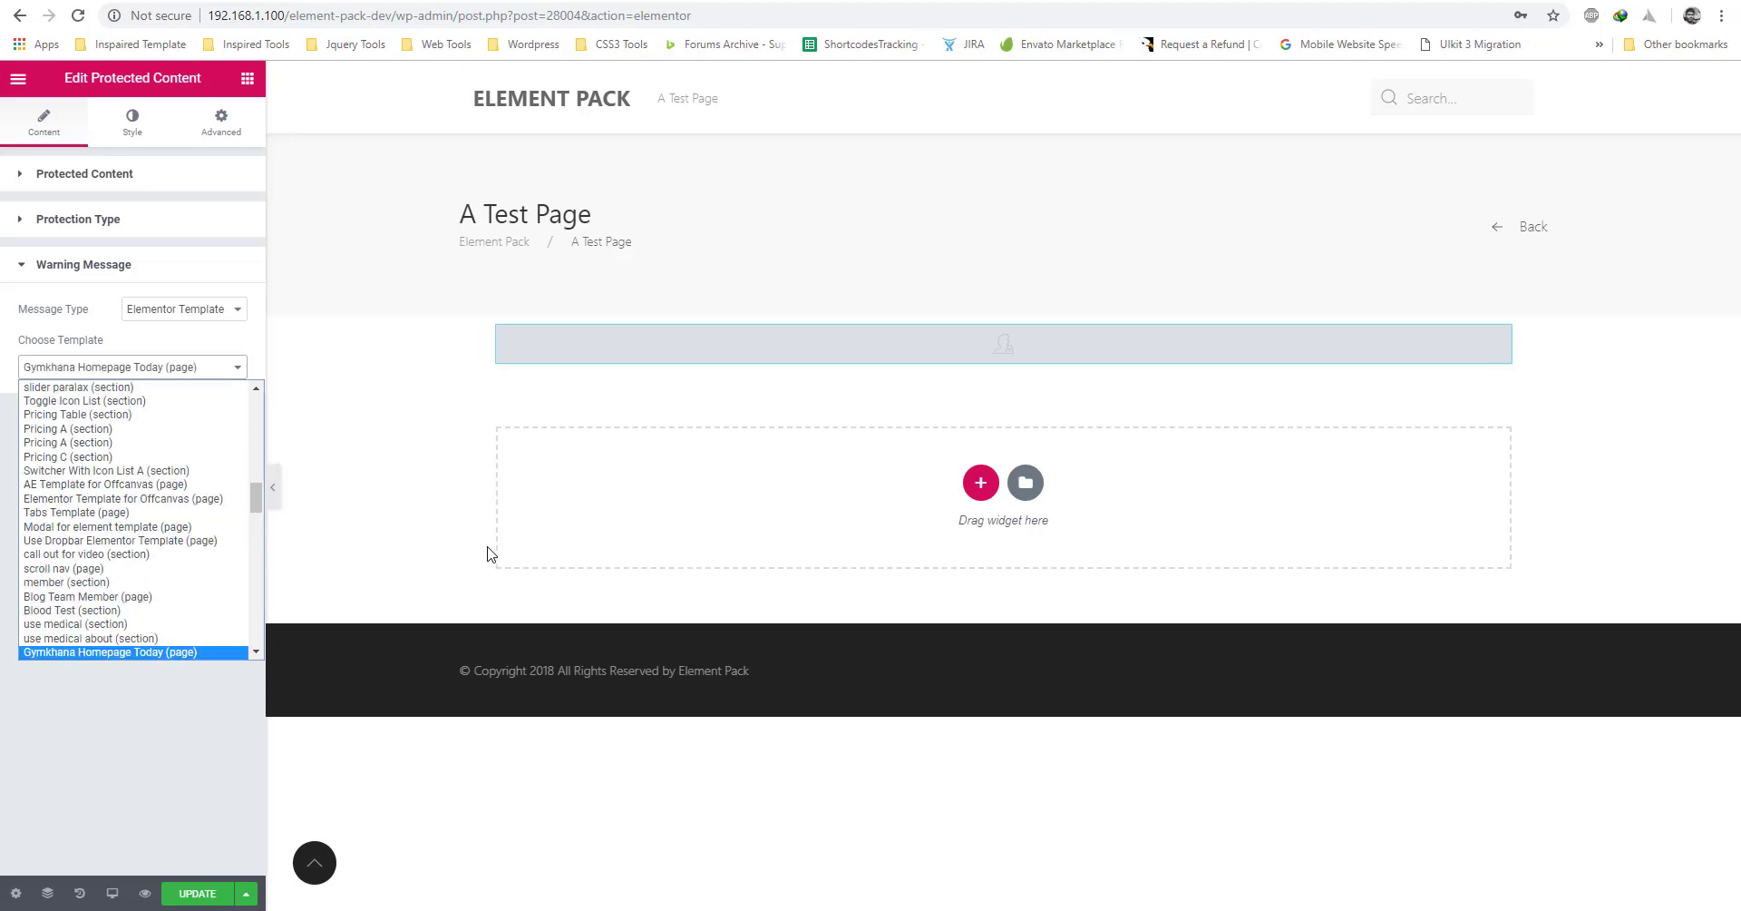
pyautogui.press('g')
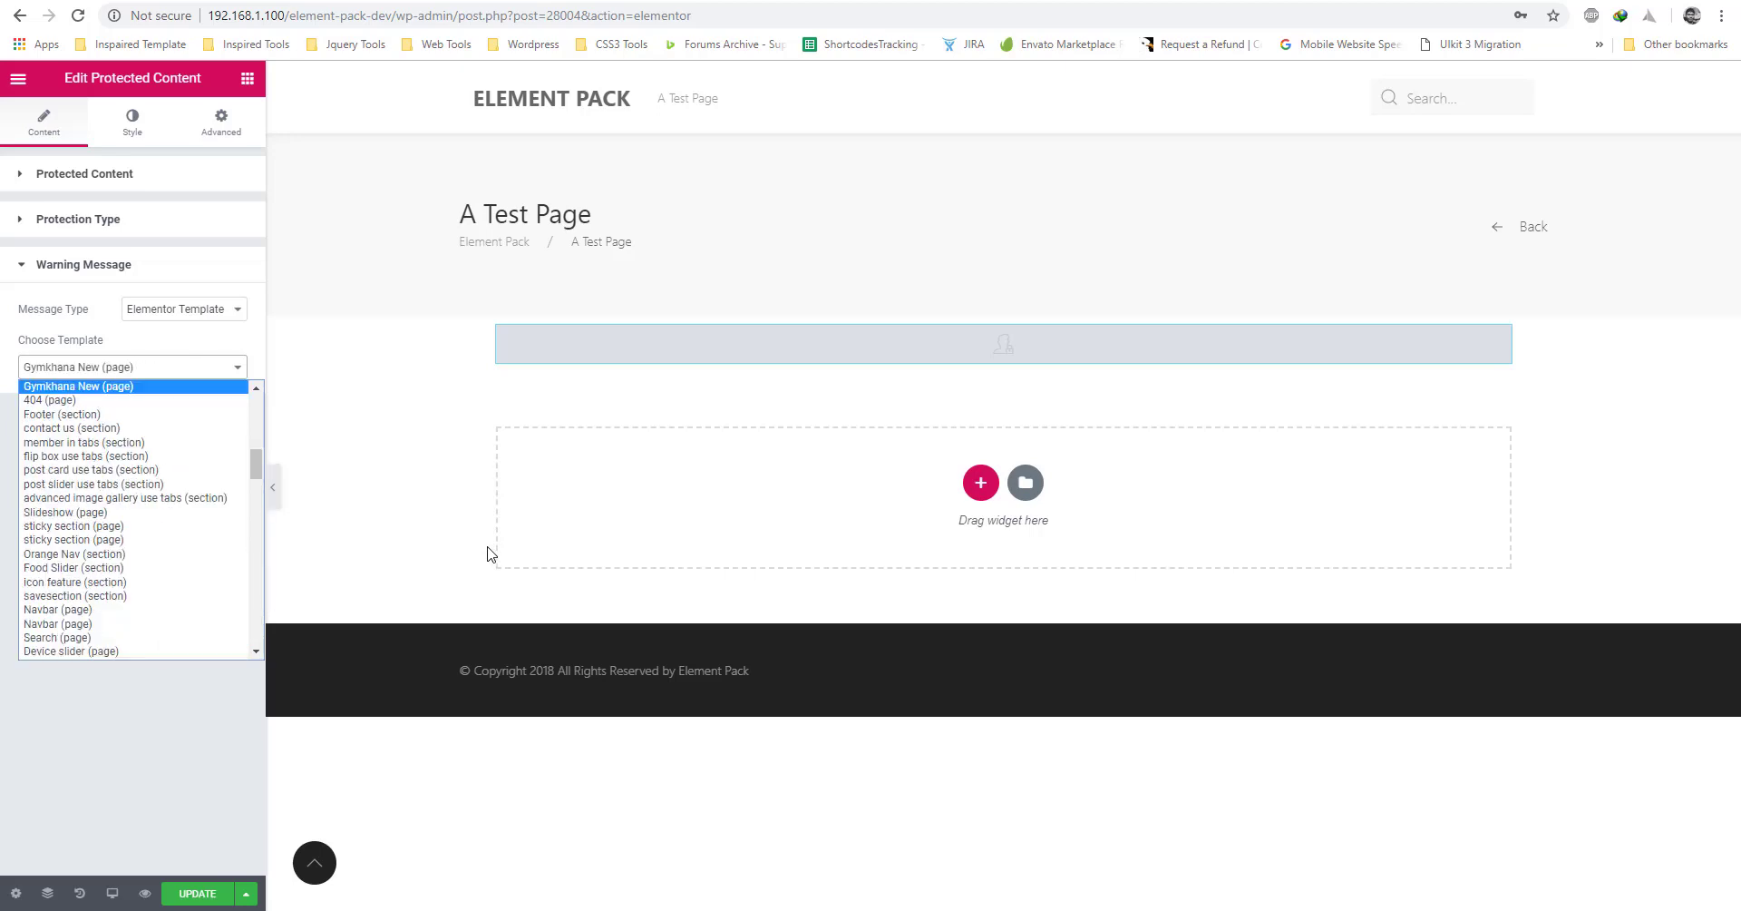
pyautogui.press('g')
pyautogui.press('g')
pyautogui.press('g')
pyautogui.press('g')
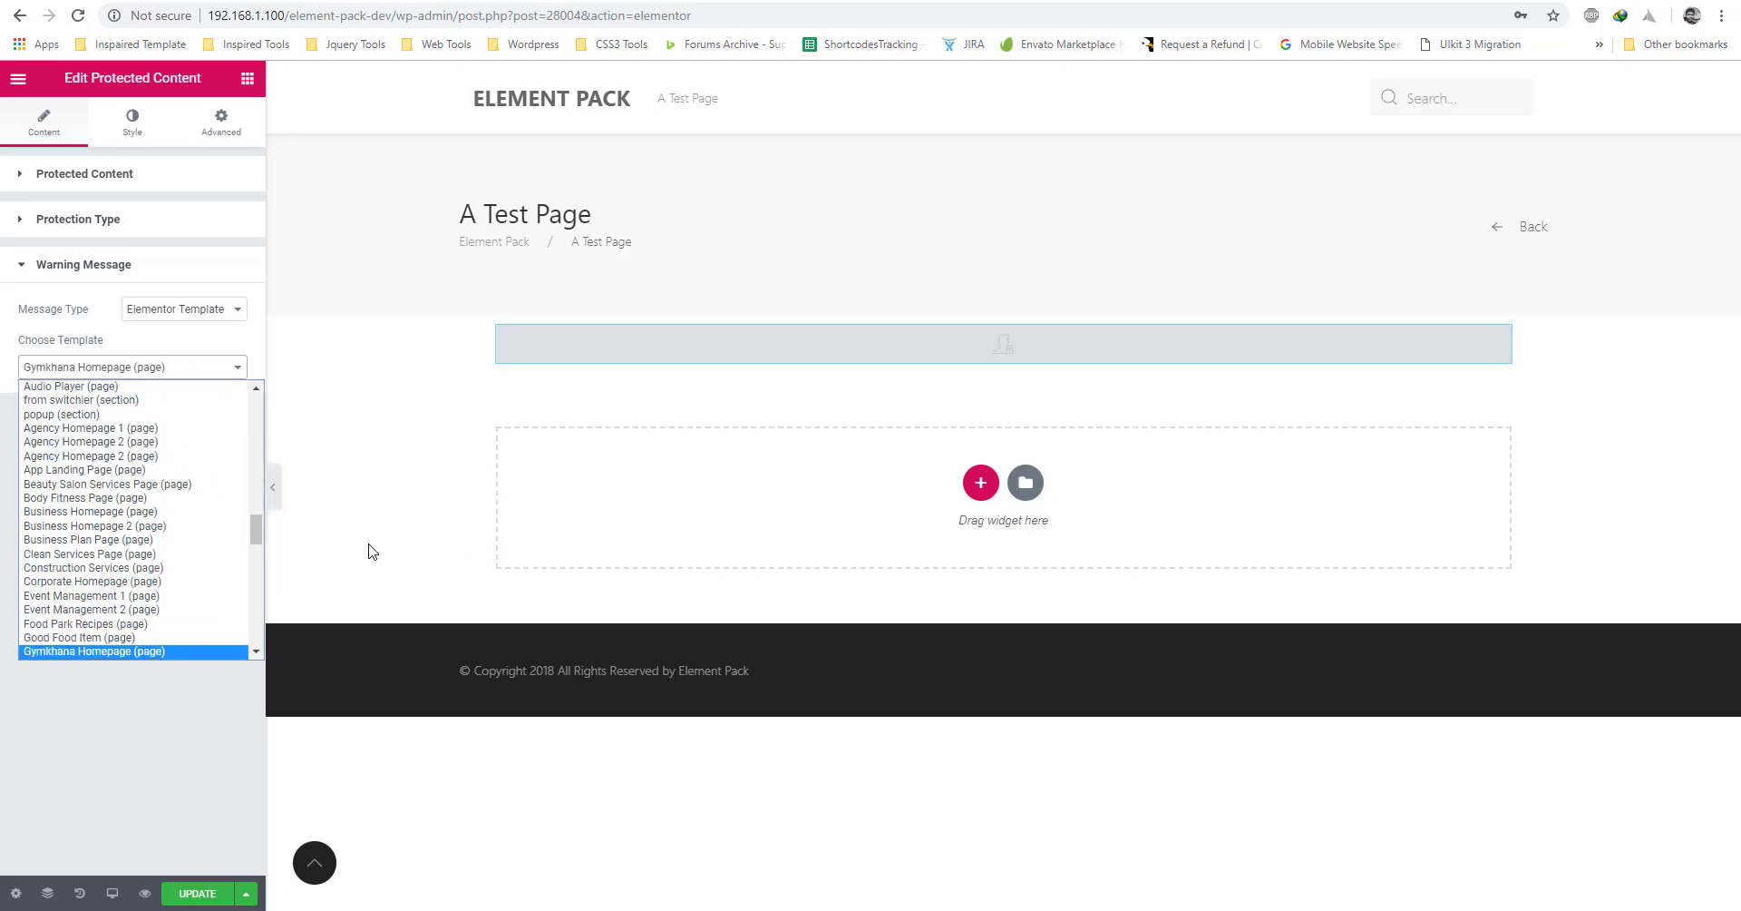
pyautogui.click(96, 653)
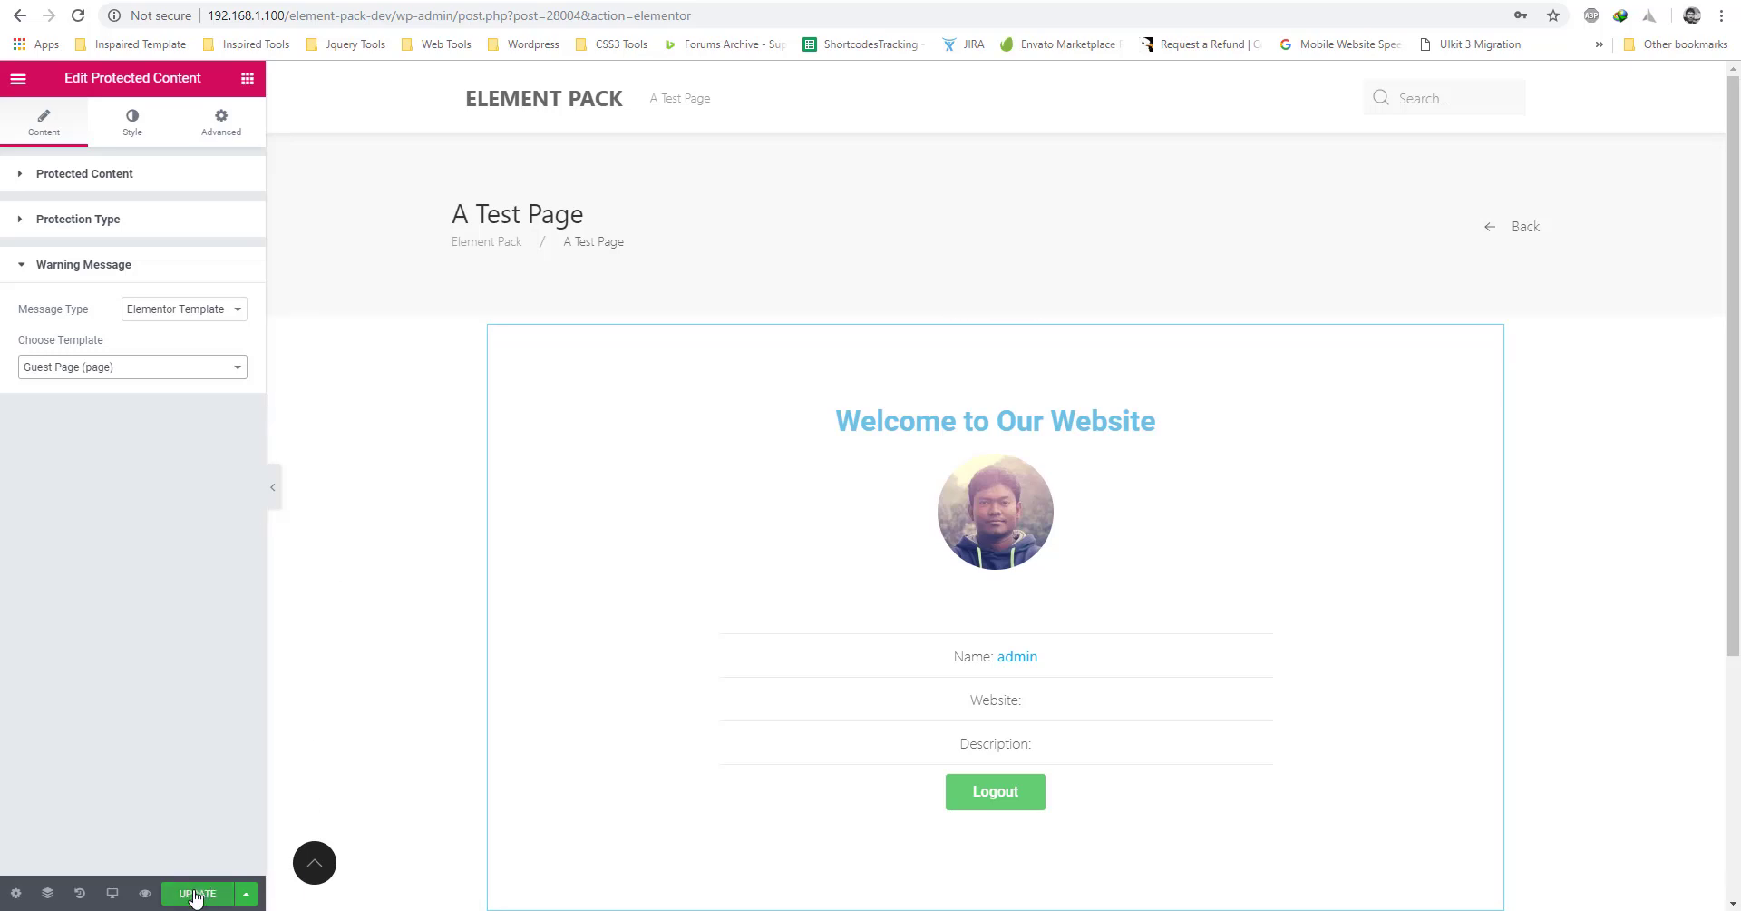
# Keep User role protection and allow the Administrator and Subscriber roles.
pyautogui.click(93, 220)
pyautogui.click(186, 264)
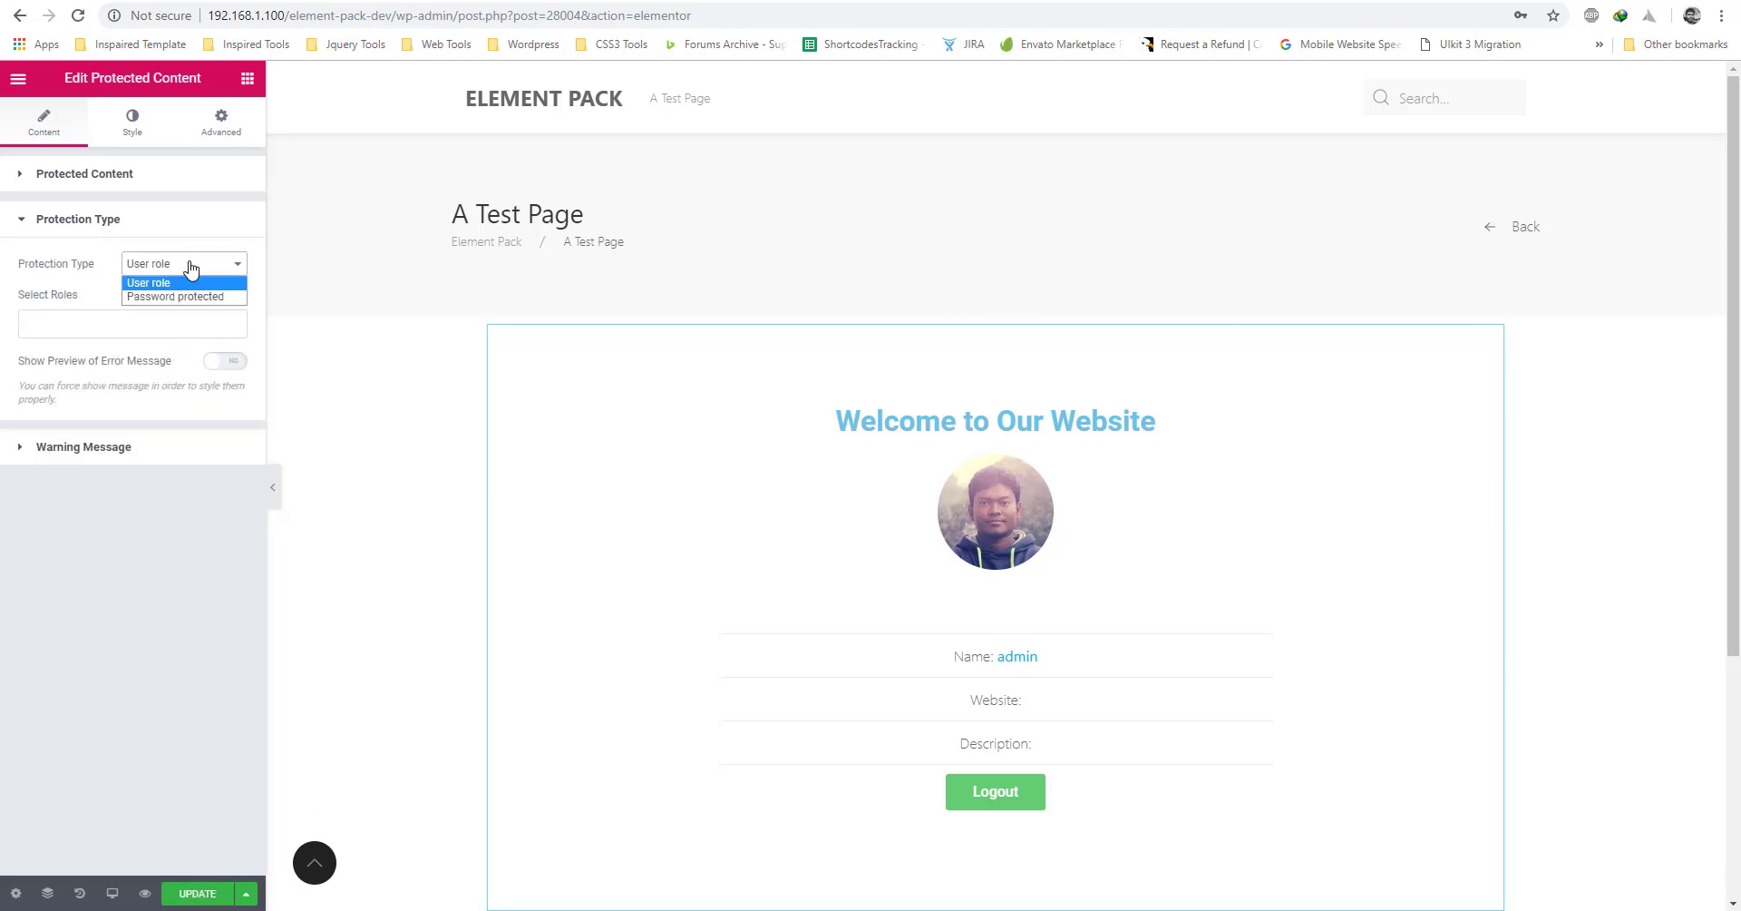
pyautogui.click(181, 280)
pyautogui.click(91, 329)
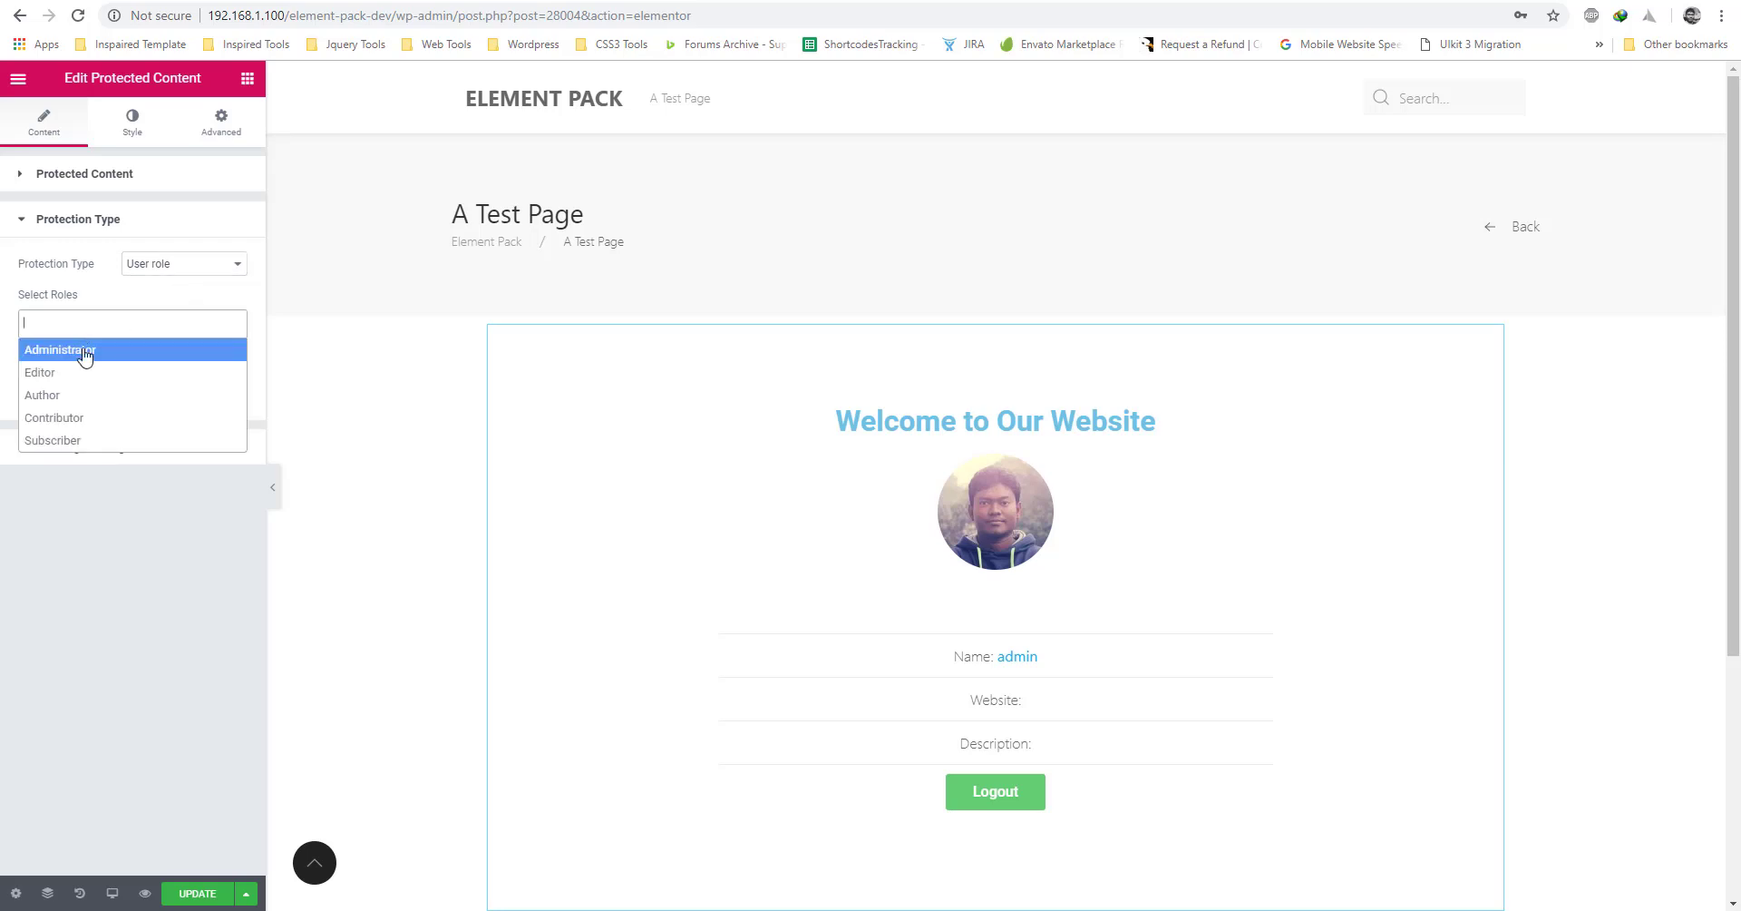
pyautogui.click(110, 360)
pyautogui.click(148, 319)
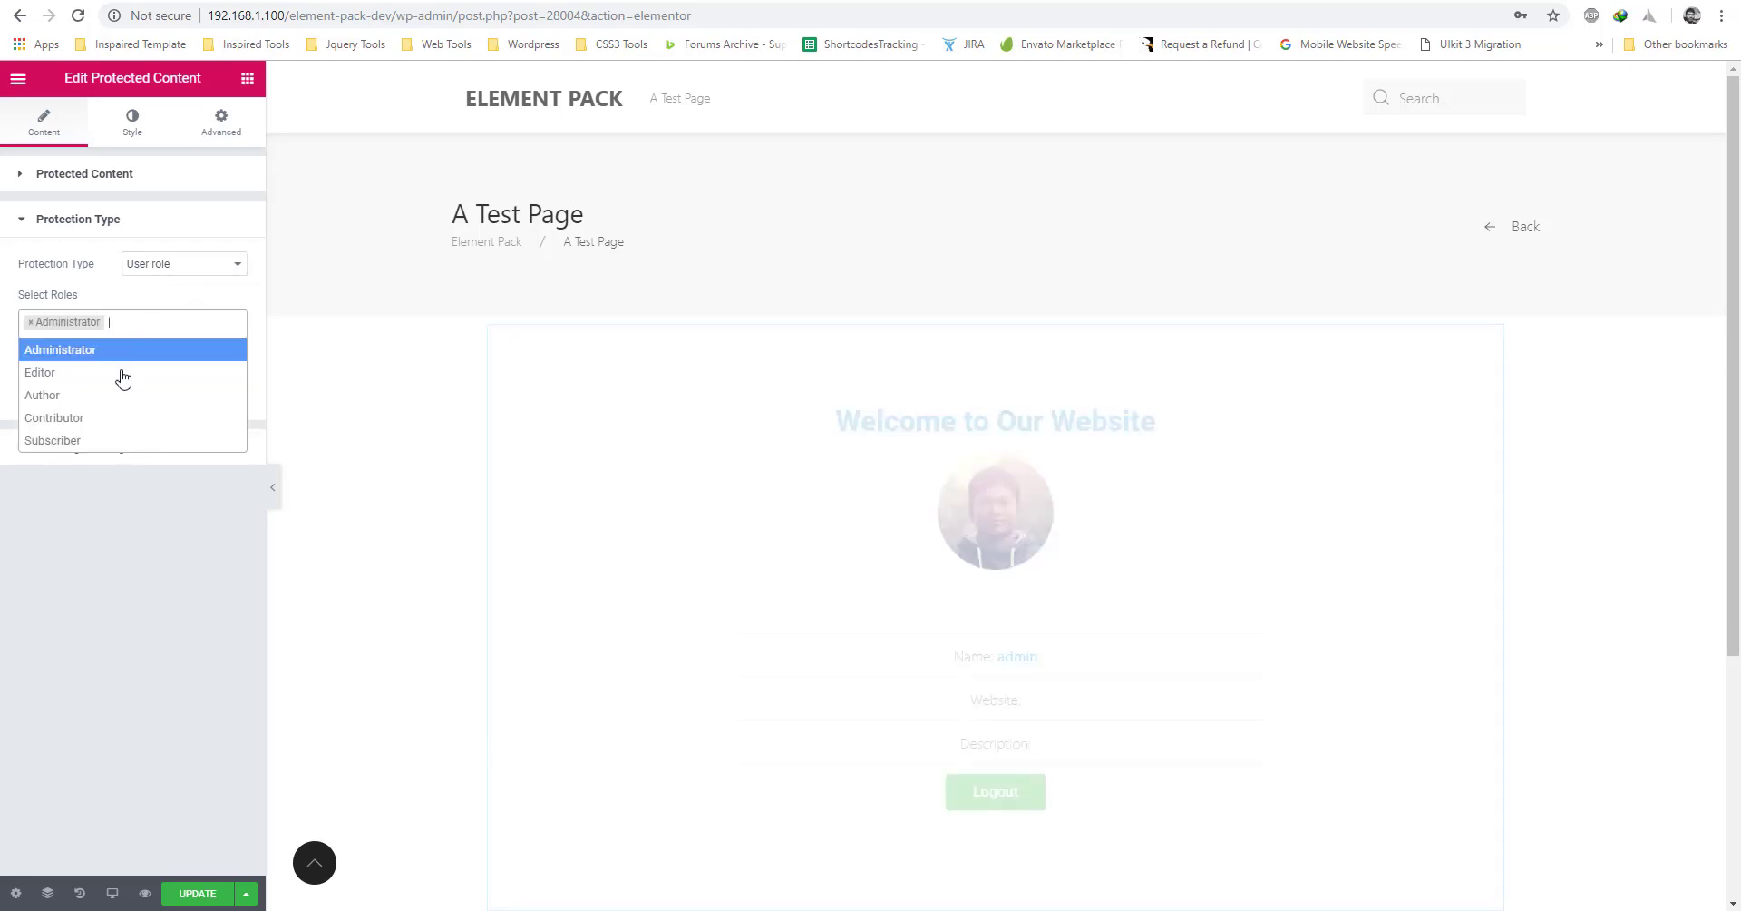
pyautogui.click(91, 442)
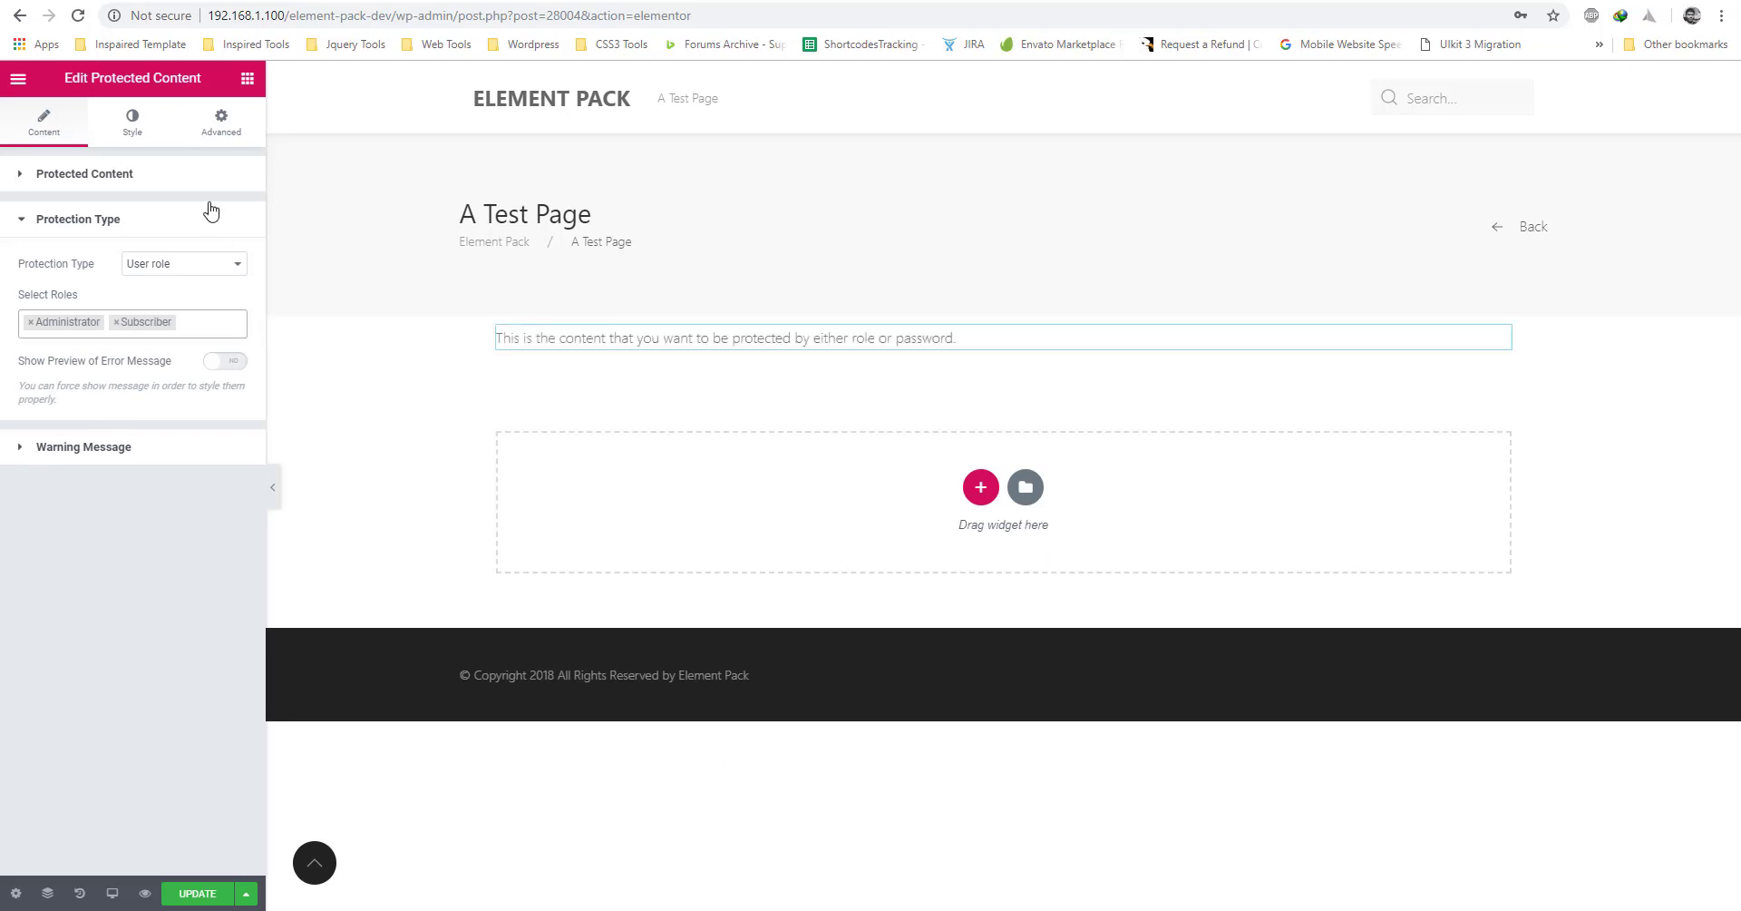
pyautogui.click(121, 177)
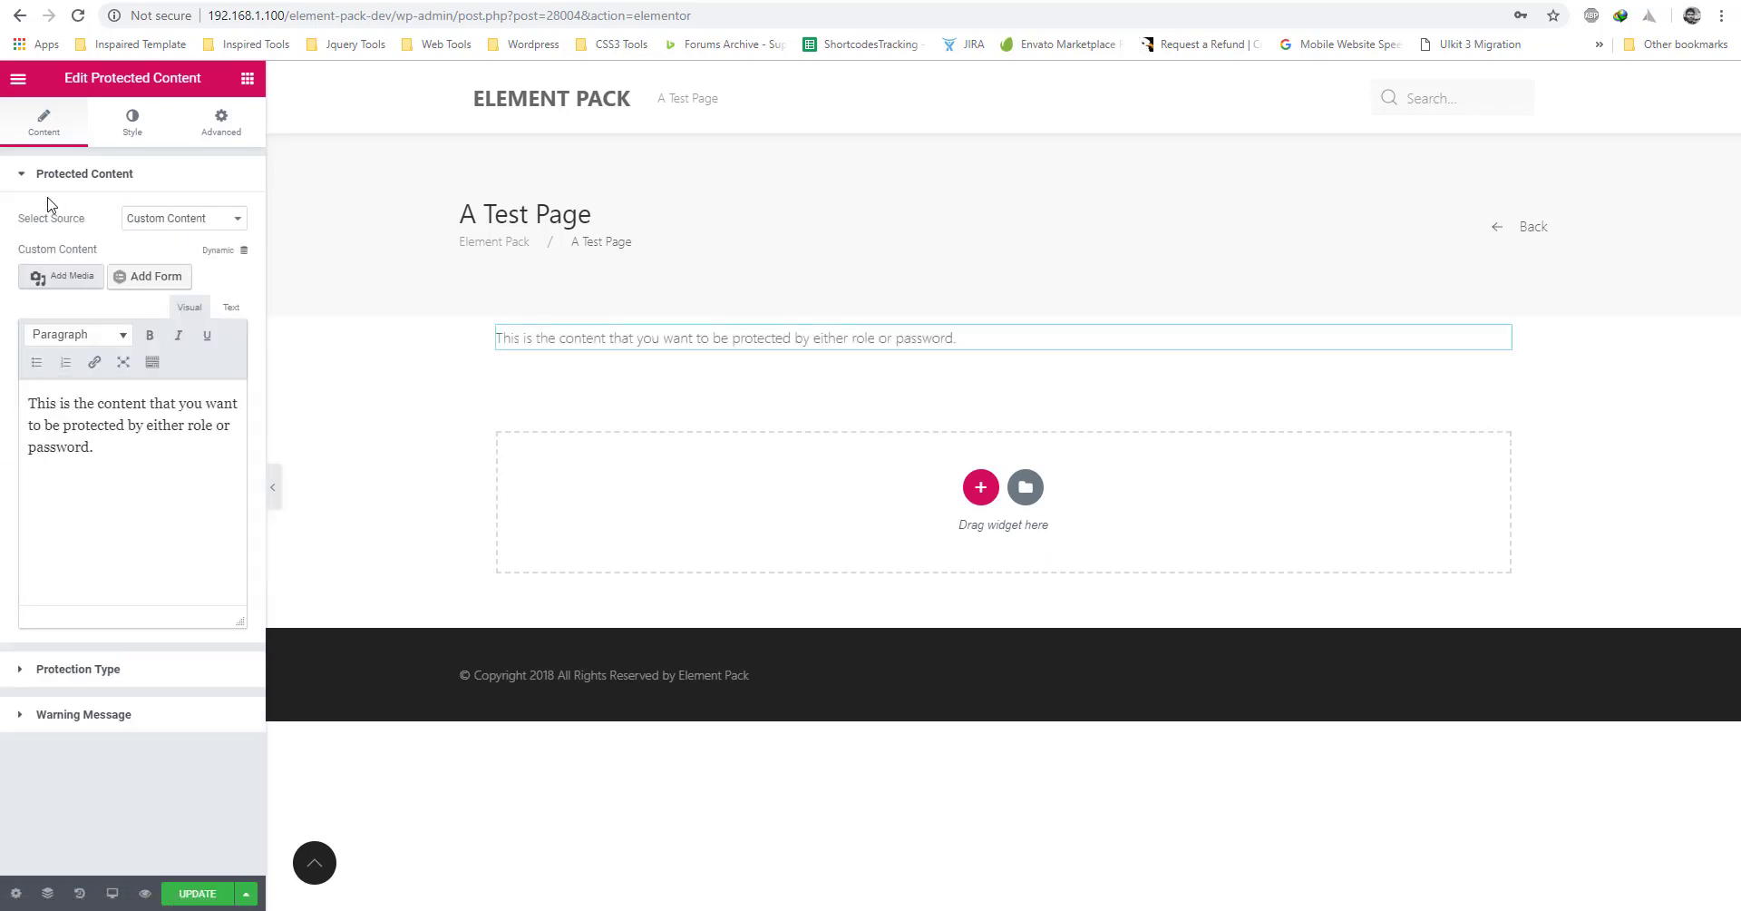
# Set the protected content source to Elementor Template using Logged in User Page.
pyautogui.click(179, 219)
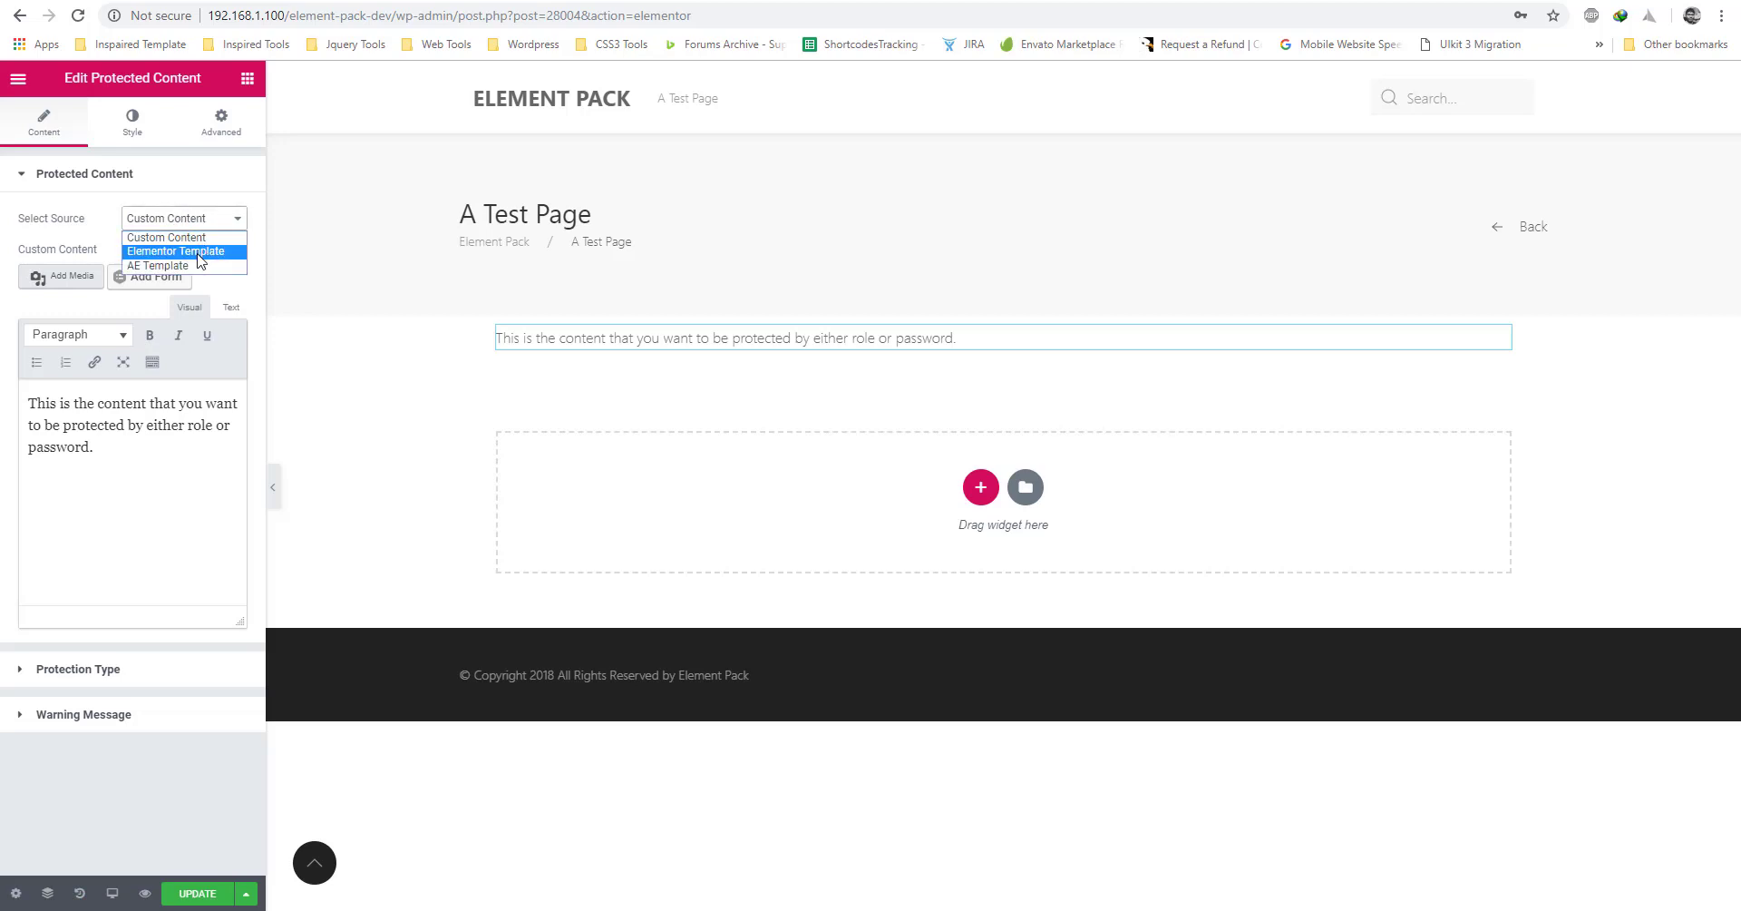
pyautogui.click(201, 261)
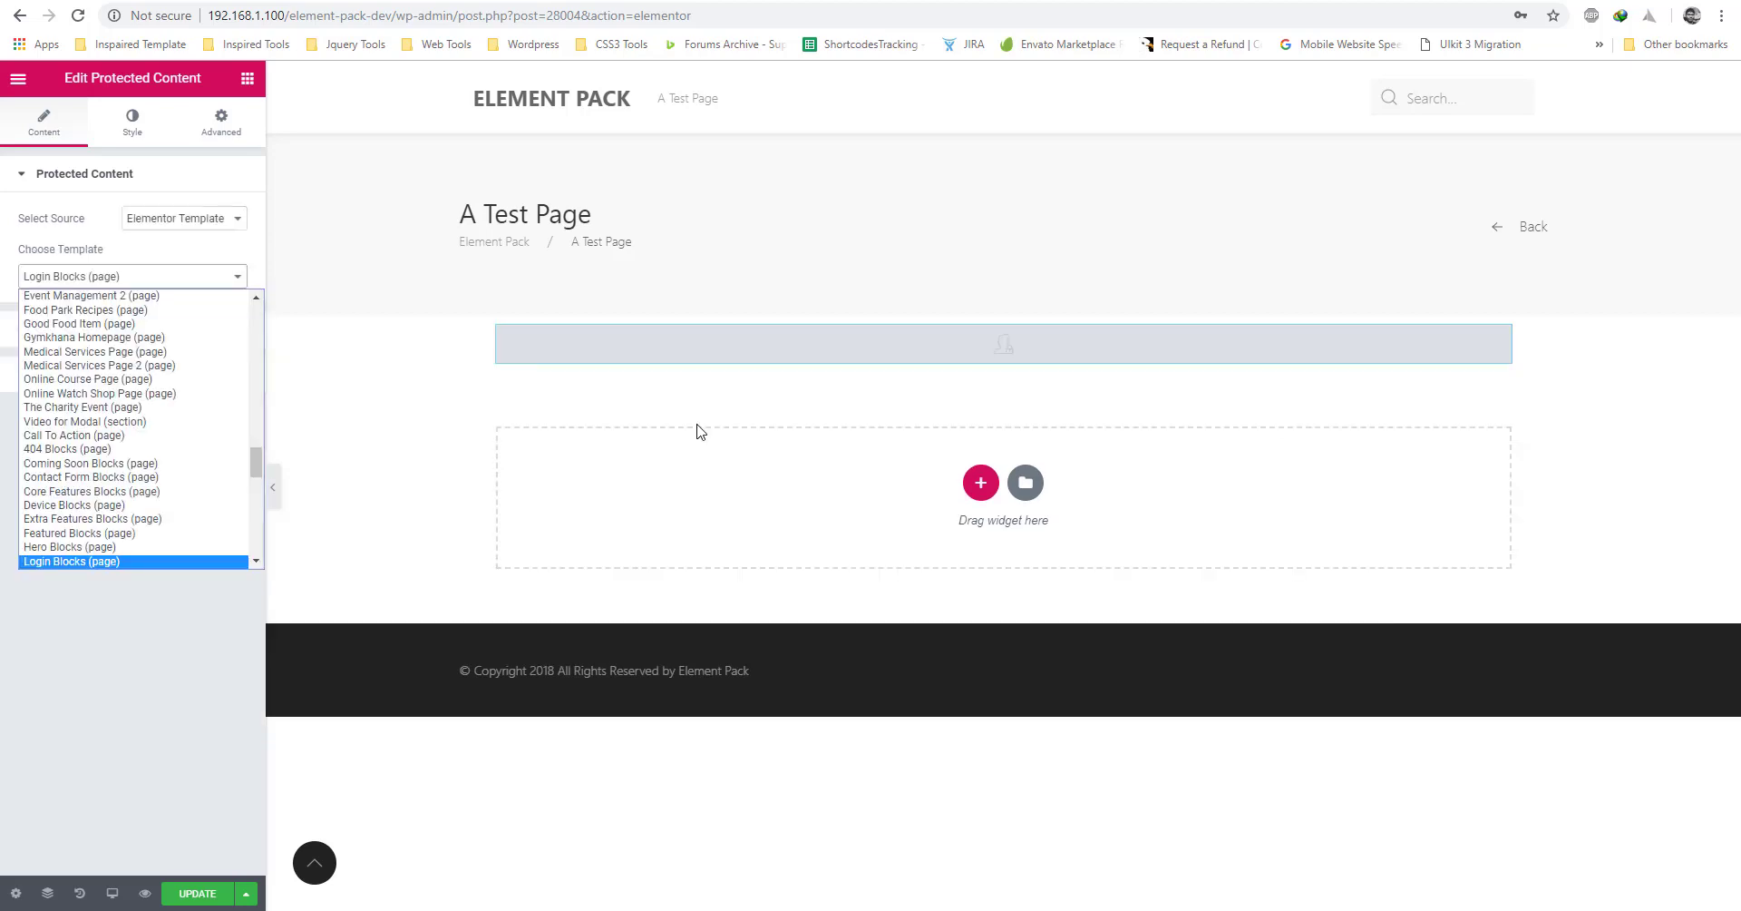
pyautogui.press('Down')
pyautogui.press('Down')
pyautogui.press('Down')
pyautogui.press('Down')
pyautogui.press('Down')
pyautogui.press('Down')
pyautogui.press('Down')
pyautogui.press('Down')
pyautogui.press('Down')
pyautogui.press('Down')
pyautogui.press('Down')
pyautogui.press('Down')
pyautogui.press('Down')
pyautogui.press('Down')
pyautogui.press('Down')
pyautogui.press('Down')
pyautogui.press('Down')
pyautogui.press('Down')
pyautogui.press('Down')
pyautogui.press('Down')
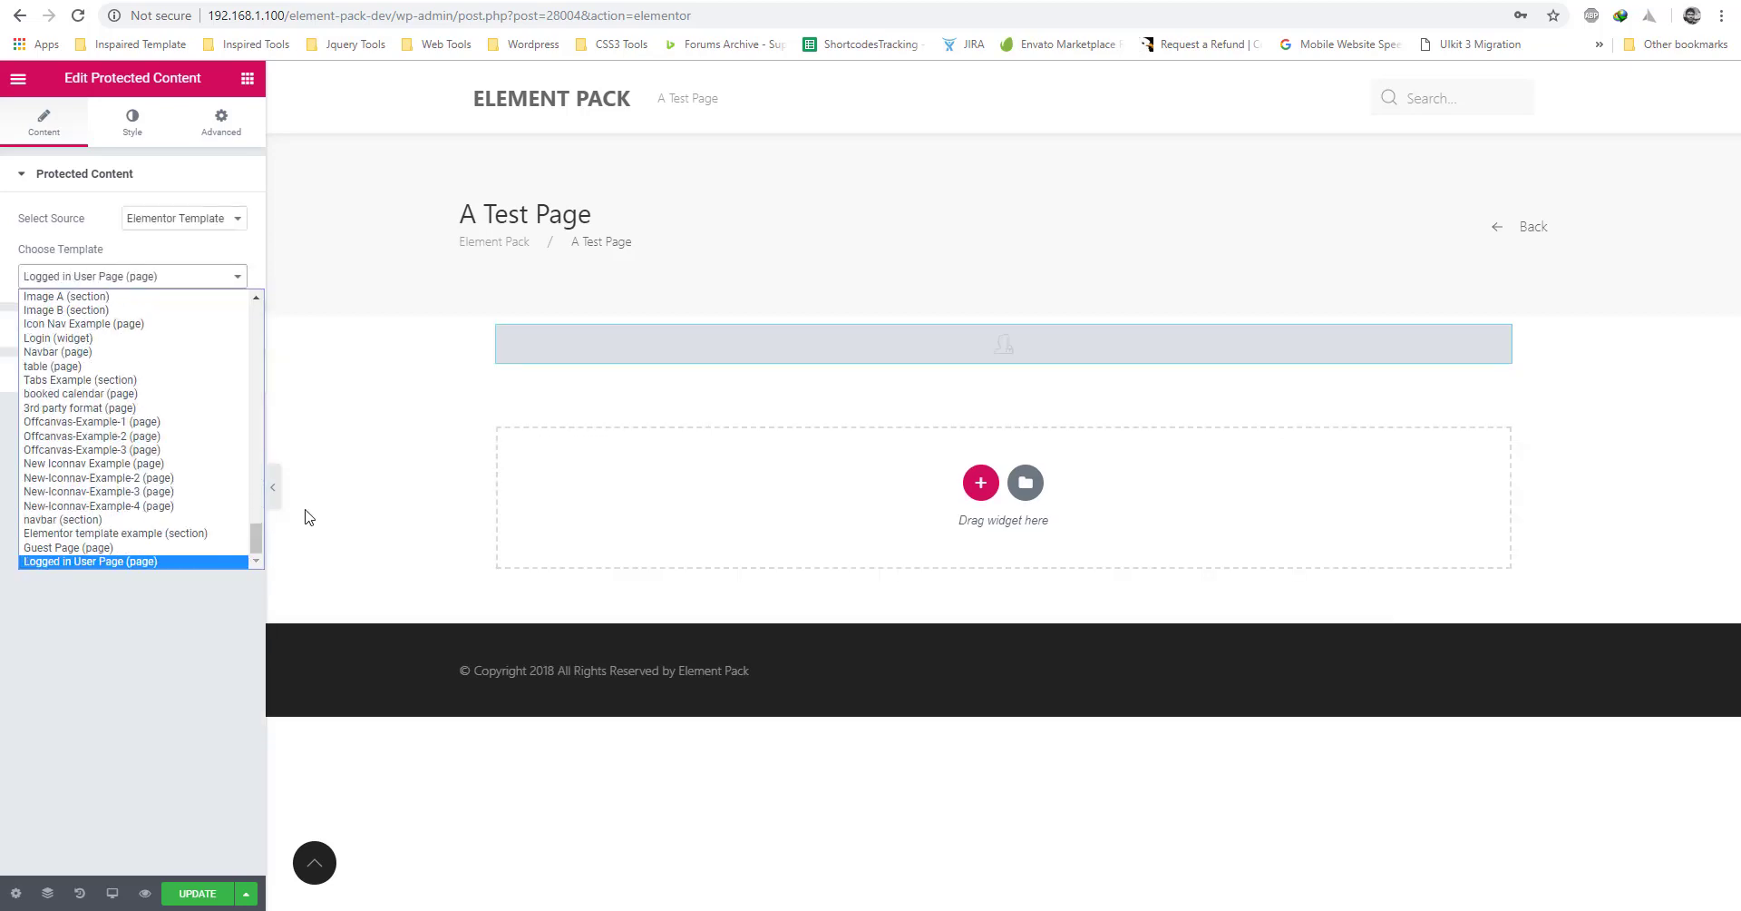
pyautogui.click(125, 563)
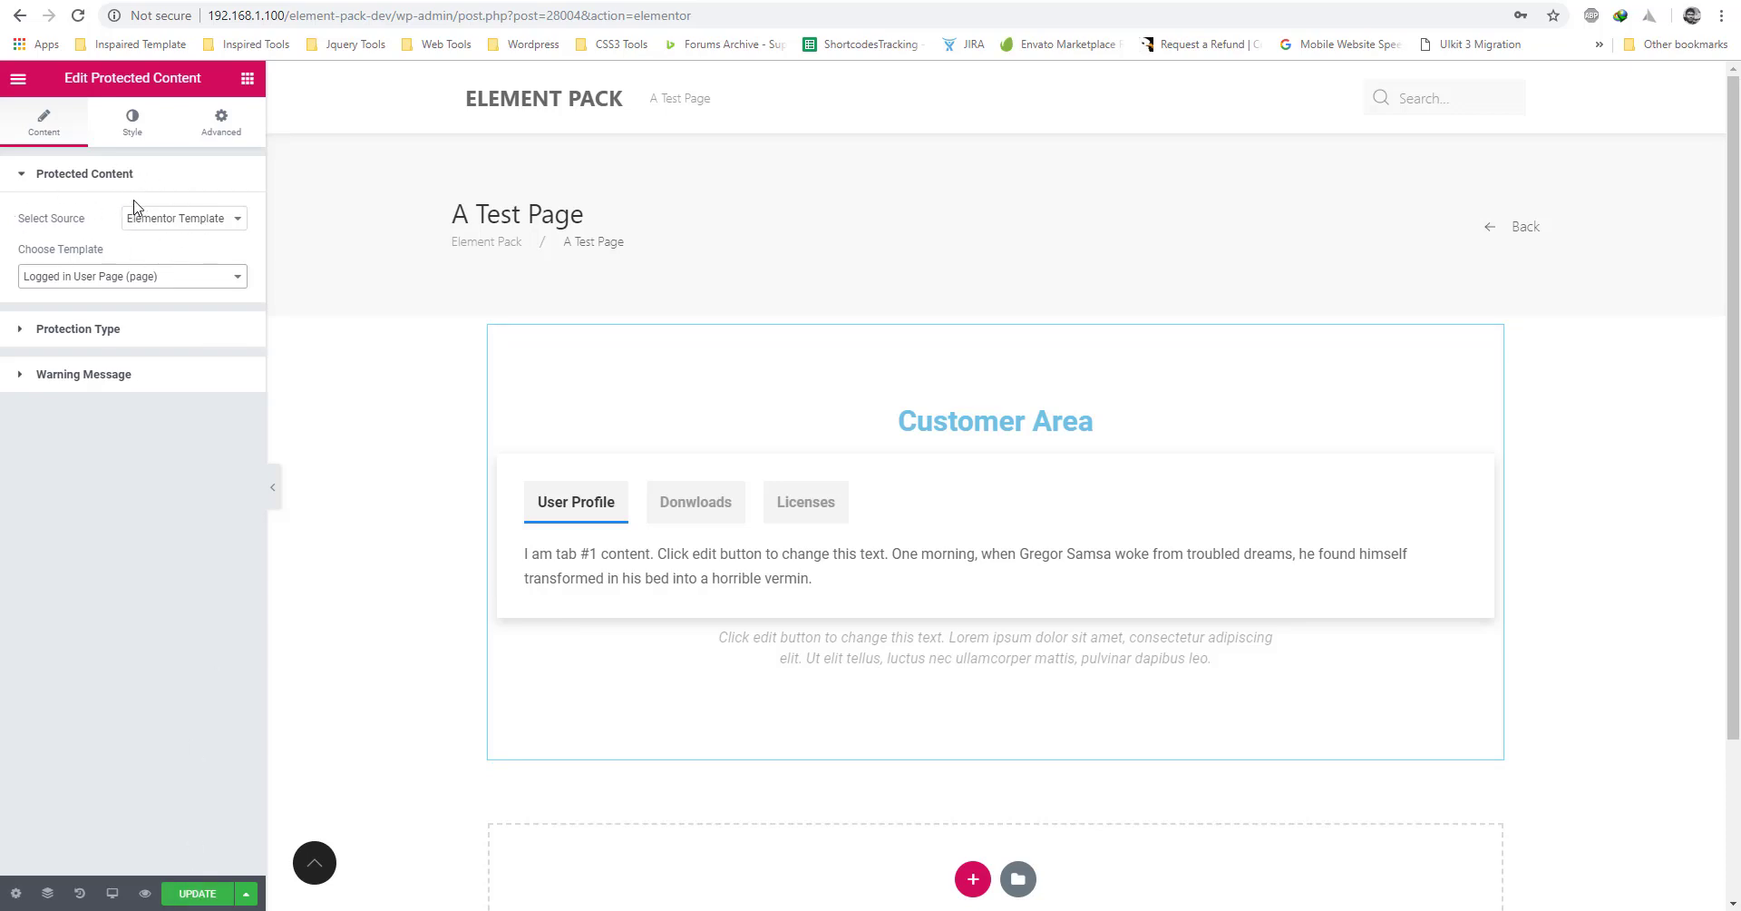
# On A Test Page's front-end login form, enter the administrator's username and password.
pyautogui.click(102, 379)
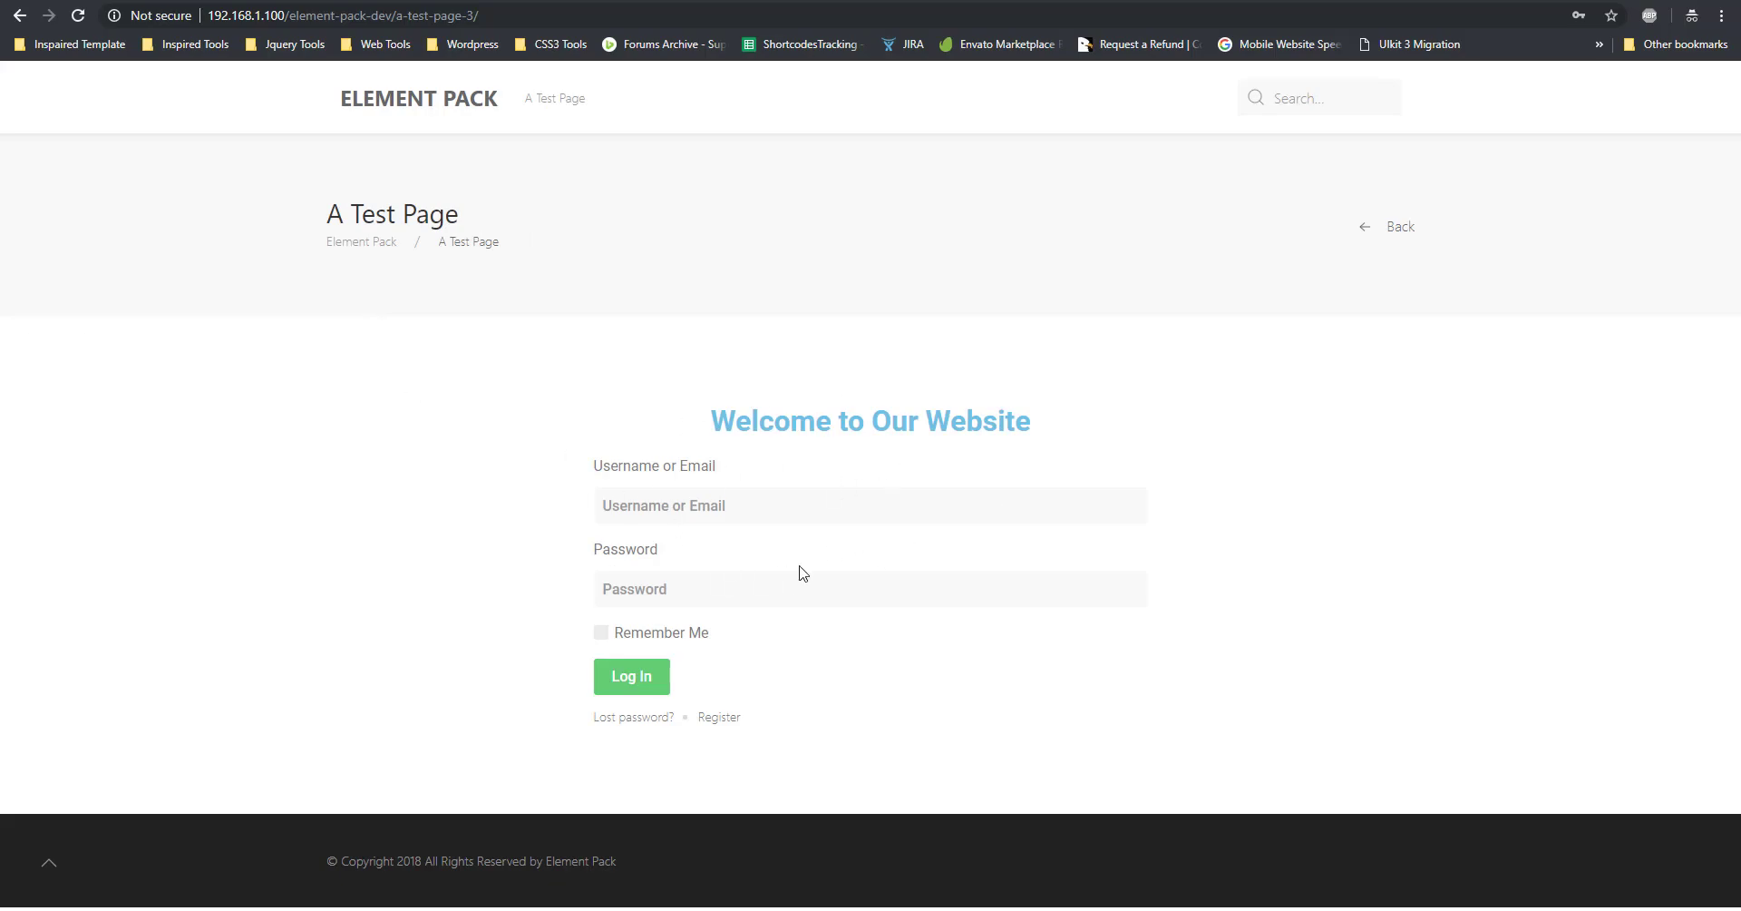
pyautogui.click(745, 497)
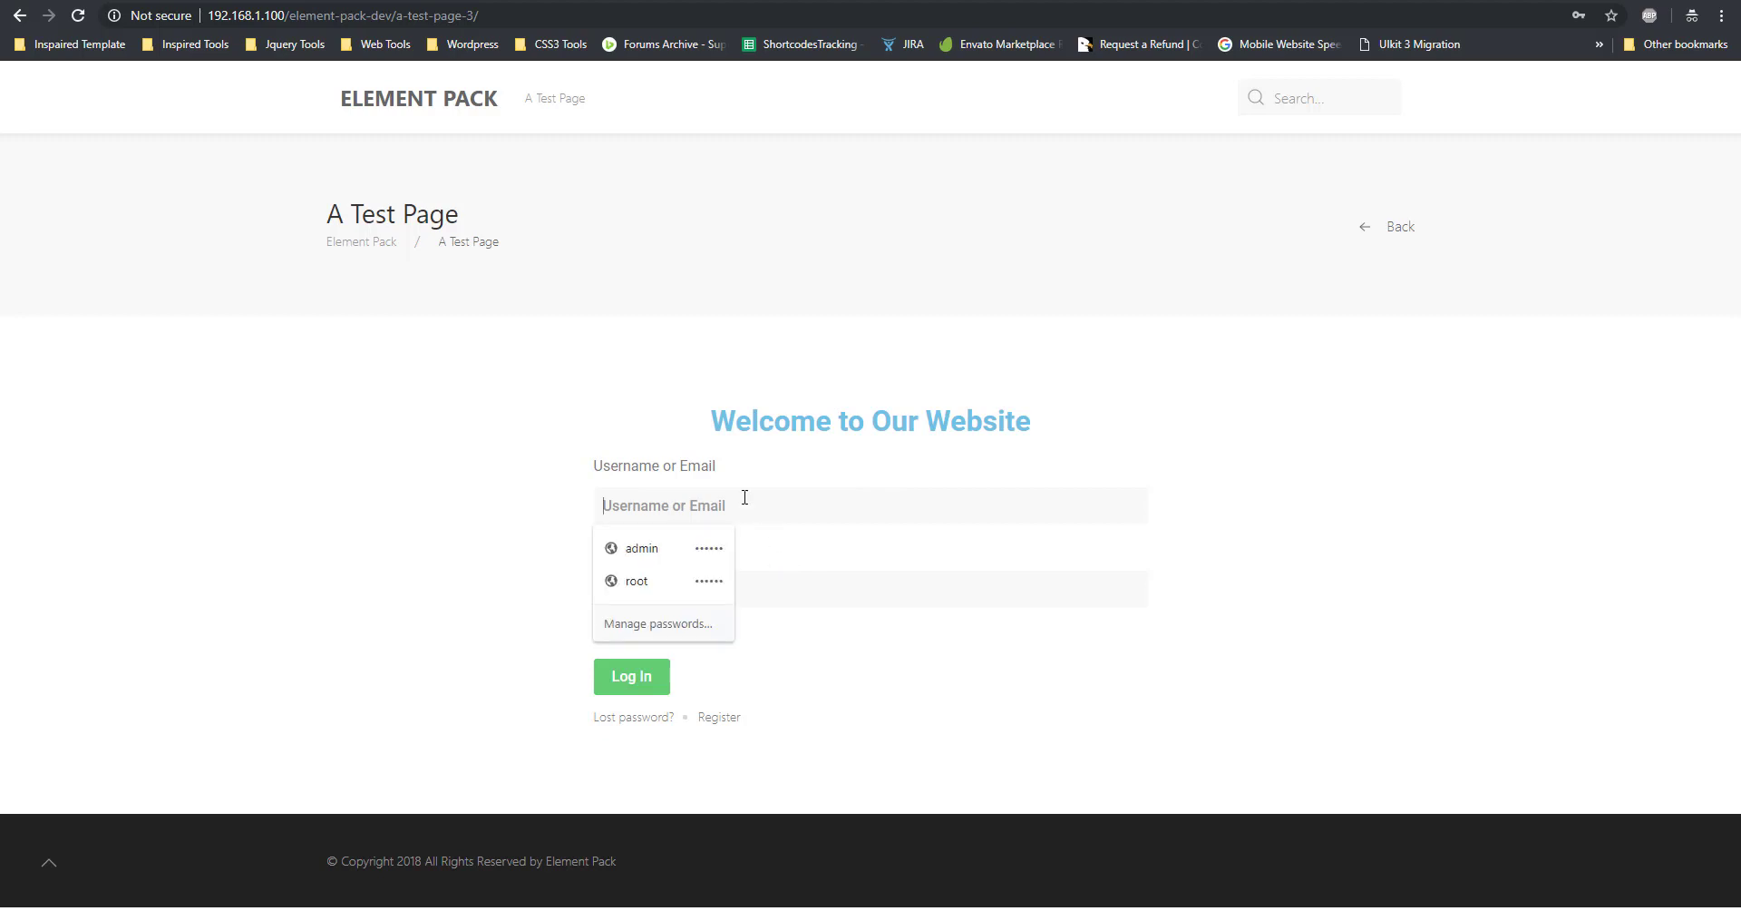
pyautogui.write('admin')
pyautogui.press('Tab')
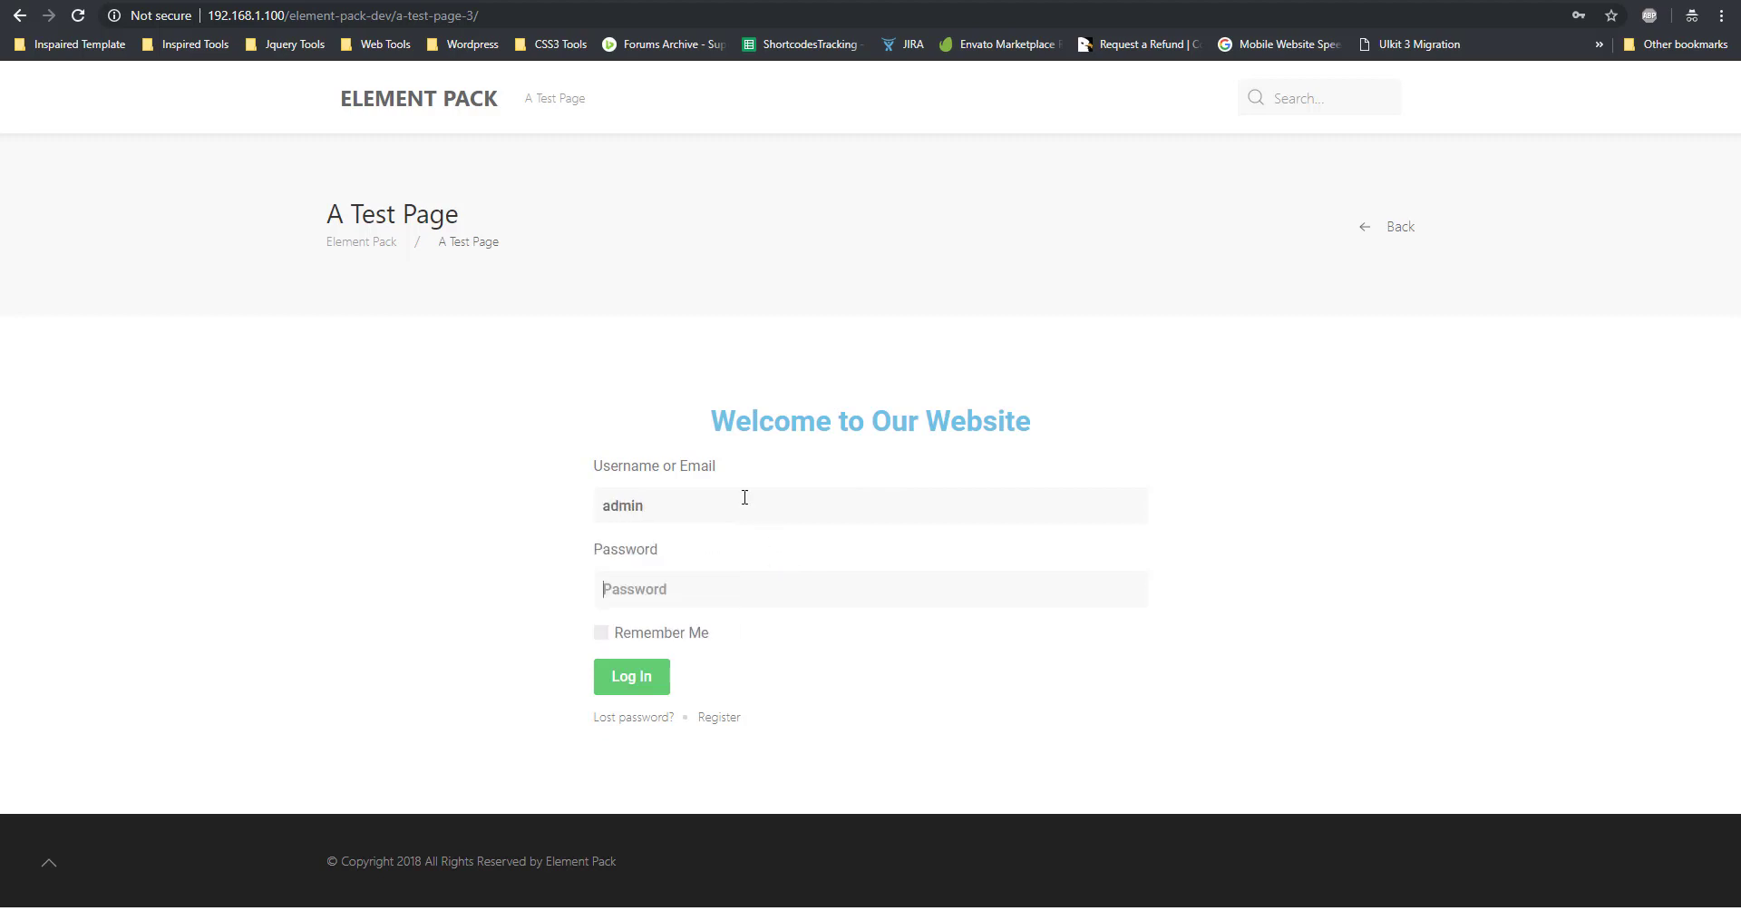
pyautogui.write('adm')
# Submit the login, then view the Downloads, Licenses, Downloads and User Profile tabs.
pyautogui.press('Return')
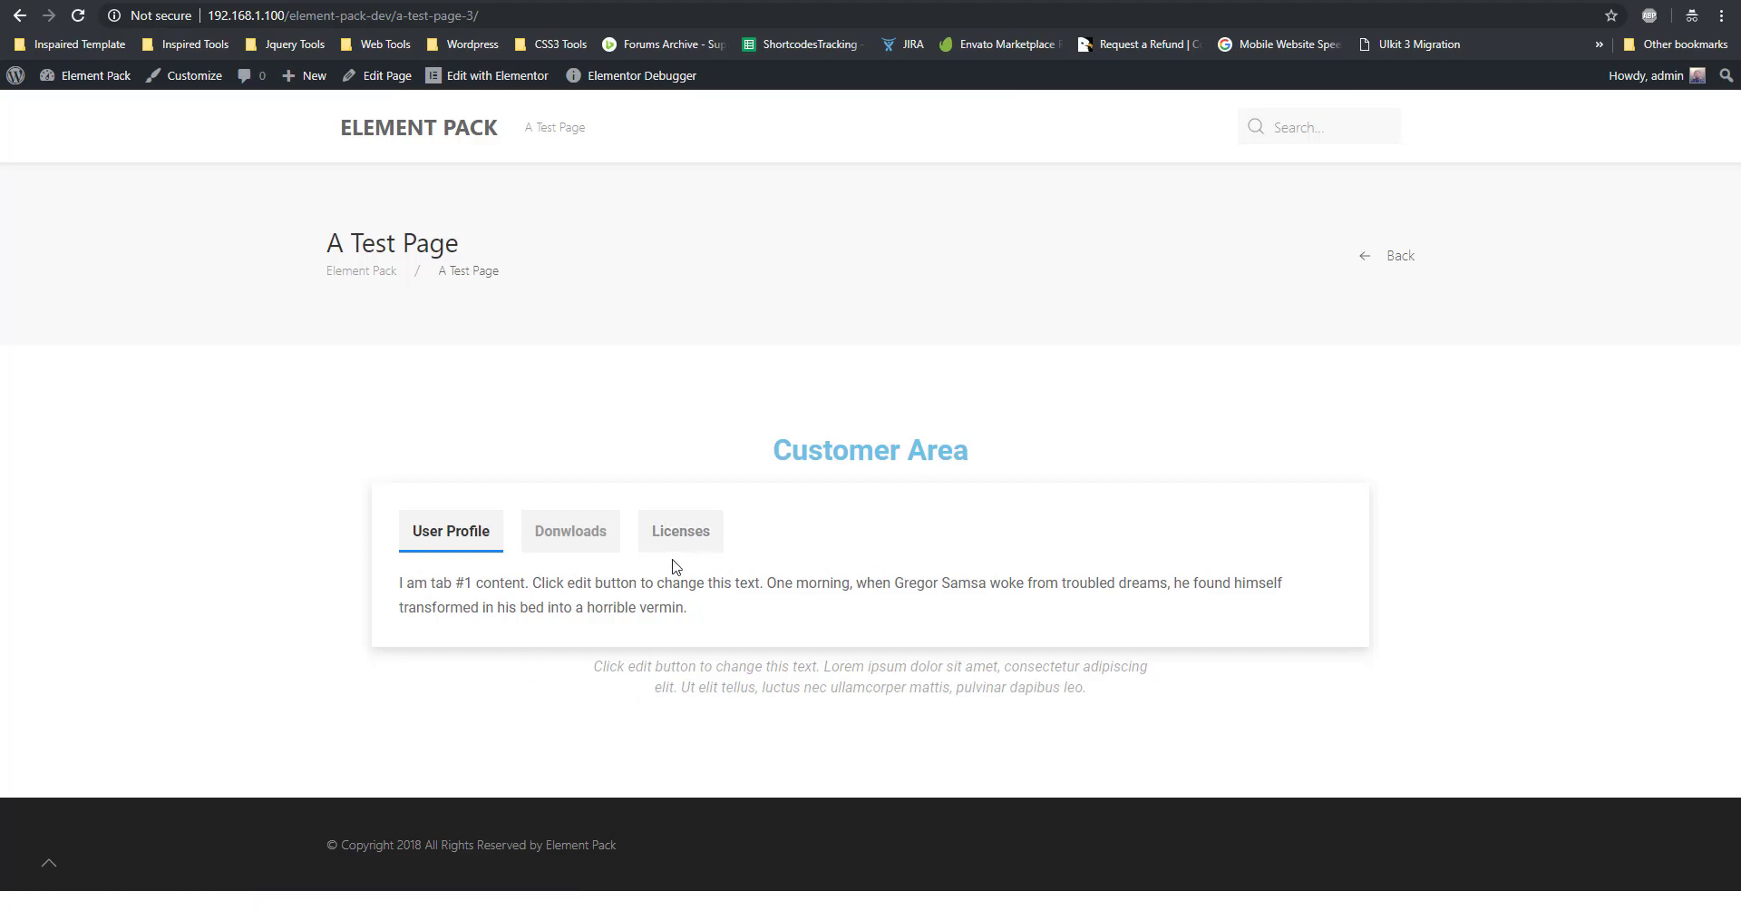
pyautogui.click(551, 533)
pyautogui.click(684, 533)
pyautogui.click(566, 544)
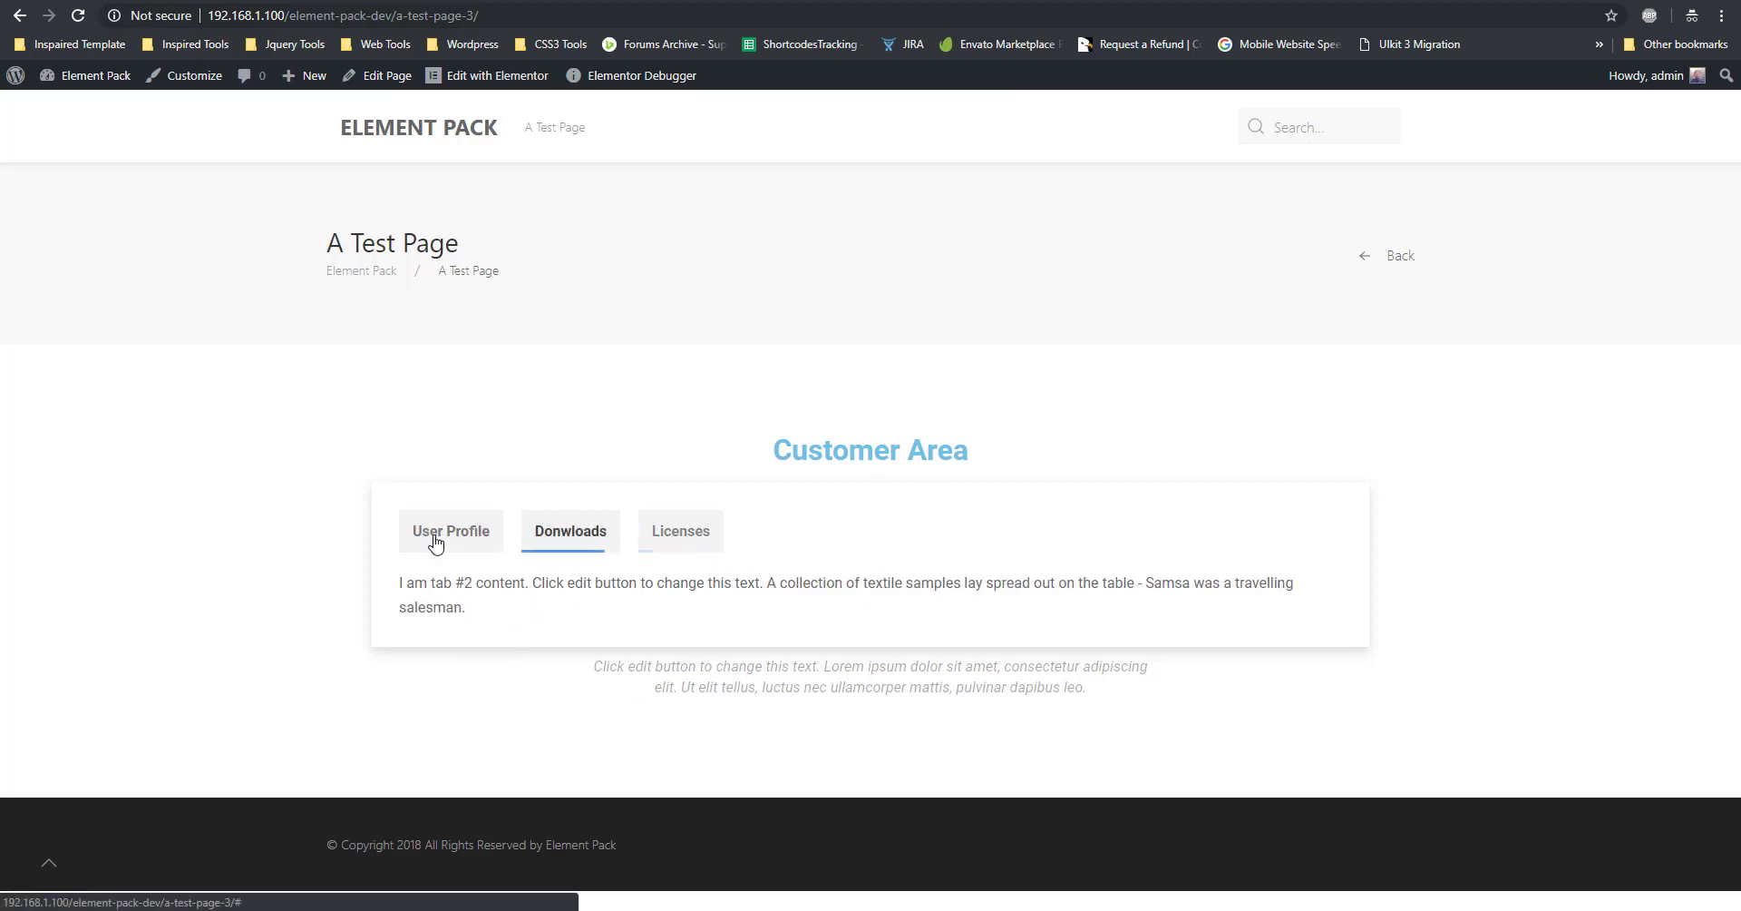
pyautogui.click(435, 542)
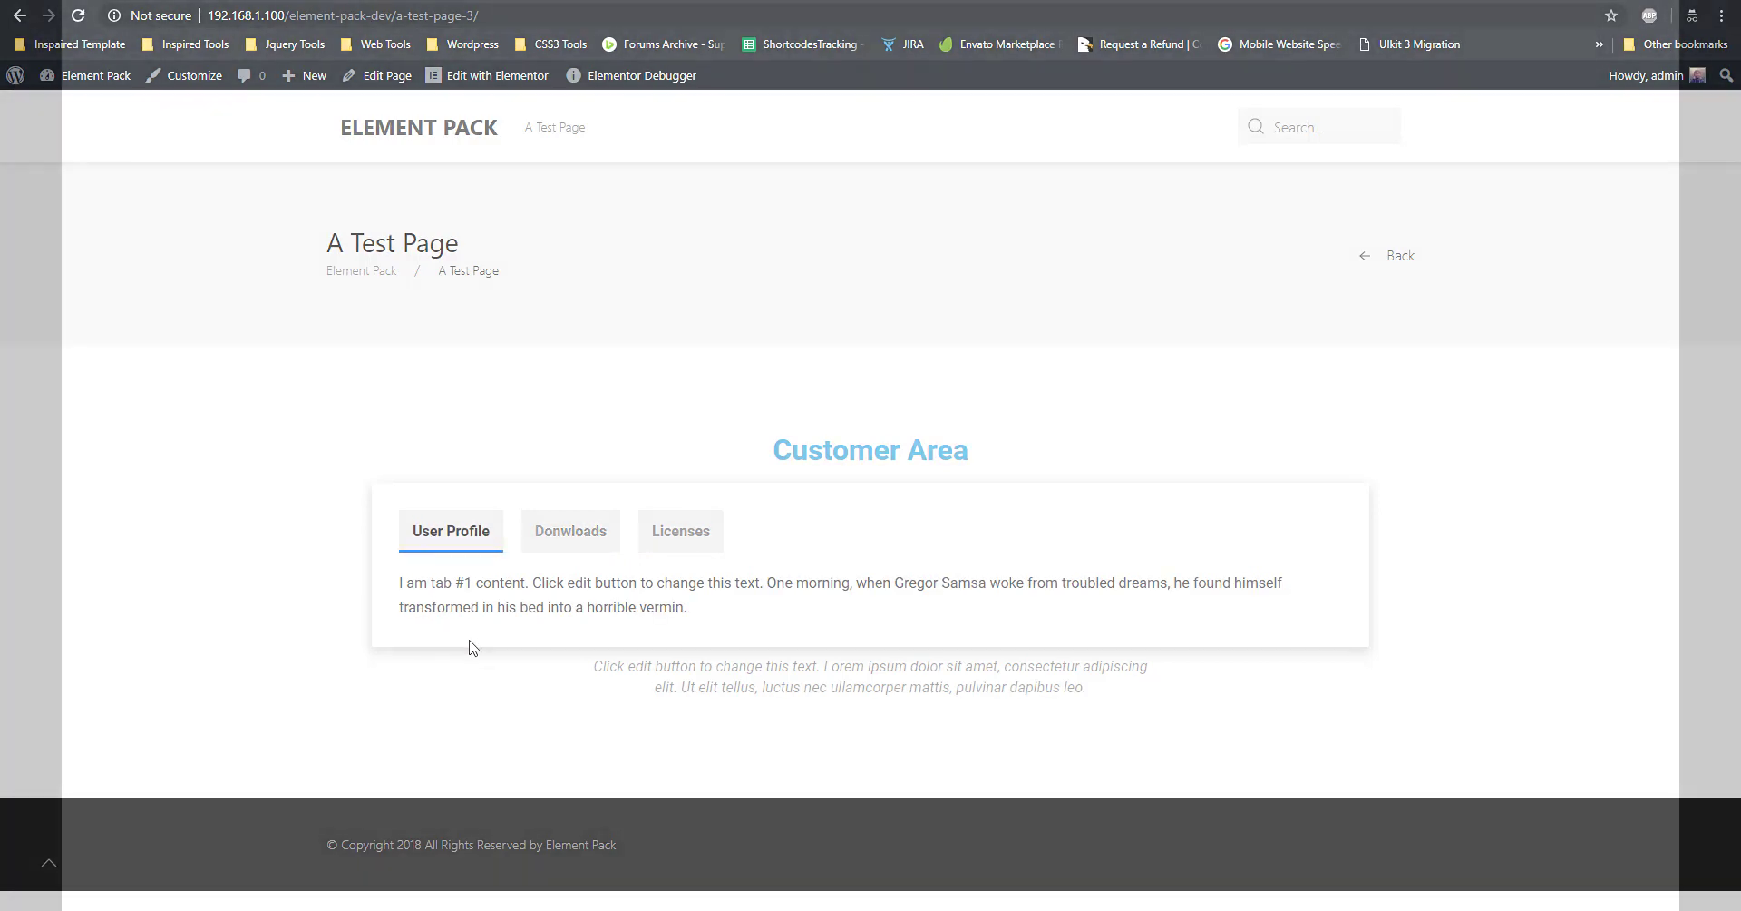